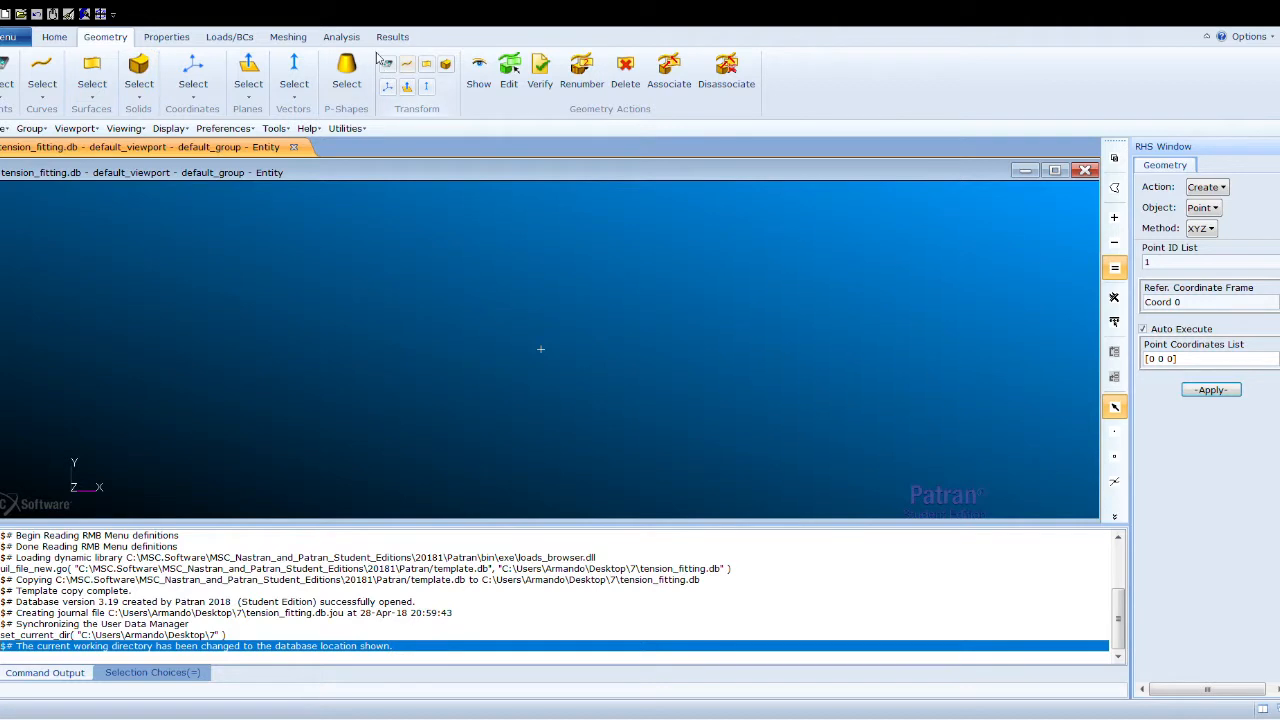
Create a rectangular surface from the origin [0 0 0] using the XYZ method with vector <5 2 0> and automatic execution off
click(426, 66)
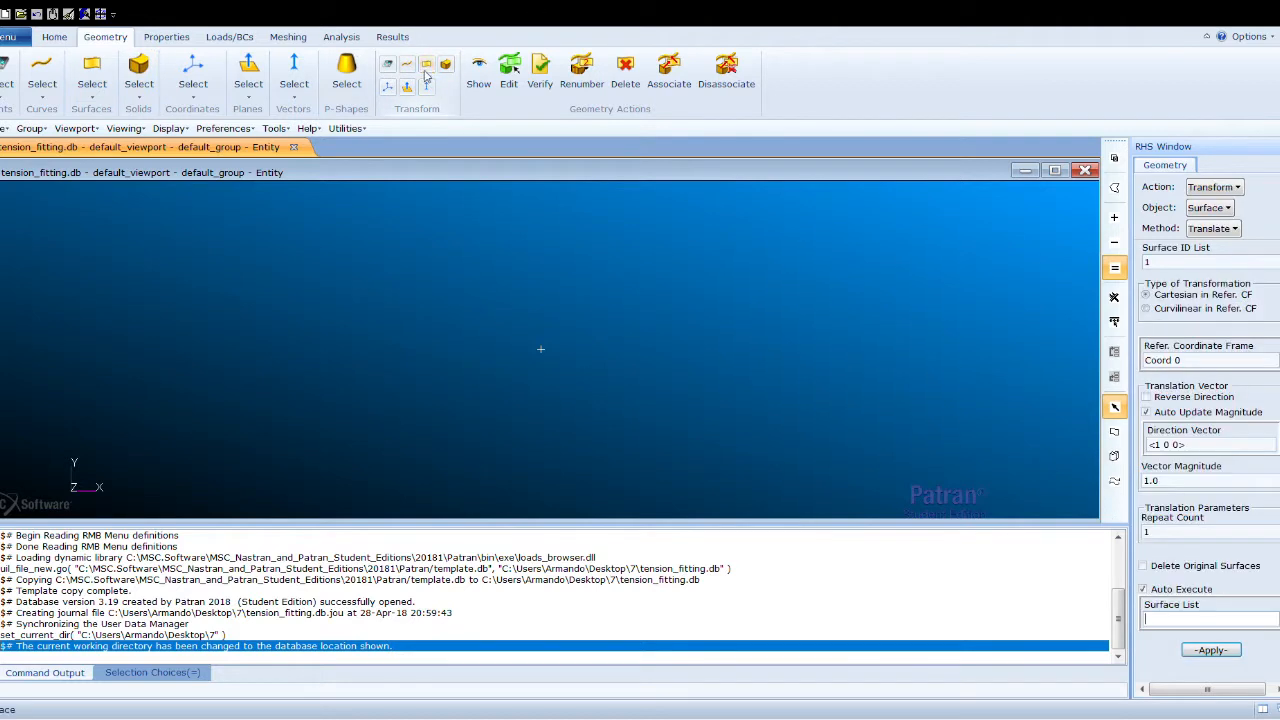
click(1237, 214)
click(1213, 211)
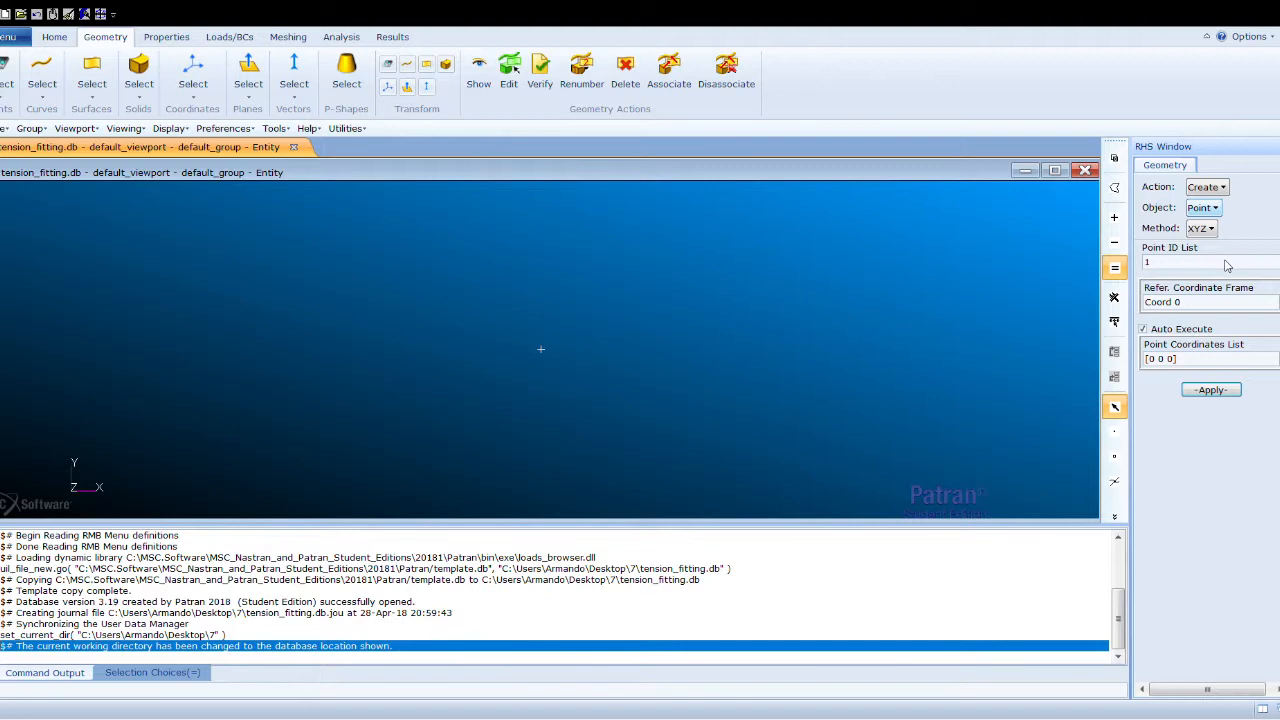
click(1228, 265)
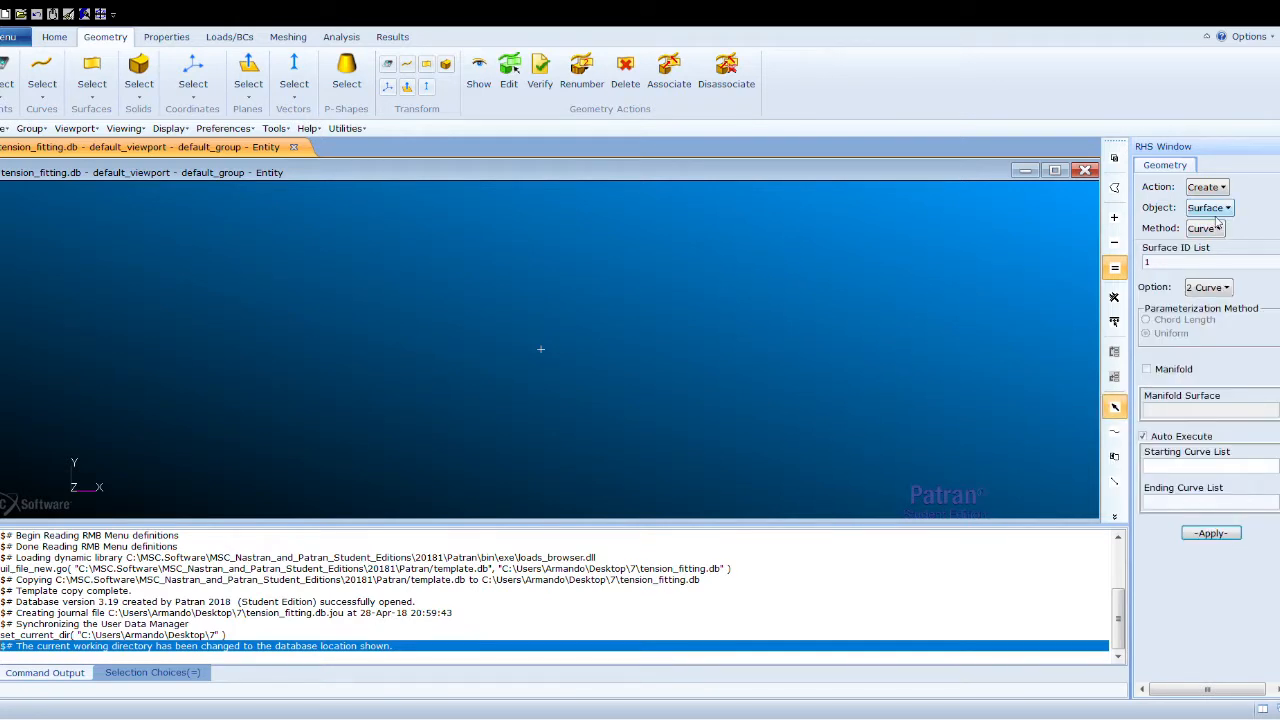
click(1230, 440)
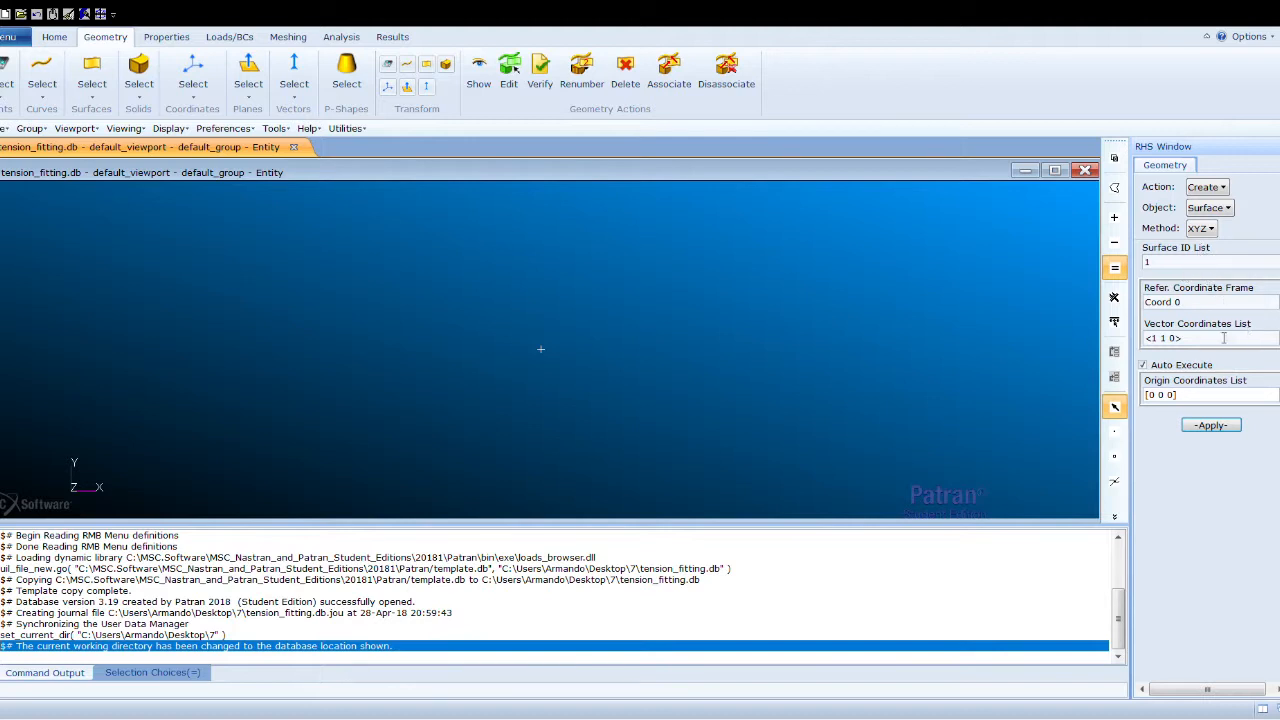
click(1160, 338)
key(BackSpace)
text(5)
key(BackSpace)
text(2)
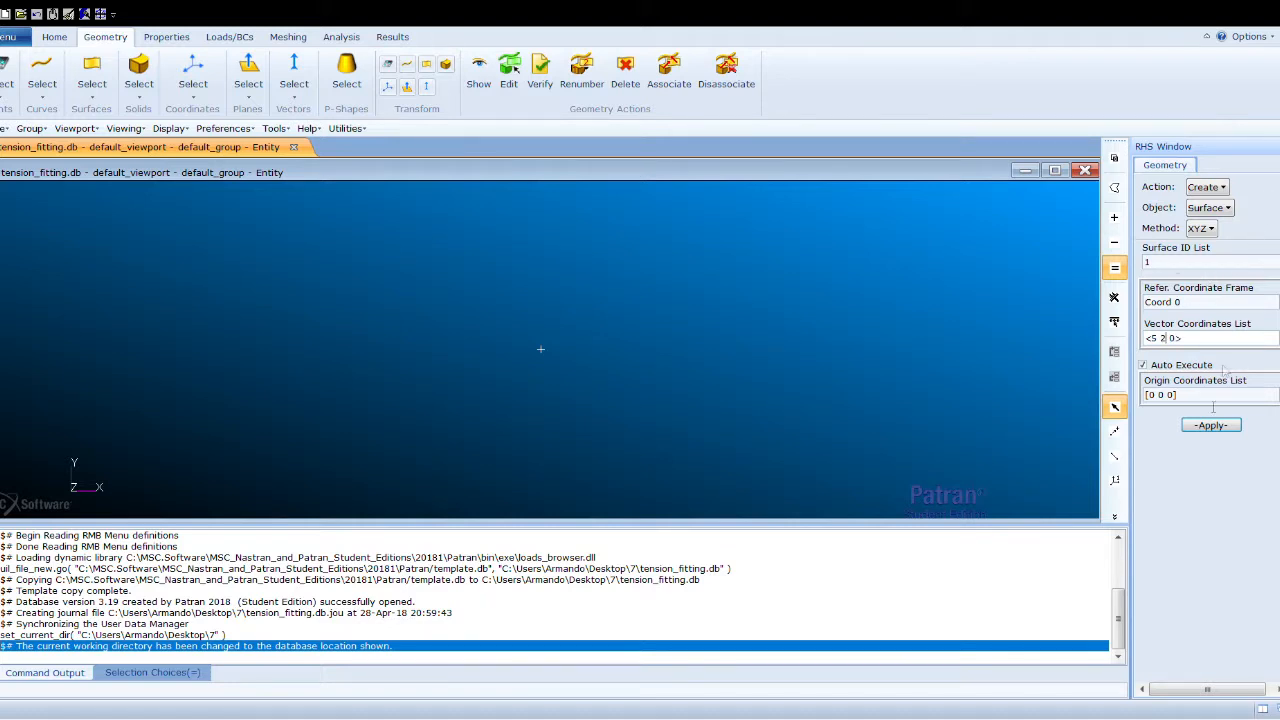
click(1144, 366)
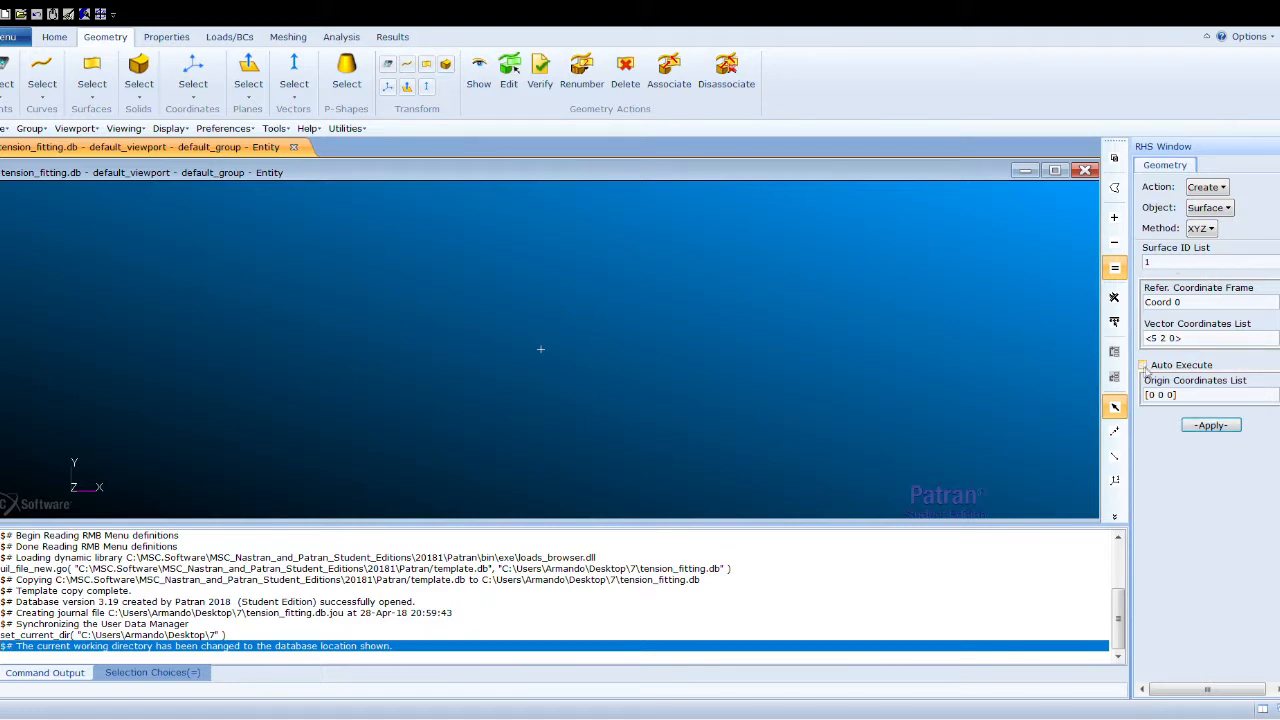
click(1207, 428)
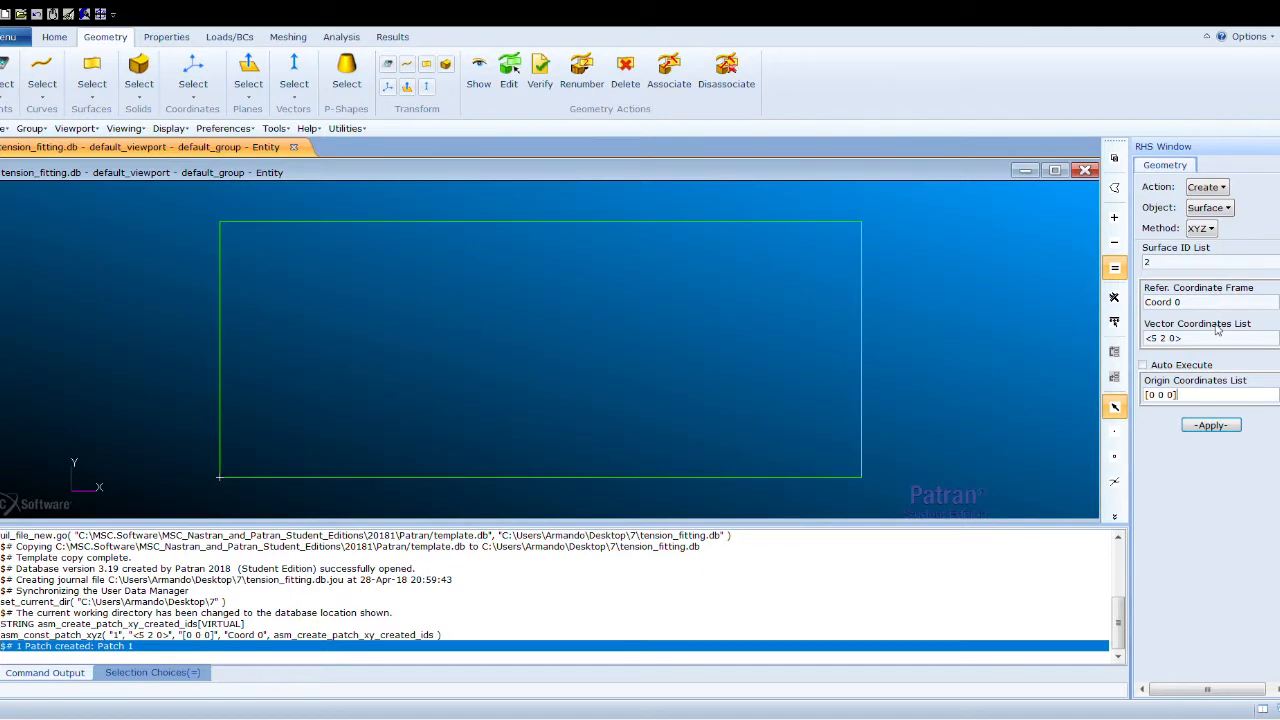
Translate a copy of the rectangle's upper-left corner point by <.5 0 0>, with automatic execution off
click(1227, 209)
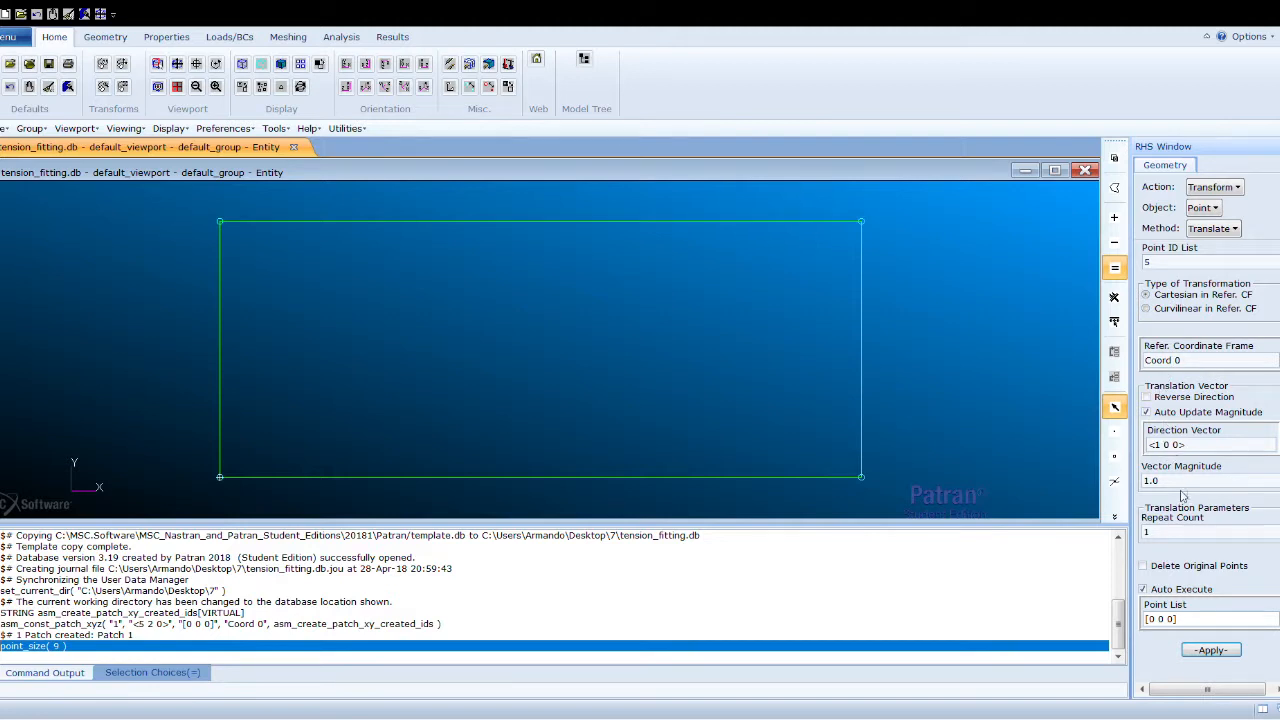
click(1163, 447)
key(BackSpace)
text(.5)
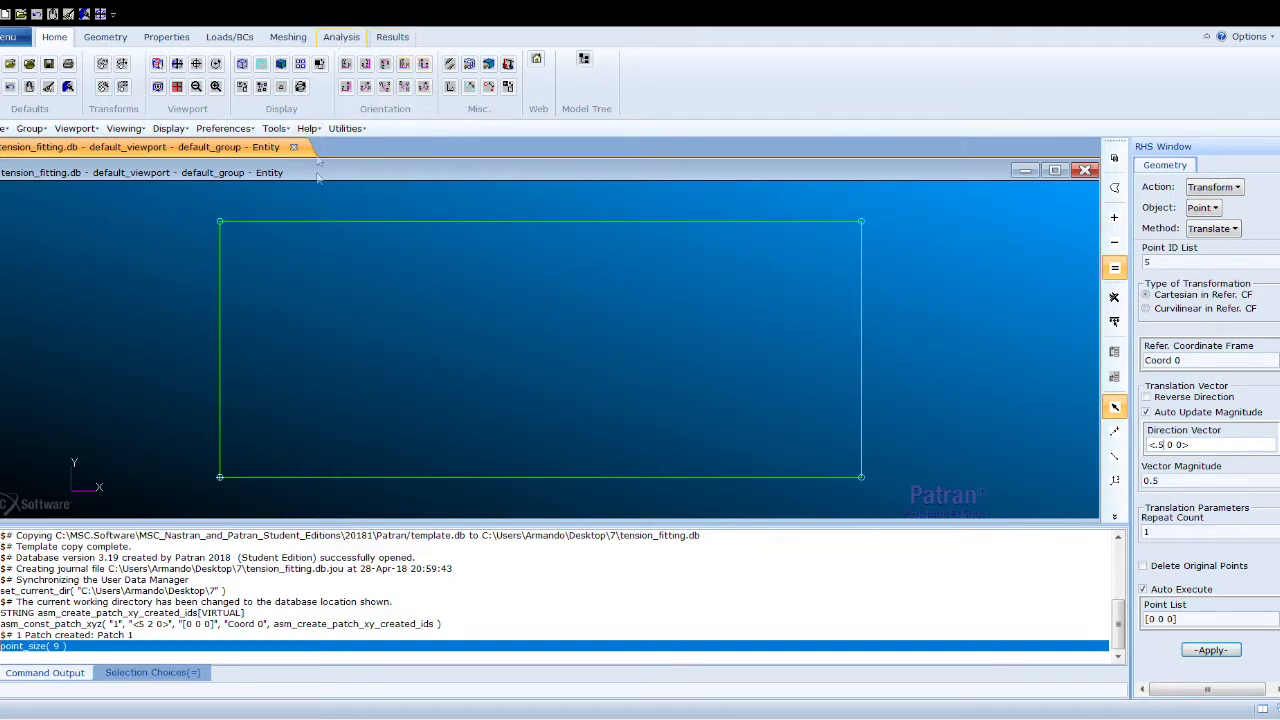
click(1181, 620)
drag(1181, 620, 1089, 614)
key(BackSpace)
click(1144, 589)
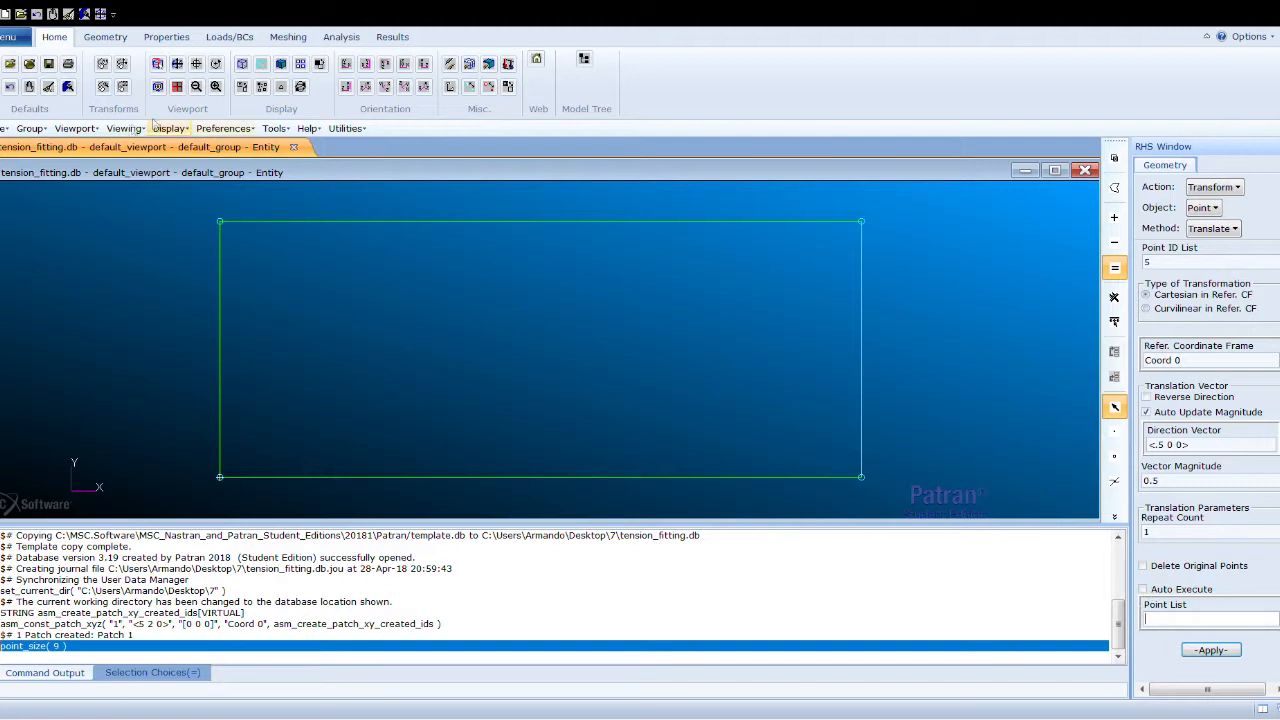
click(220, 222)
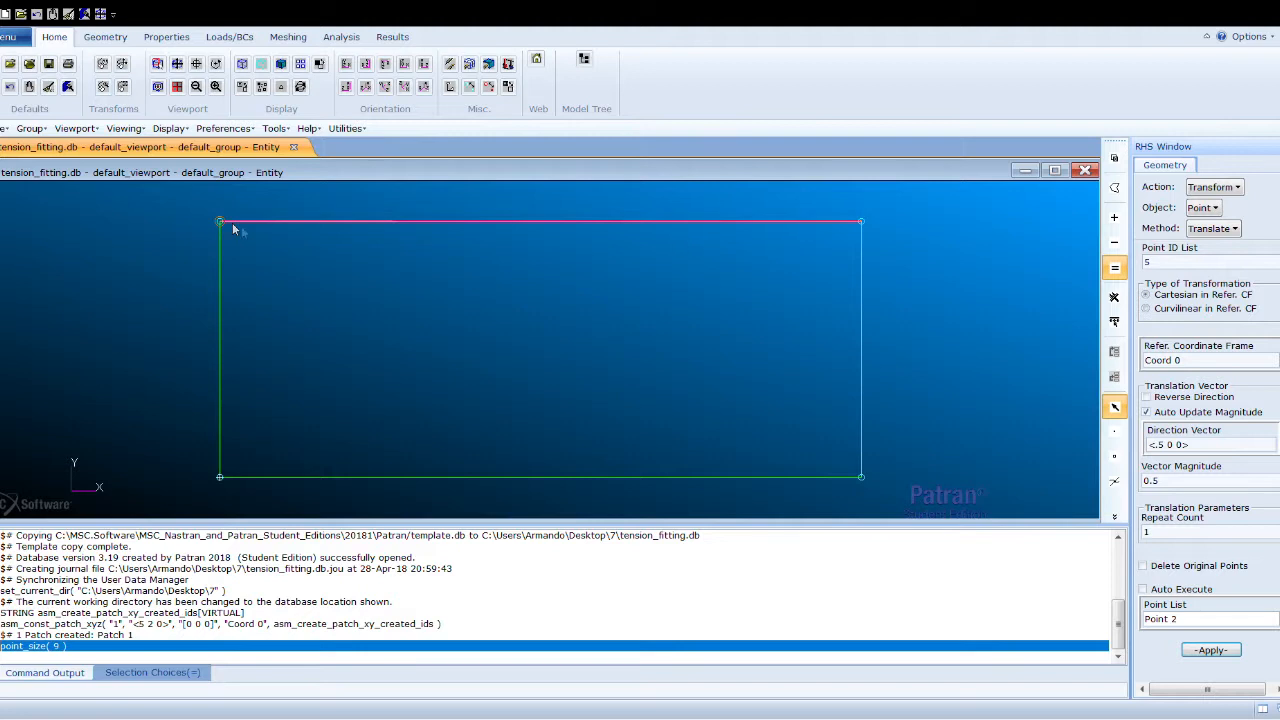
click(1212, 650)
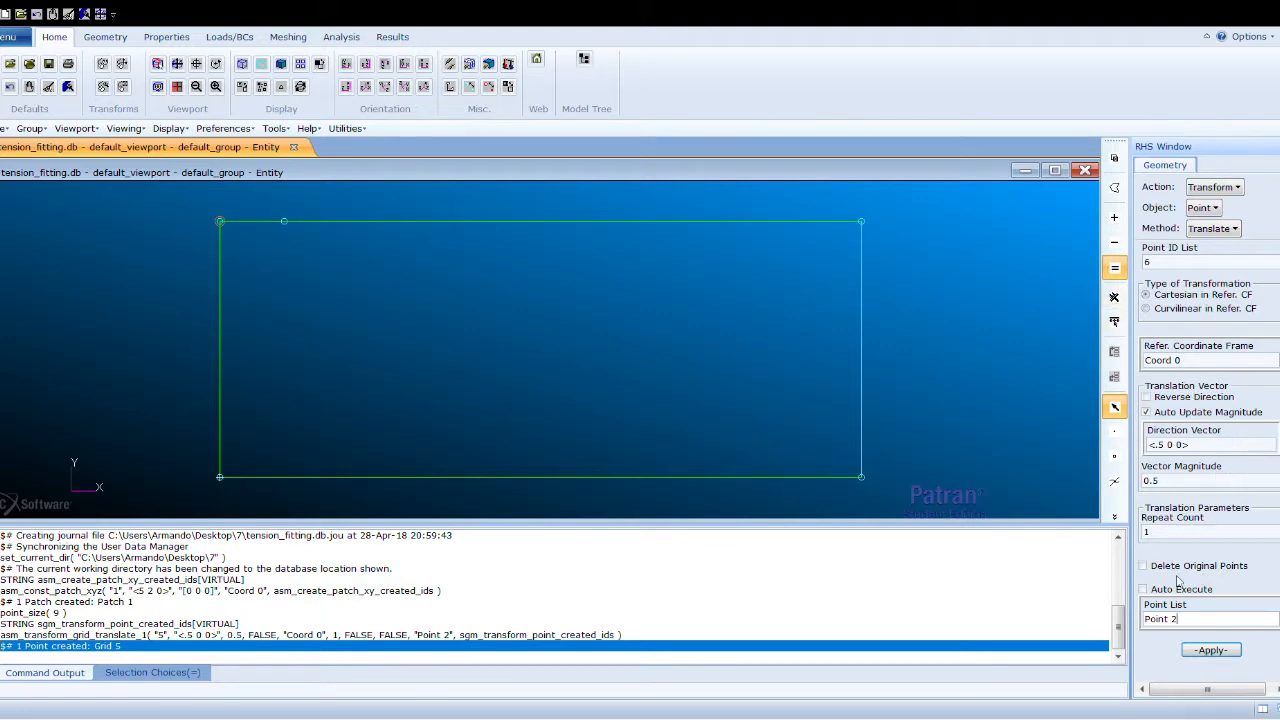
Translate a copy of the rectangle's lower-right corner point upward by <0 .5 0>
click(1200, 626)
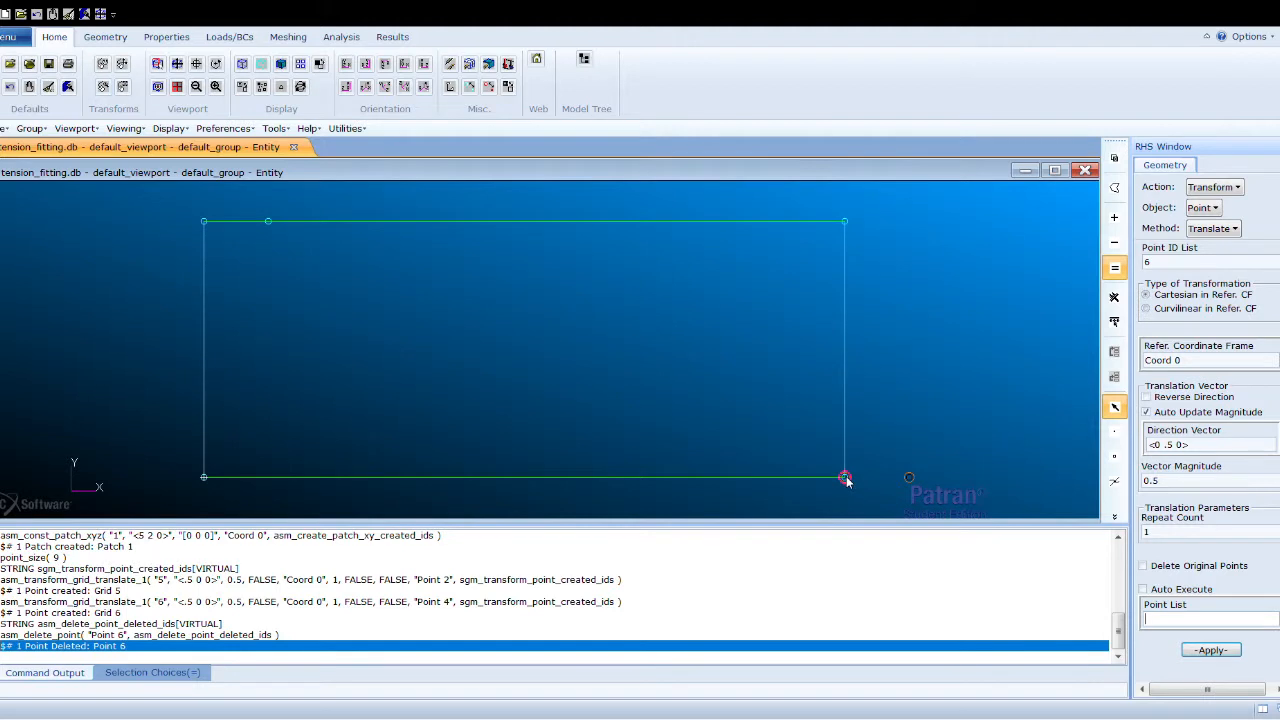
click(845, 478)
click(1212, 650)
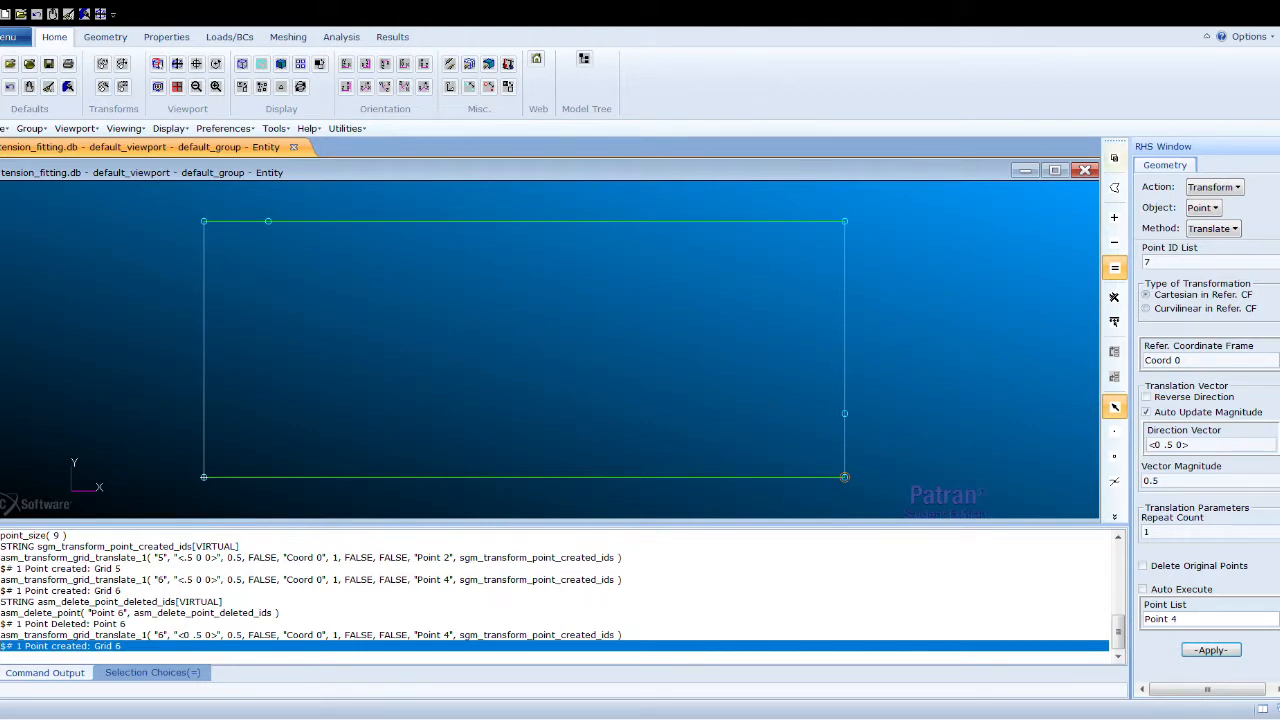
Create a two-point curve from the offset point on the upper edge to the offset point on the right edge
click(1213, 187)
click(1230, 205)
click(1203, 207)
click(1237, 254)
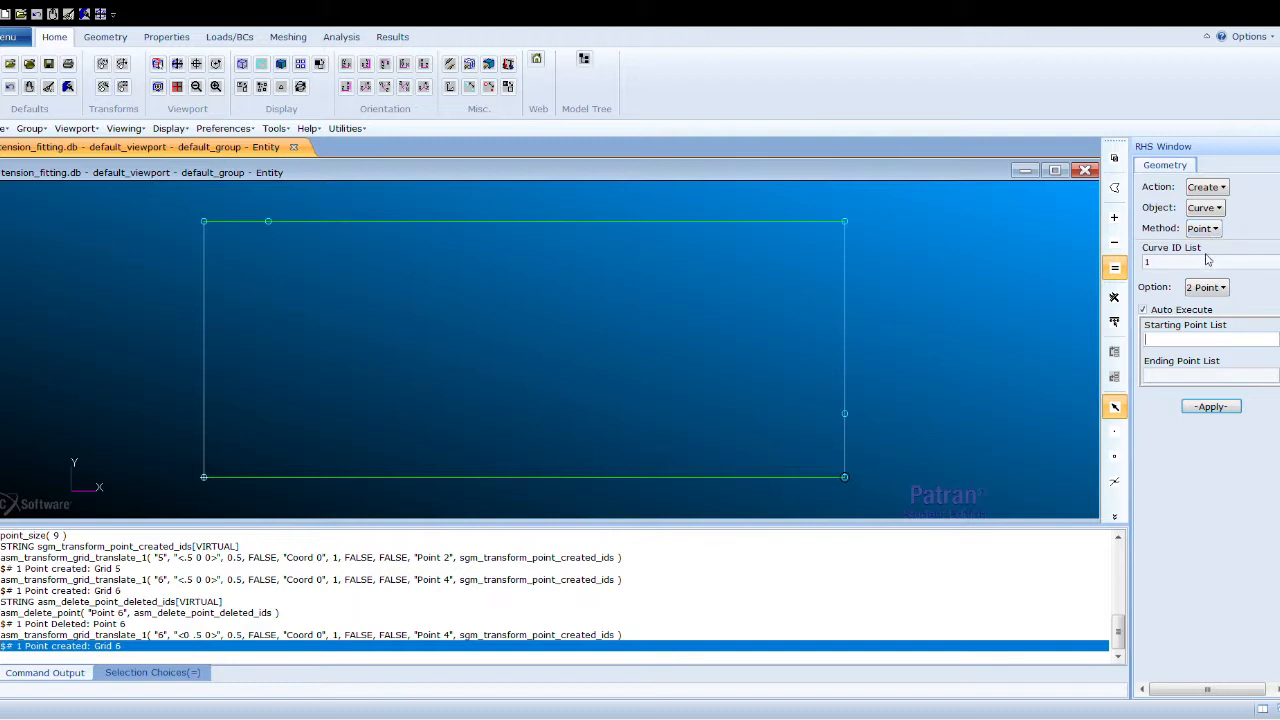
click(1145, 310)
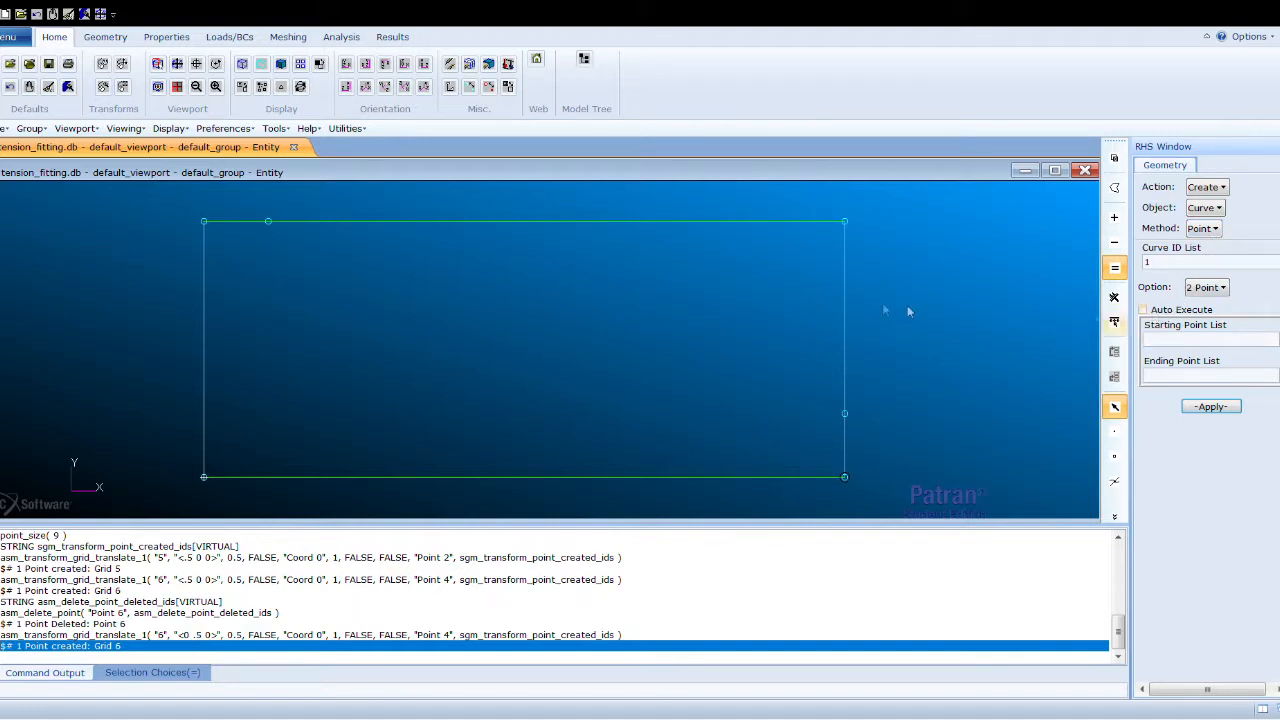
click(1187, 340)
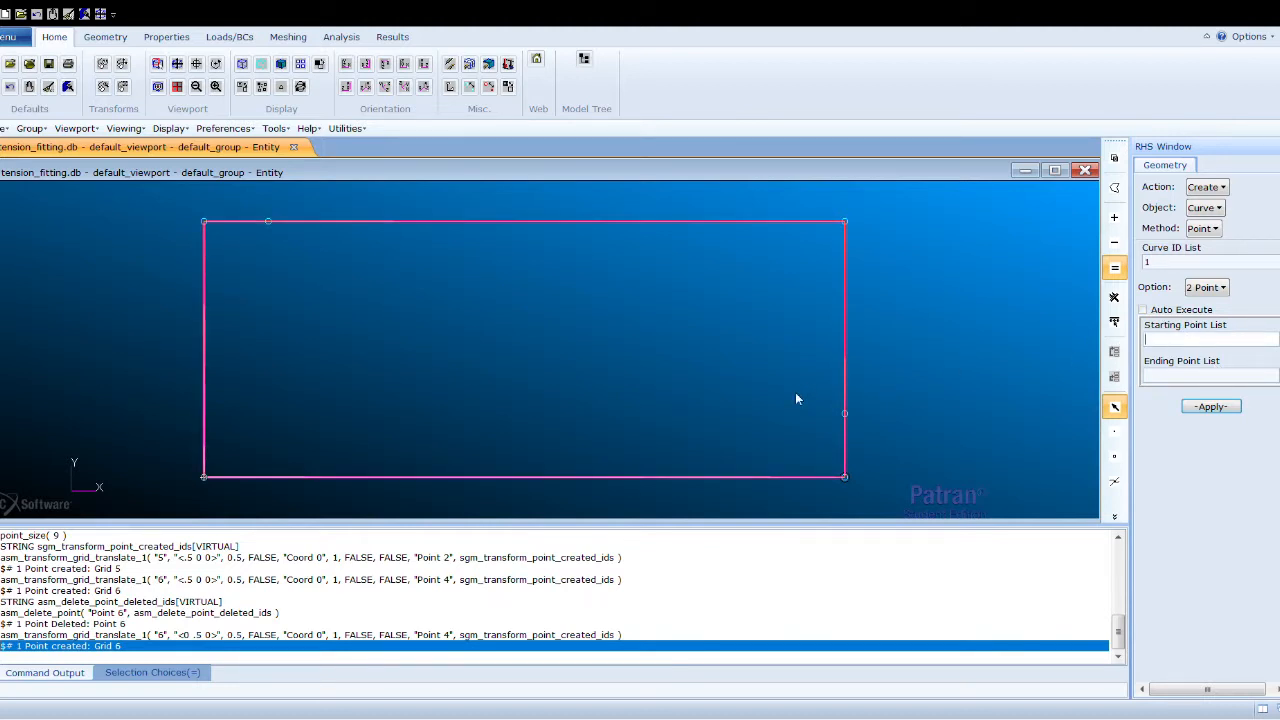
click(270, 222)
click(1192, 381)
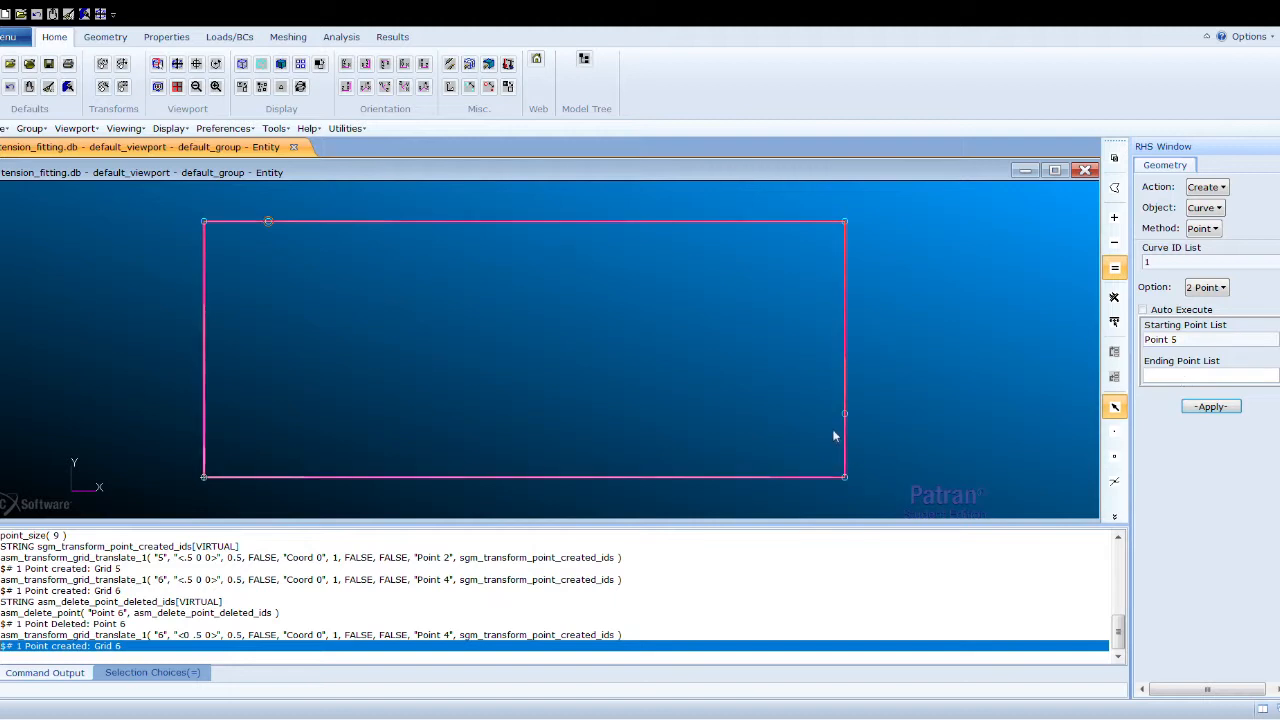
click(844, 413)
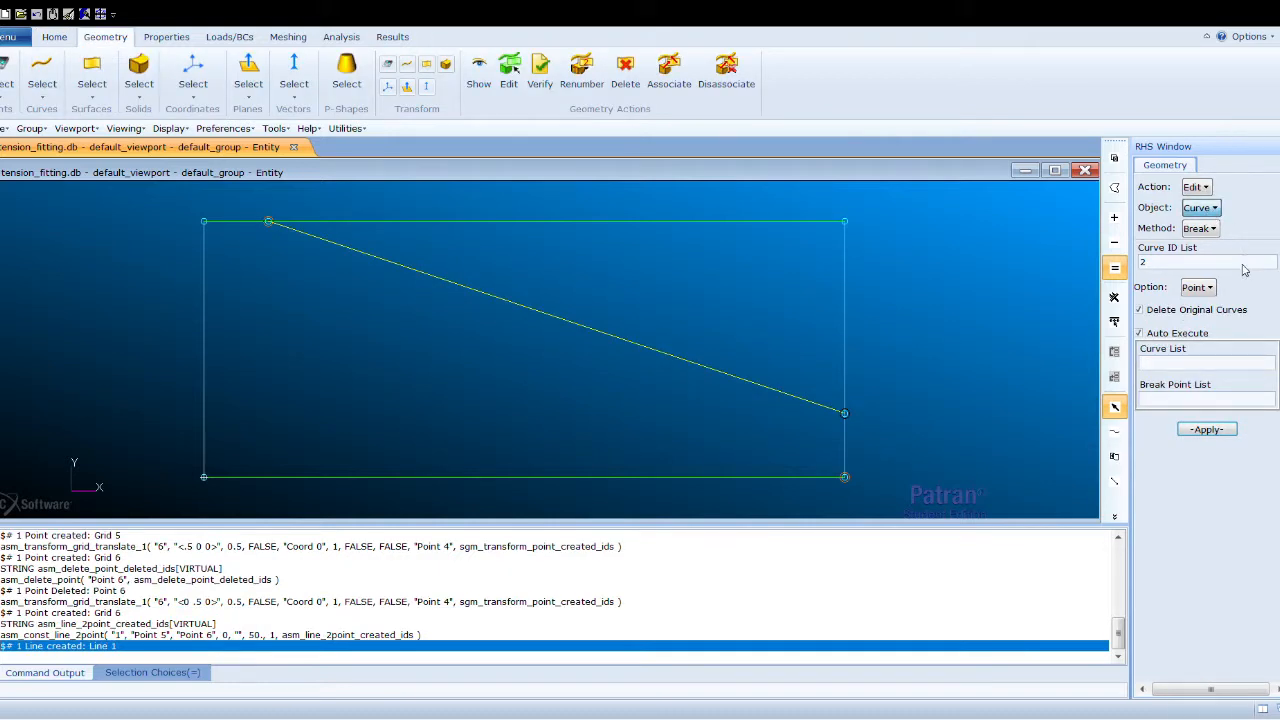
Break the rectangular surface along the diagonal curve, with deletion of the original surface enabled and automatic execution off
click(1205, 207)
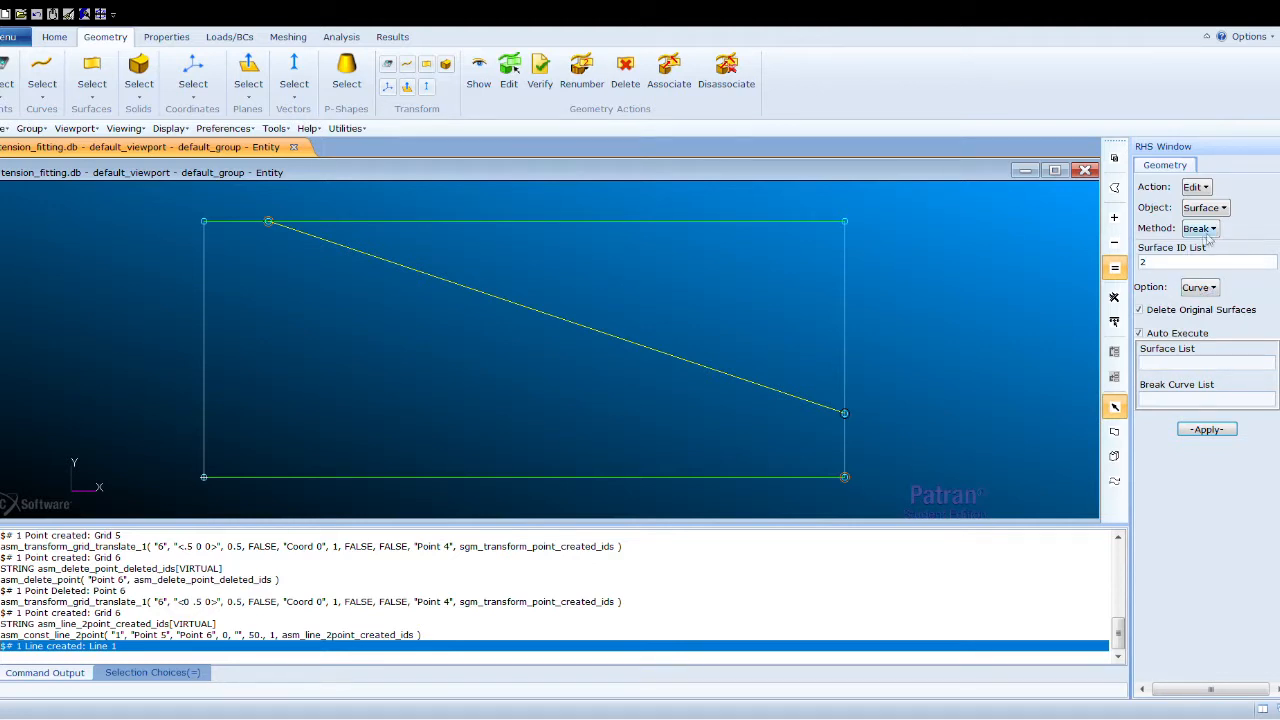
click(1144, 335)
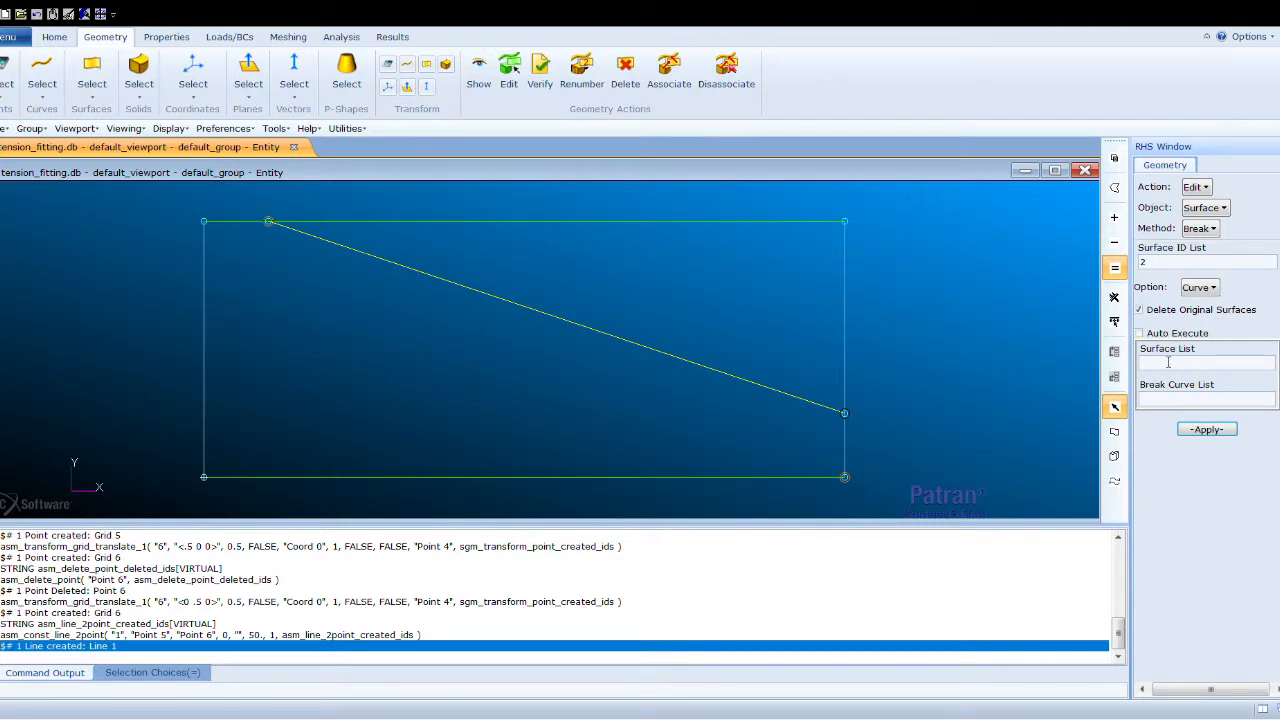
click(1196, 362)
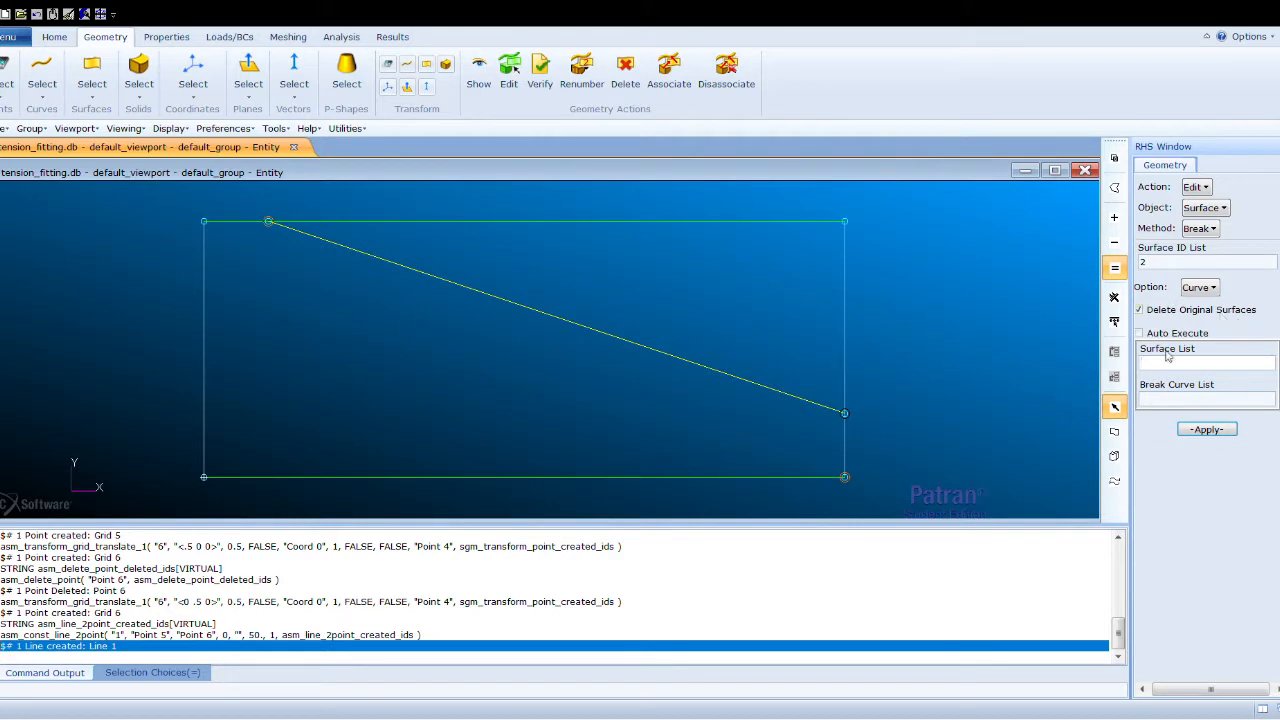
click(785, 303)
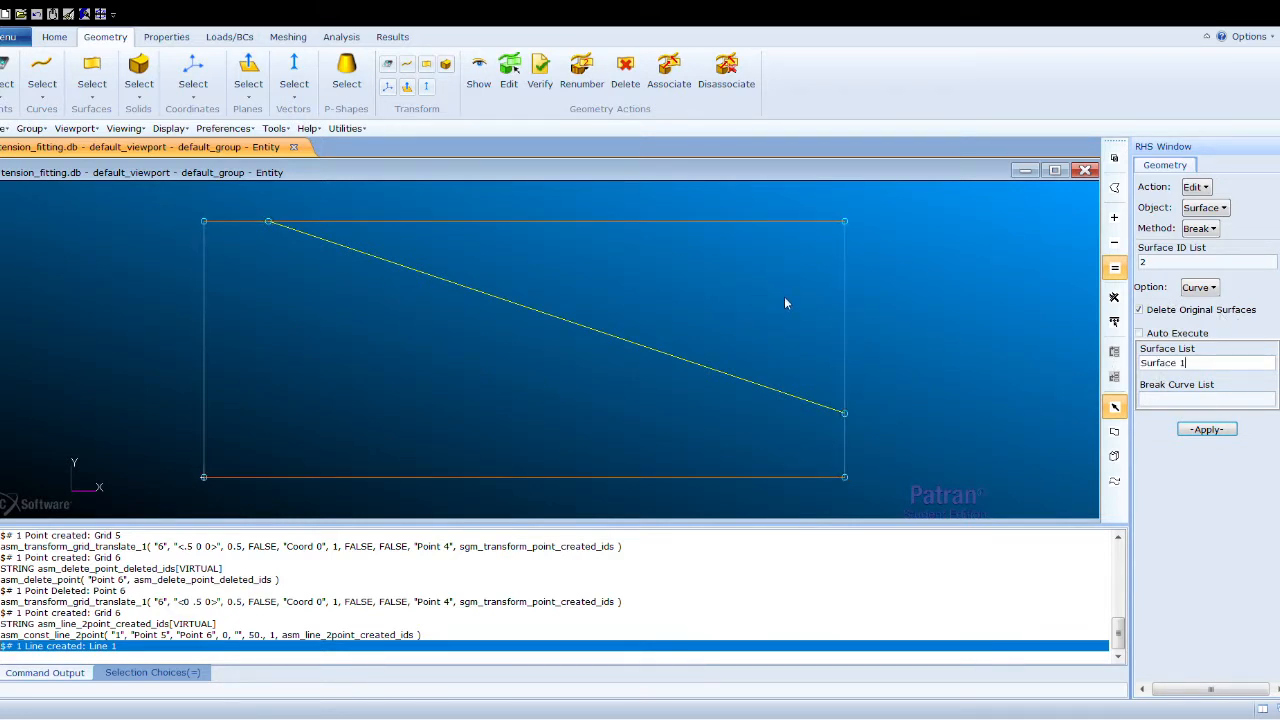
click(1182, 401)
click(570, 324)
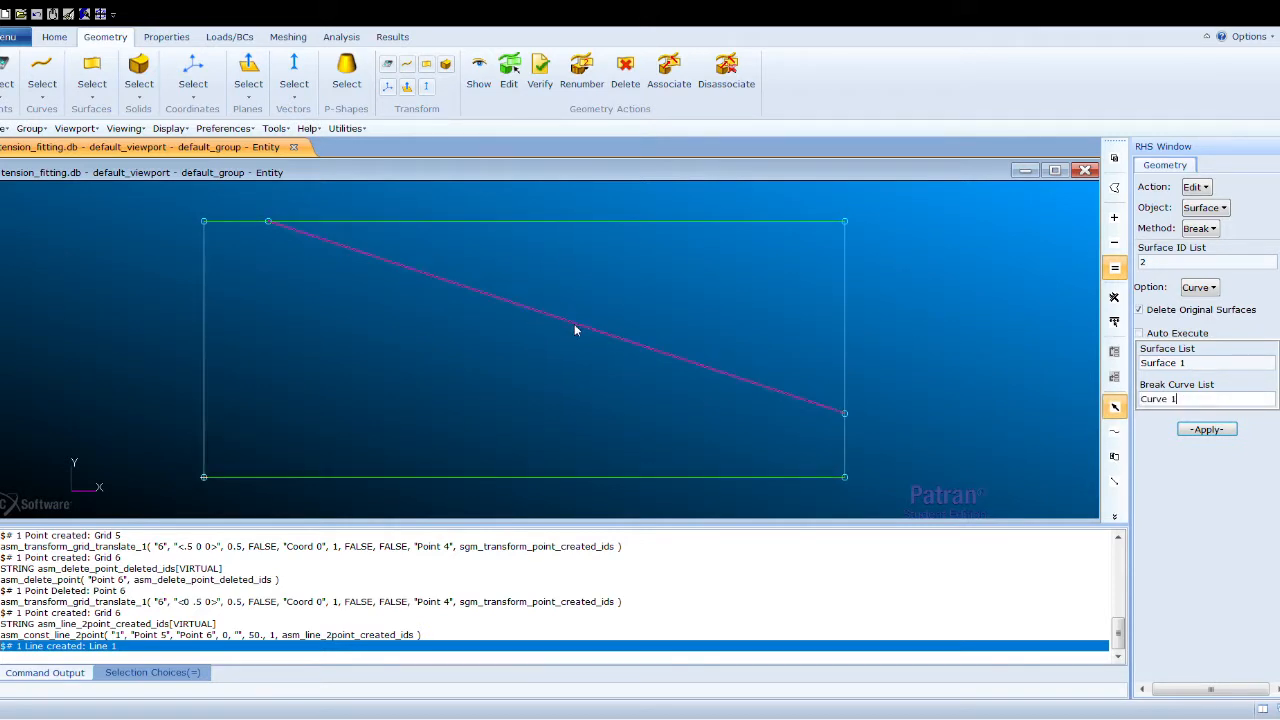
click(1206, 429)
click(1210, 430)
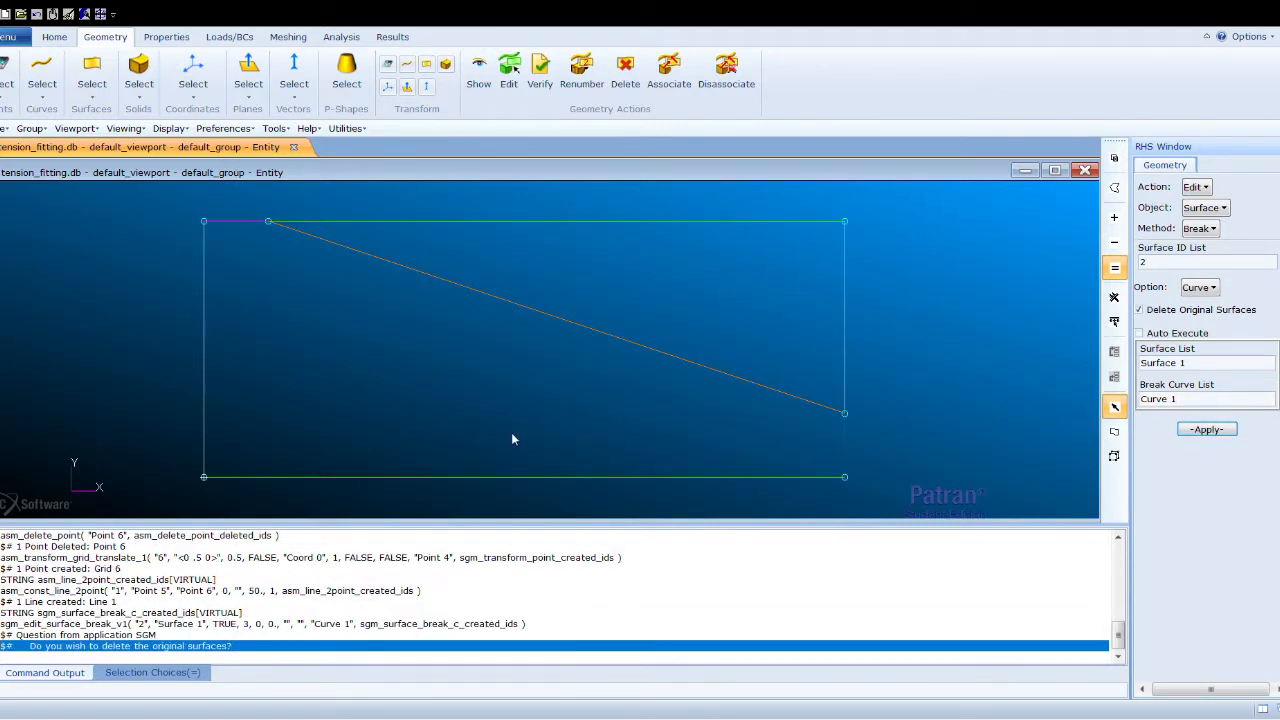
Delete the triangular surface above the diagonal line
click(848, 304)
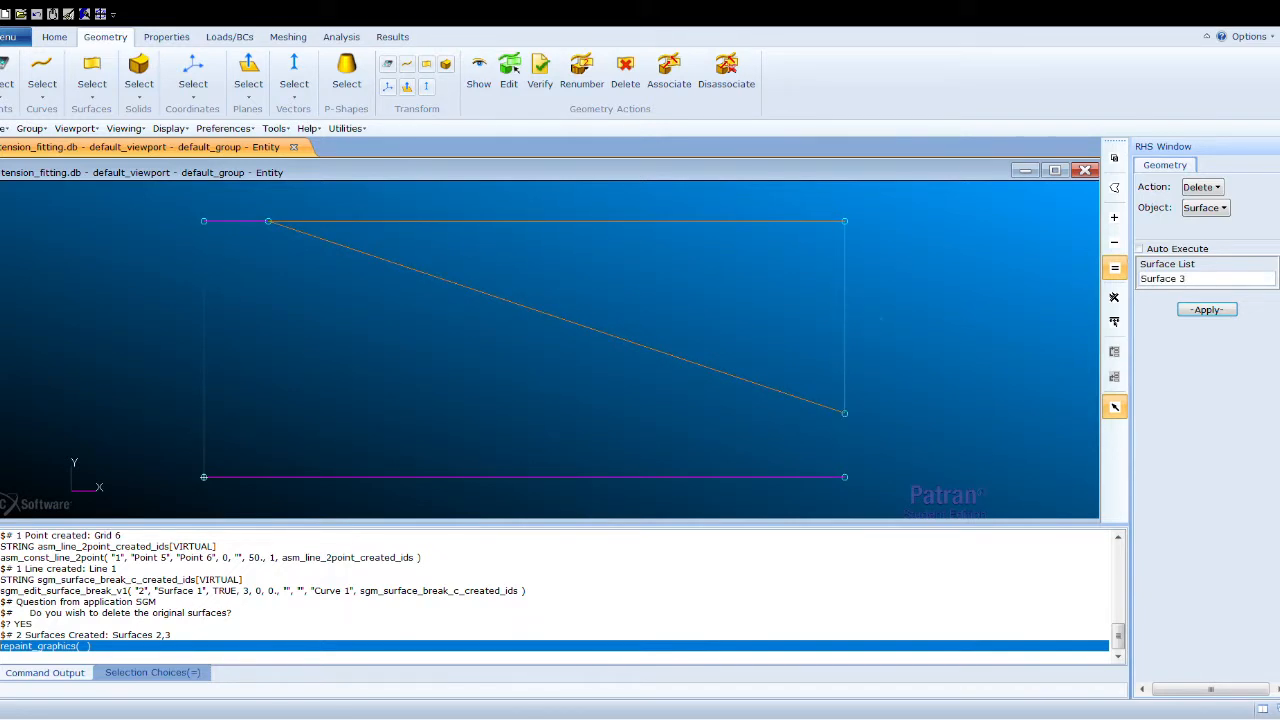
click(1204, 311)
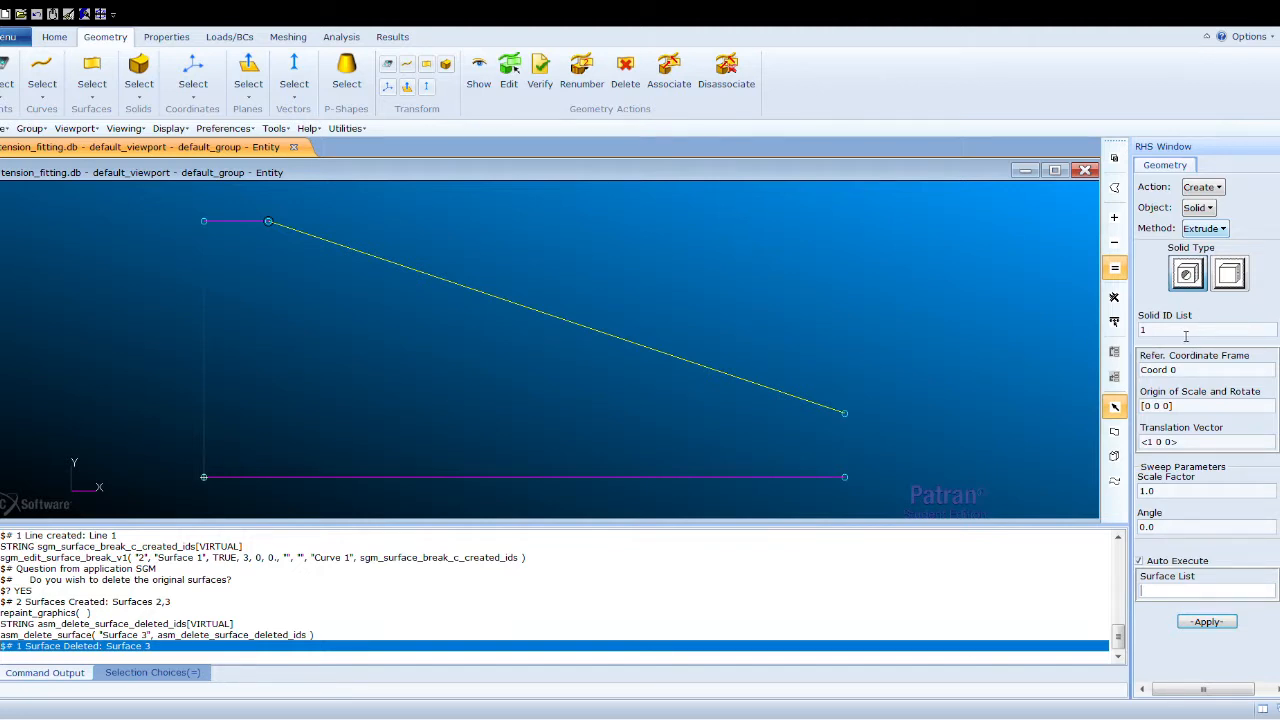
Extrude the remaining sloped surface into a solid with translation vector <0 0 2> and automatic execution off
click(1160, 443)
key(BackSpace)
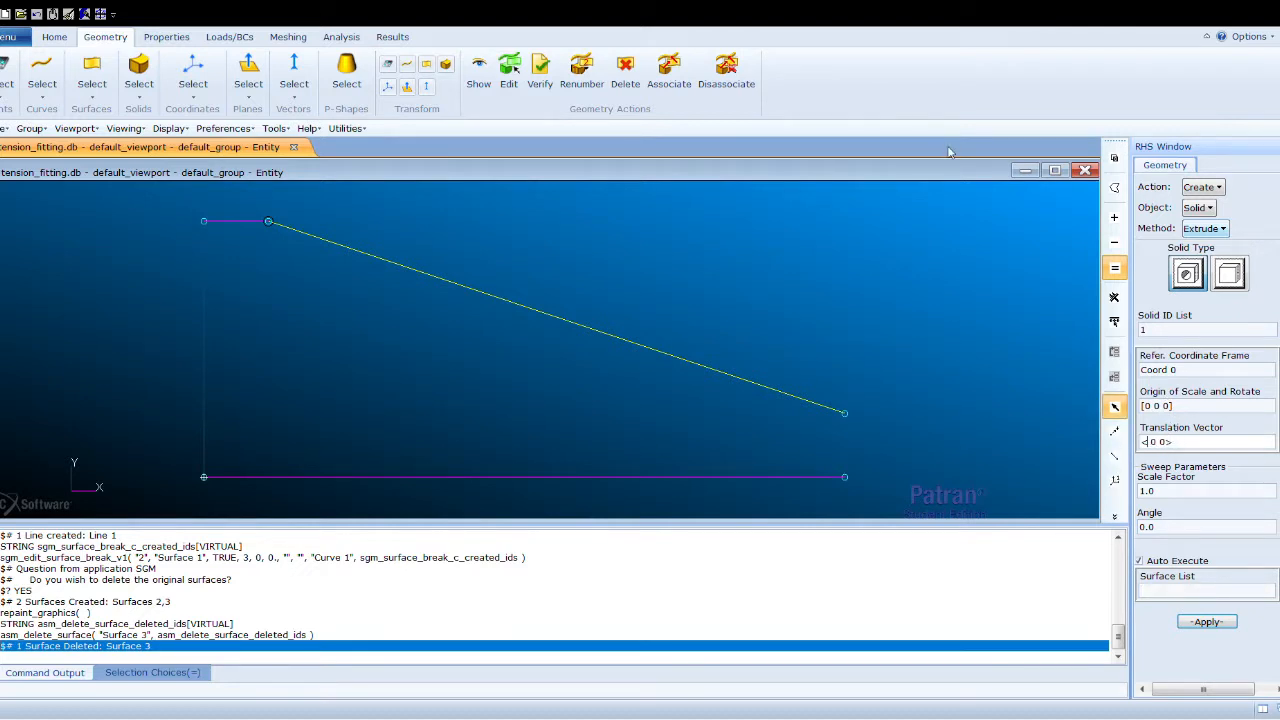
text(0)
click(1139, 561)
click(634, 394)
click(1205, 623)
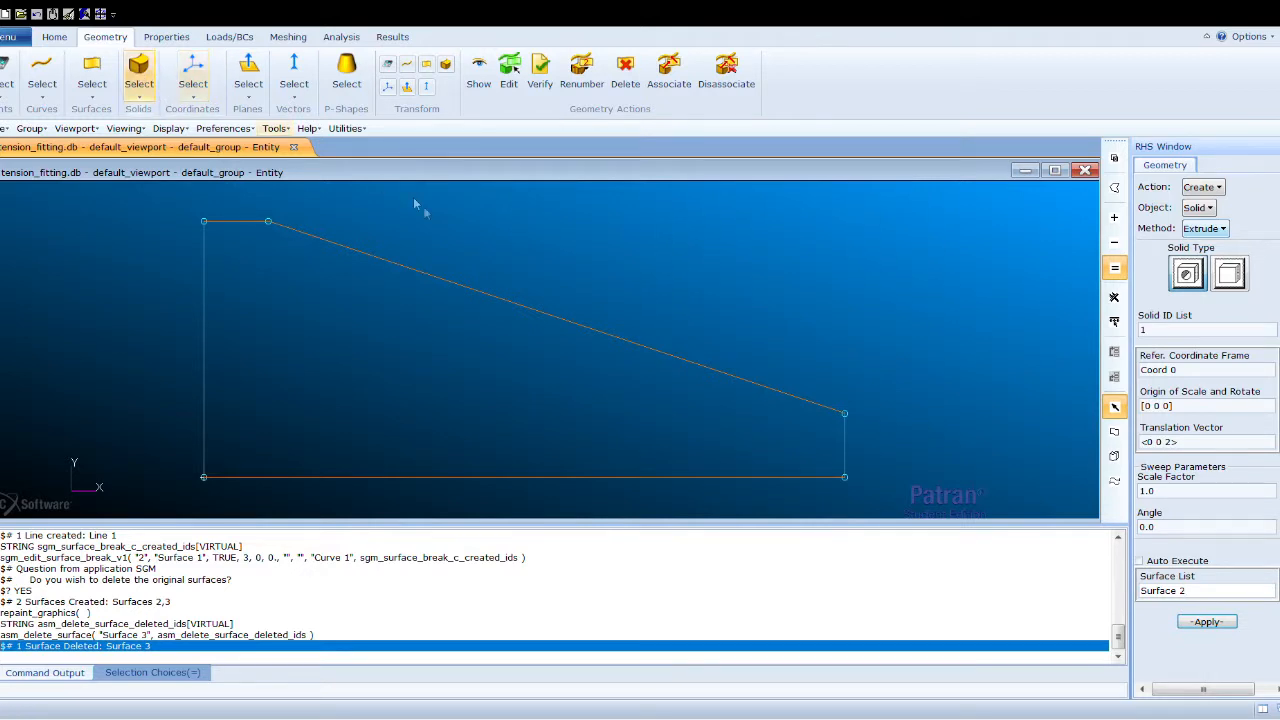
click(1221, 622)
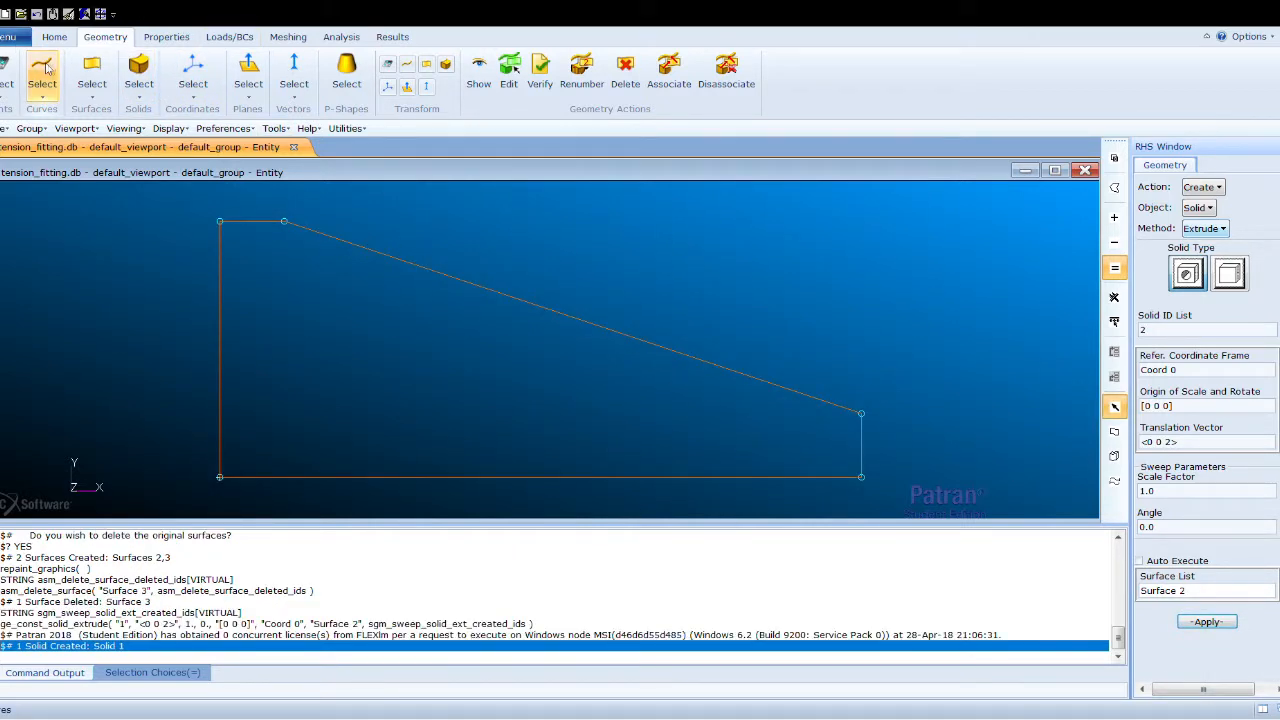
Show the solid in an isometric view with smooth shading and fit it to the viewport
click(70, 40)
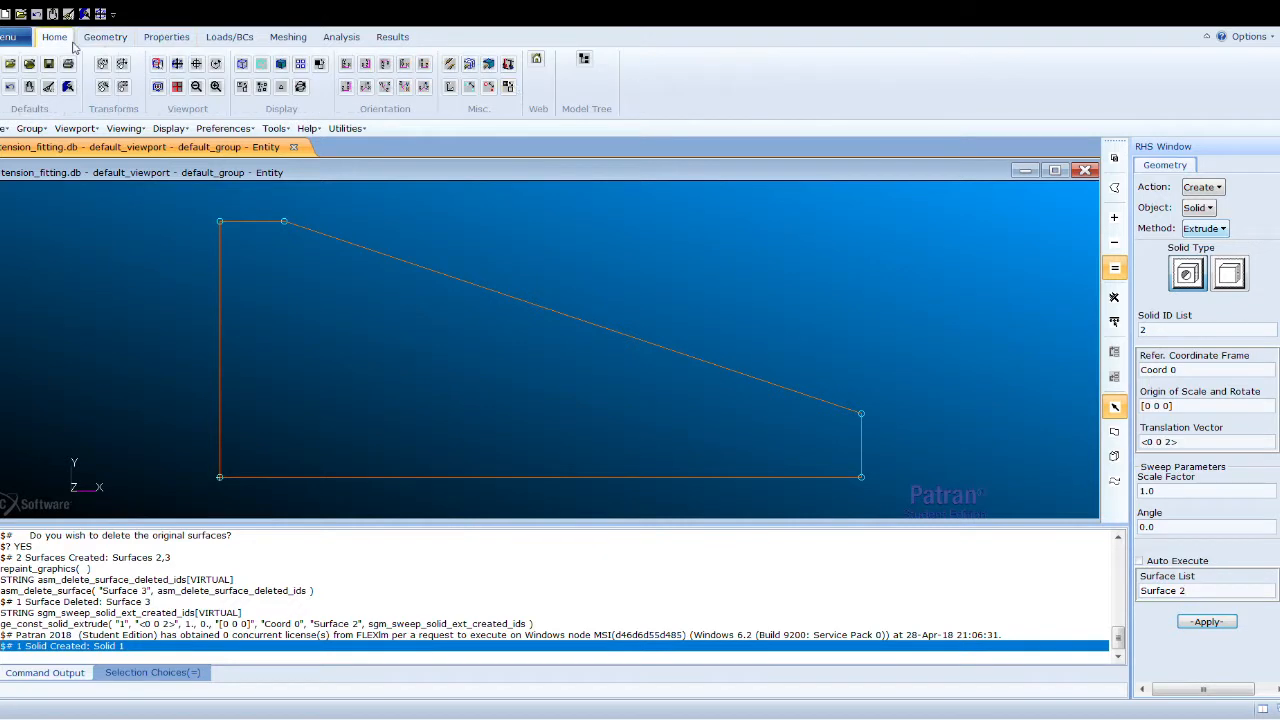
click(368, 87)
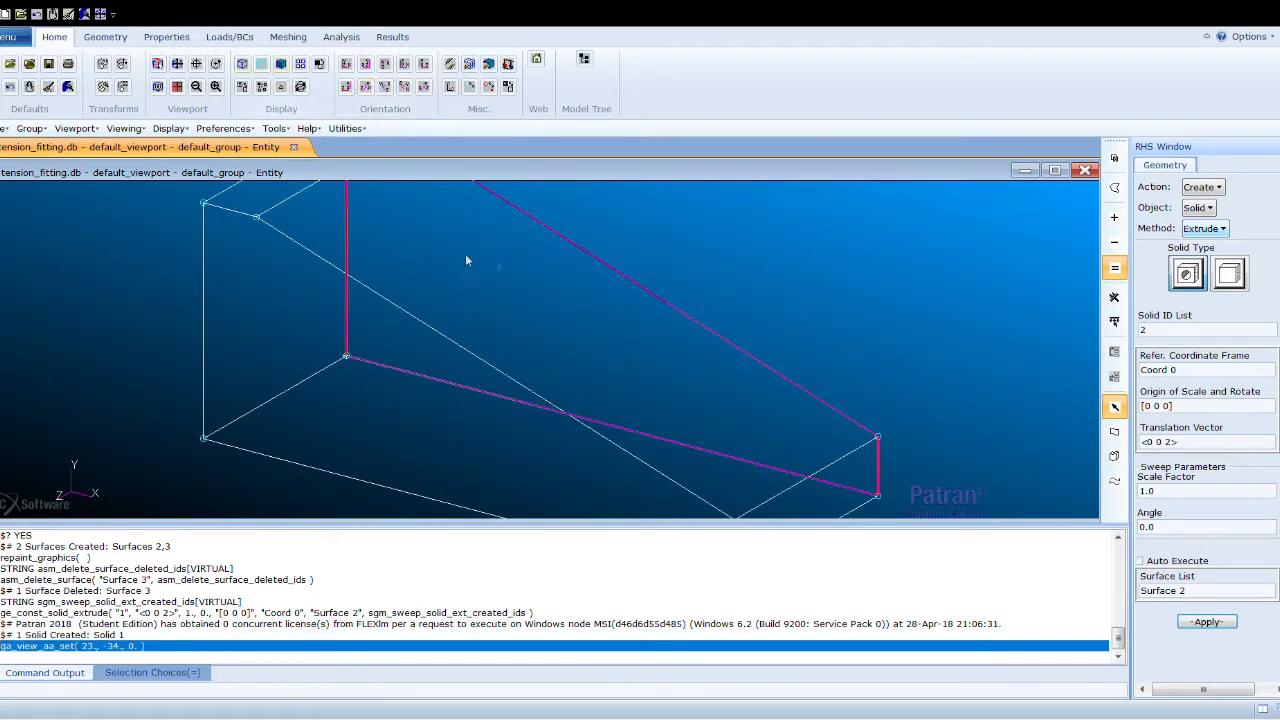
click(285, 66)
click(176, 65)
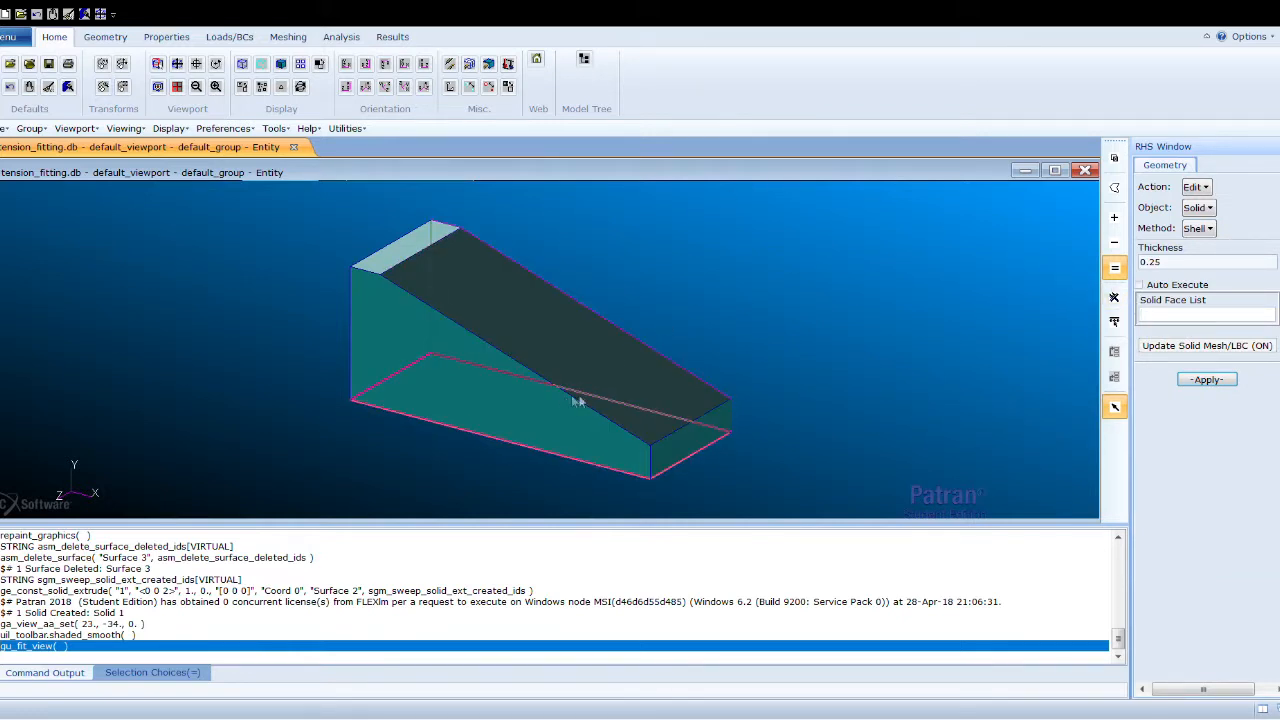
Shell the solid to 0.25 thickness with the flat top face, the small front end face and the sloped face open
click(390, 262)
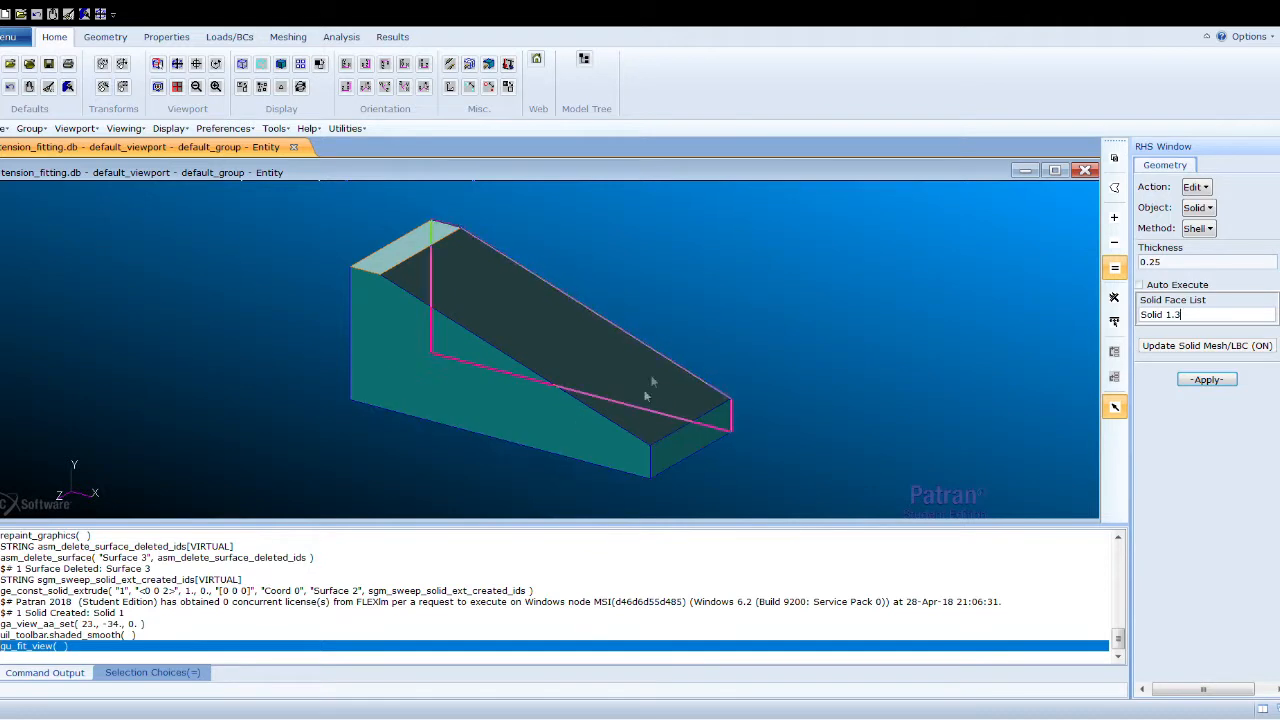
mouse_move(851, 362)
middle_down()
mouse_move(828, 359)
mouse_move(836, 378)
mouse_move(849, 347)
mouse_move(841, 373)
middle_up()
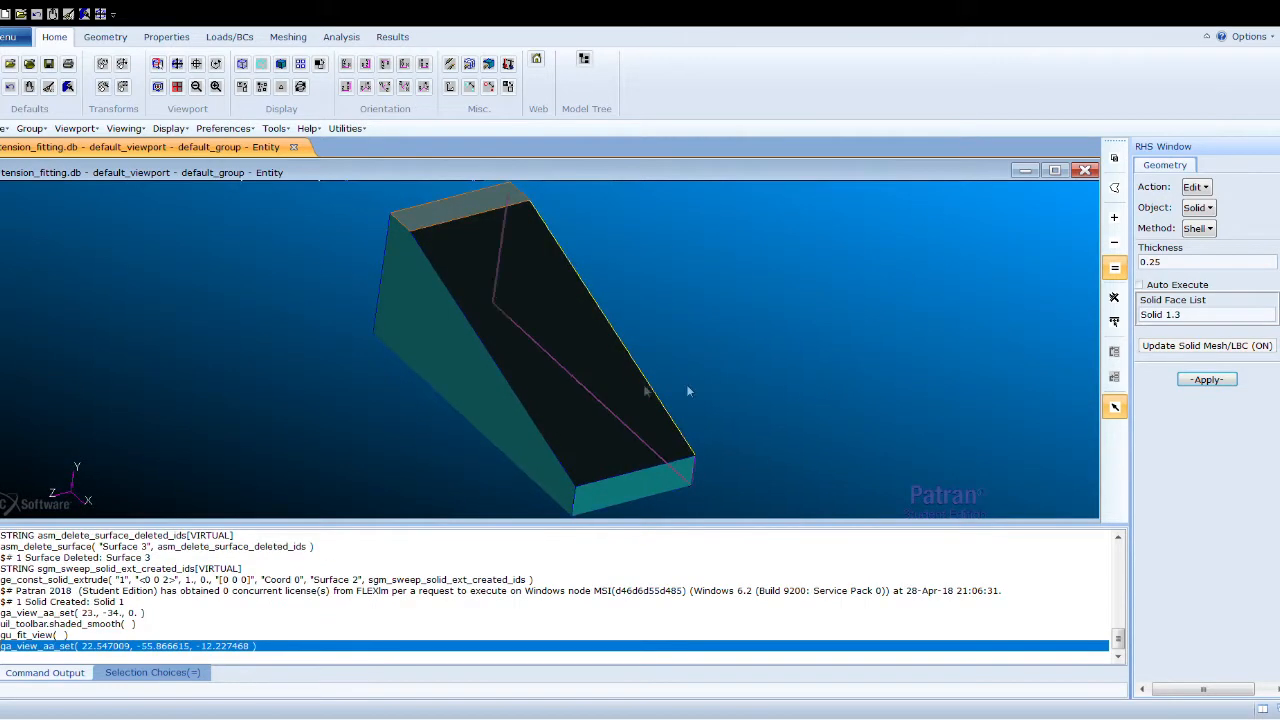
click(607, 498)
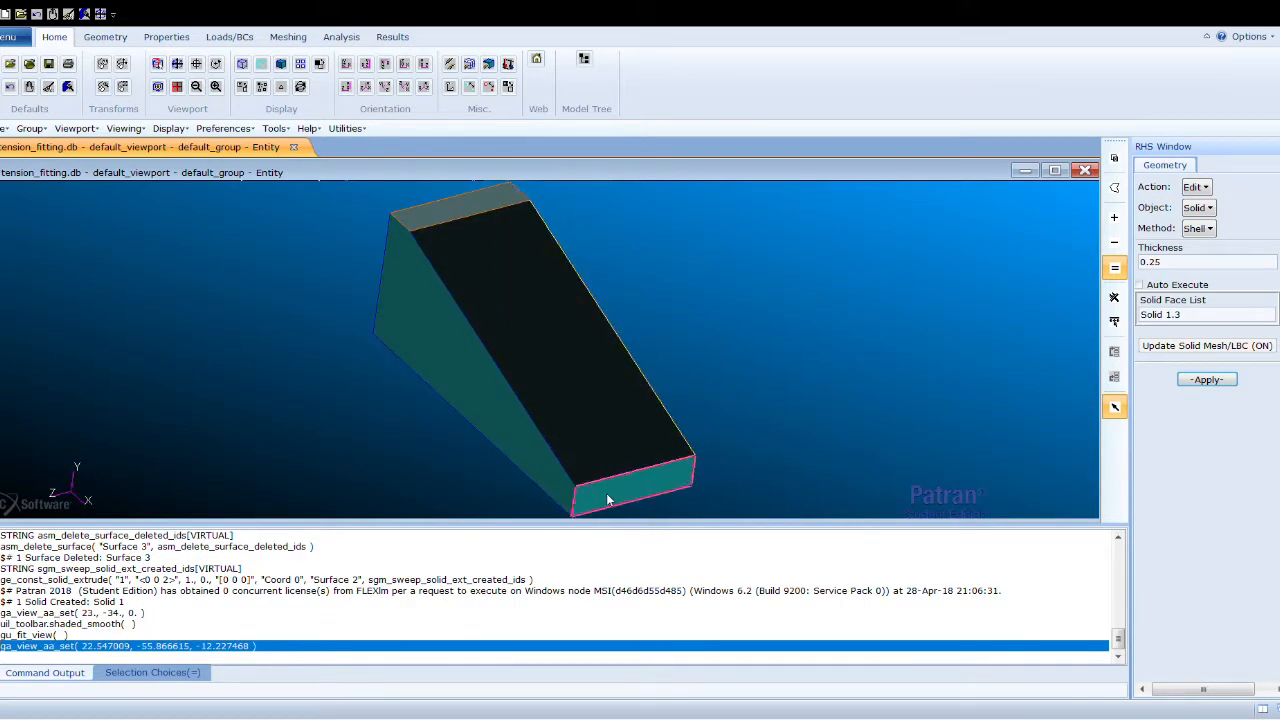
click(533, 256)
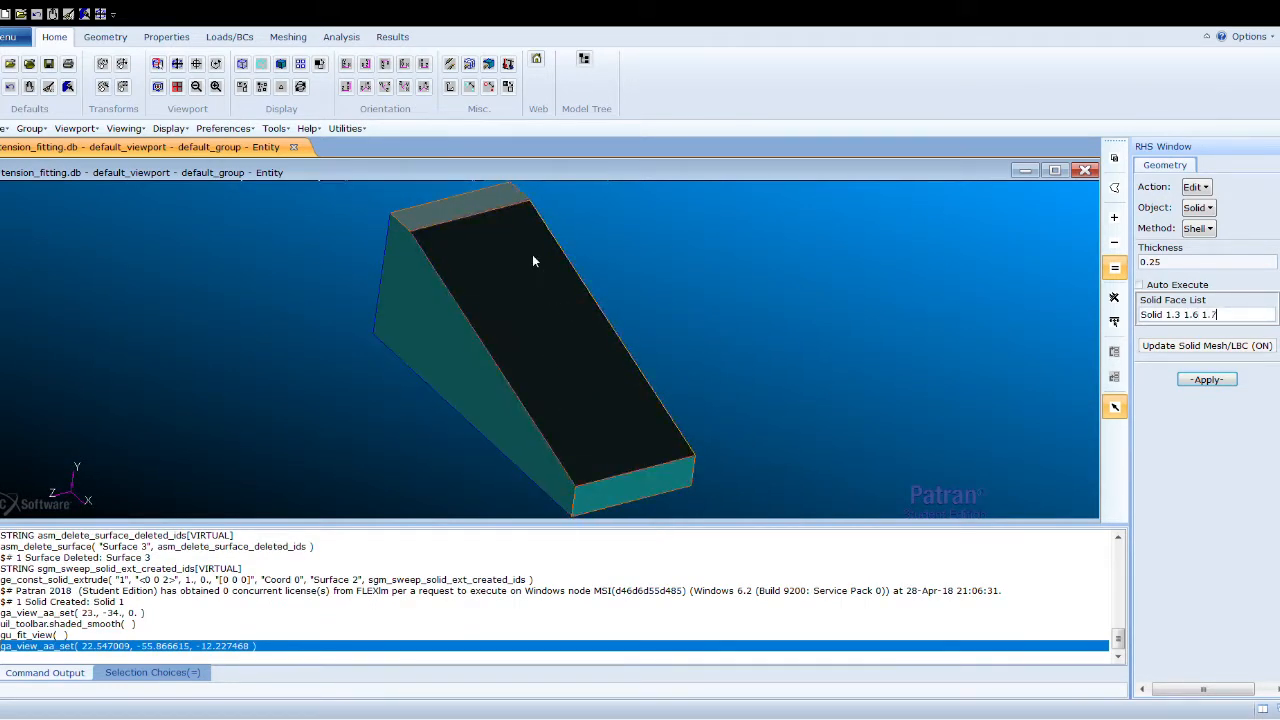
click(1205, 380)
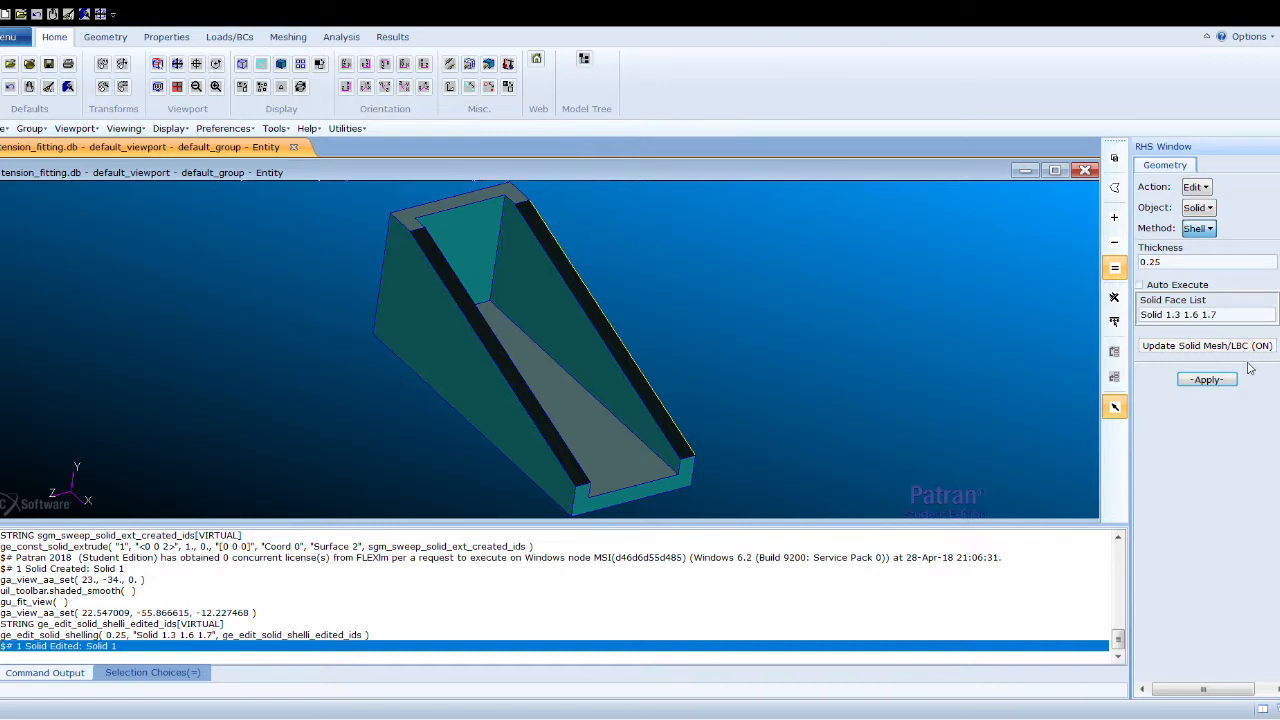
Set up a constant-radius Edge Blend on the solid with radius 0.25, individual edge picking and automatic execution off
key(Down)
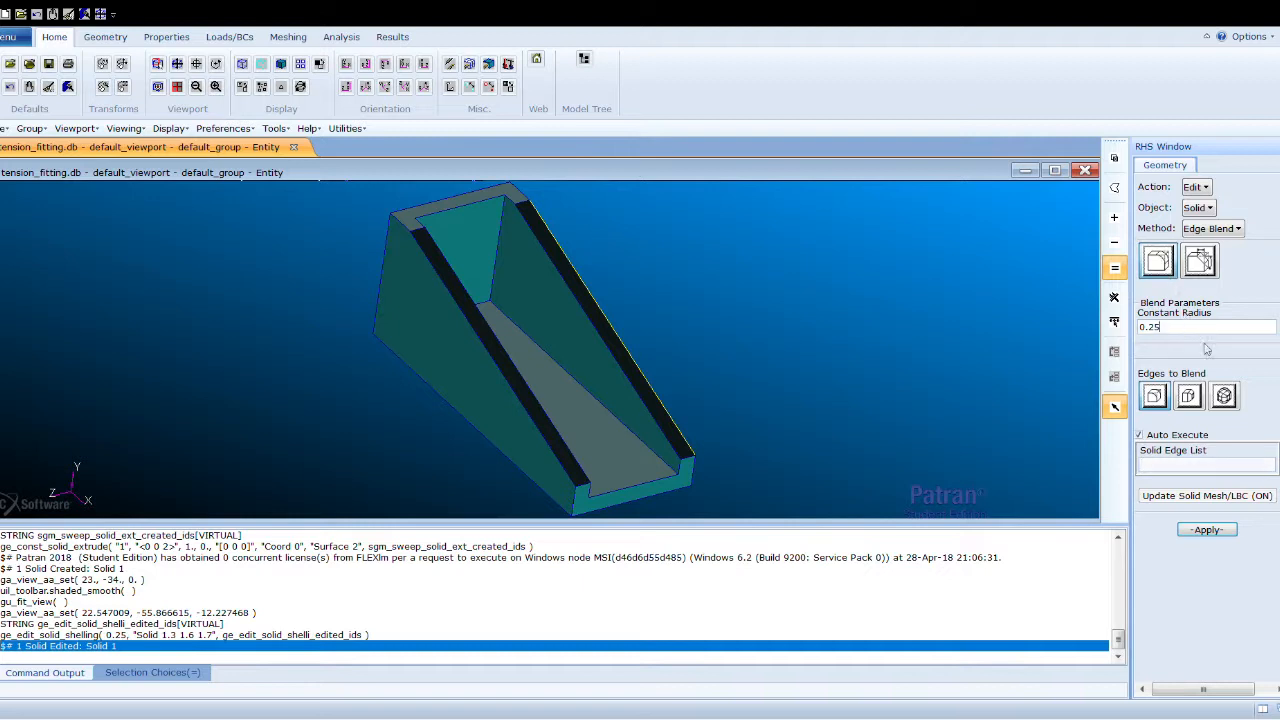
click(1152, 398)
click(1139, 435)
click(1196, 465)
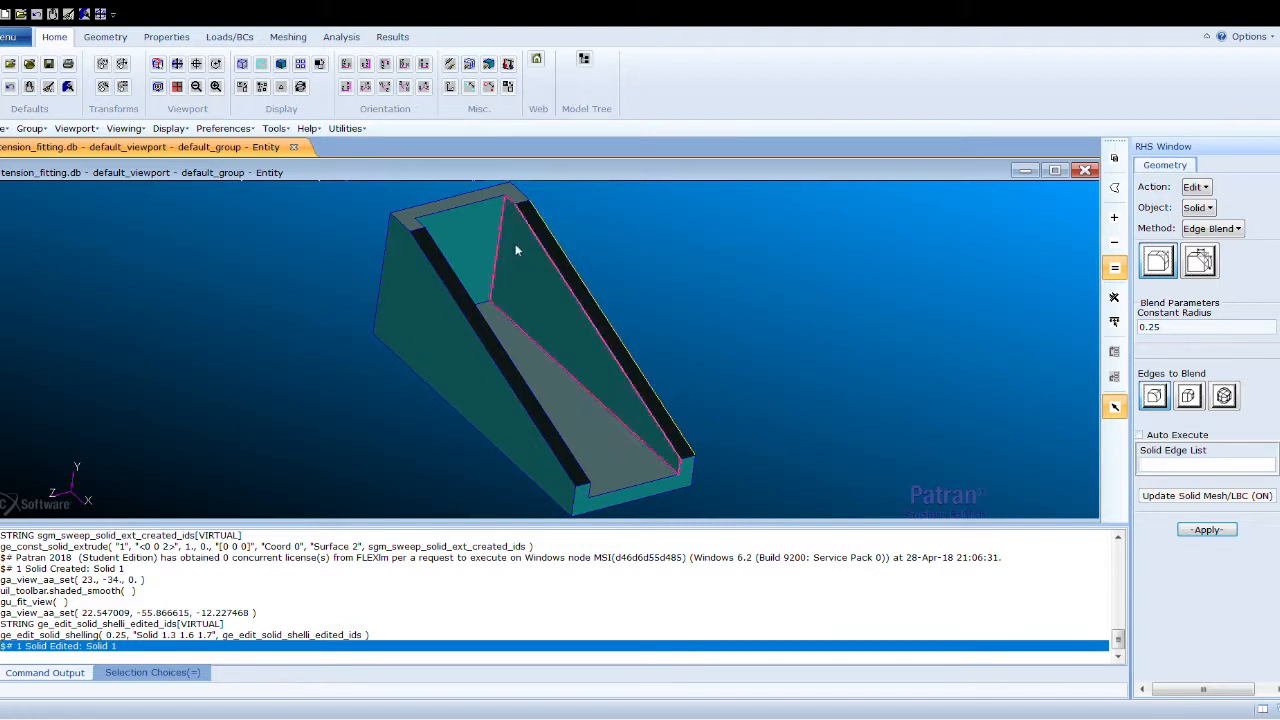
click(484, 296)
drag(1233, 469, 1079, 447)
key(Delete)
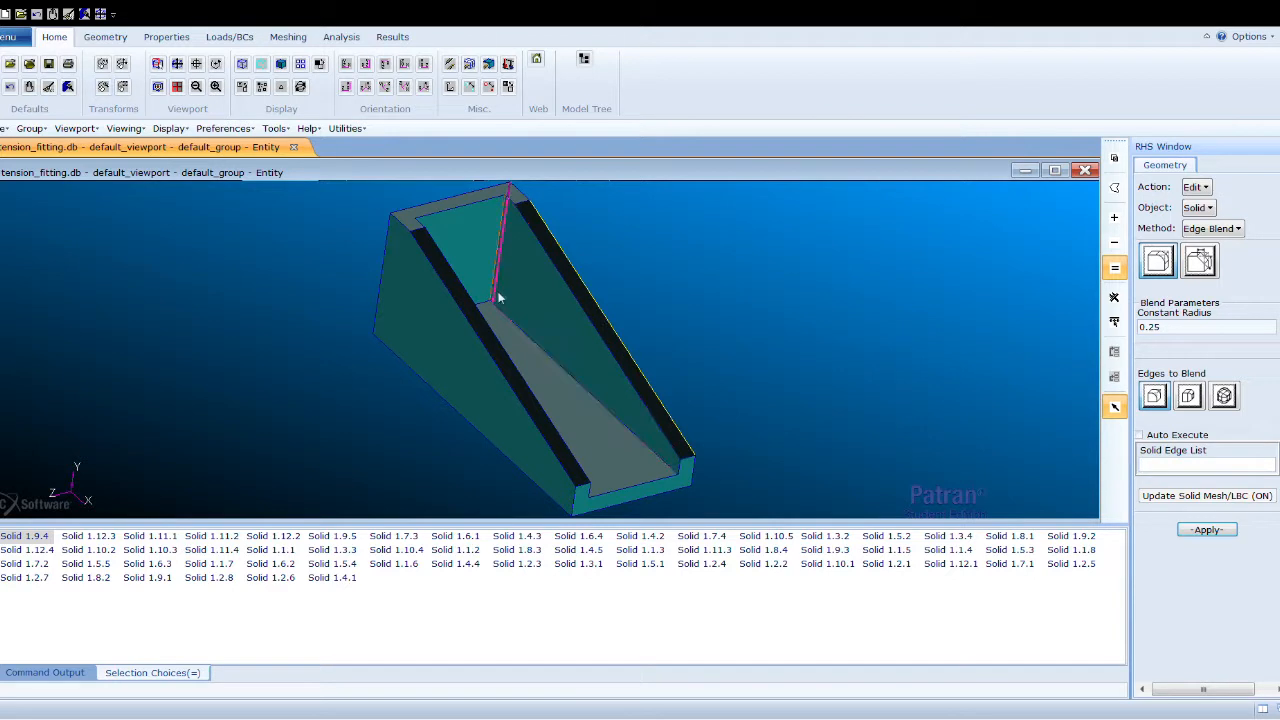
scroll(474, 257, up, 4)
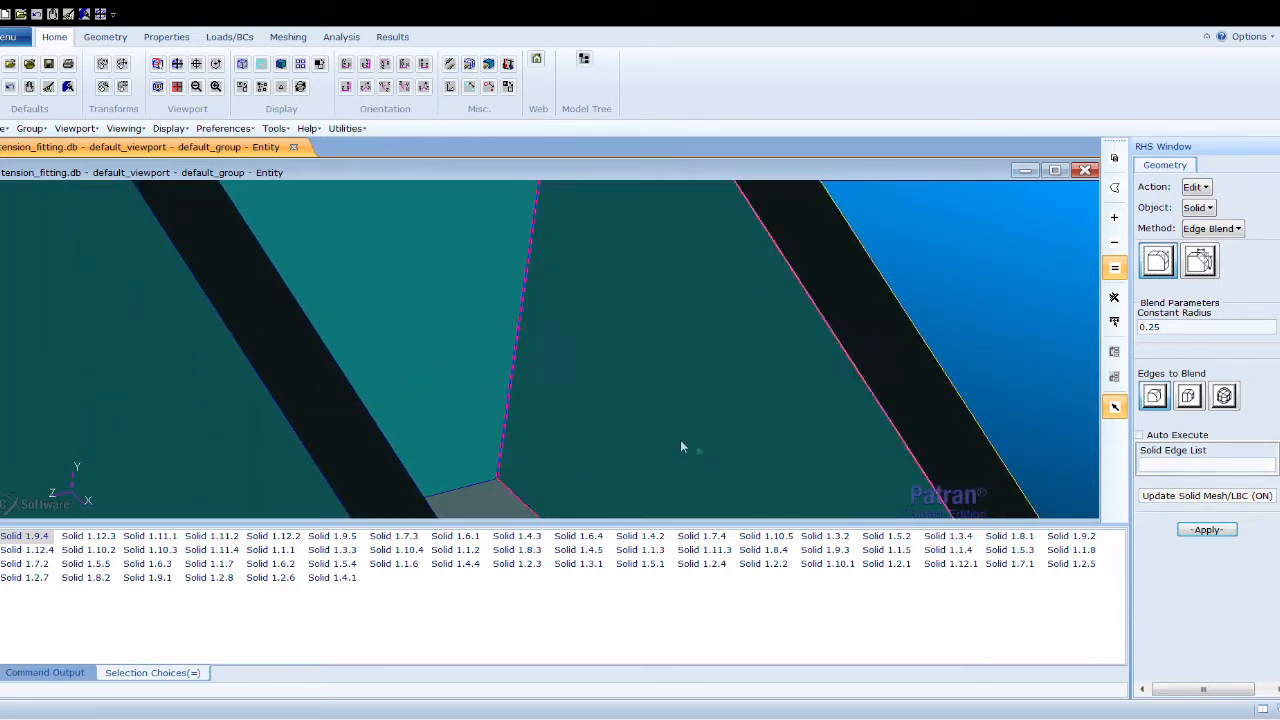
click(509, 408)
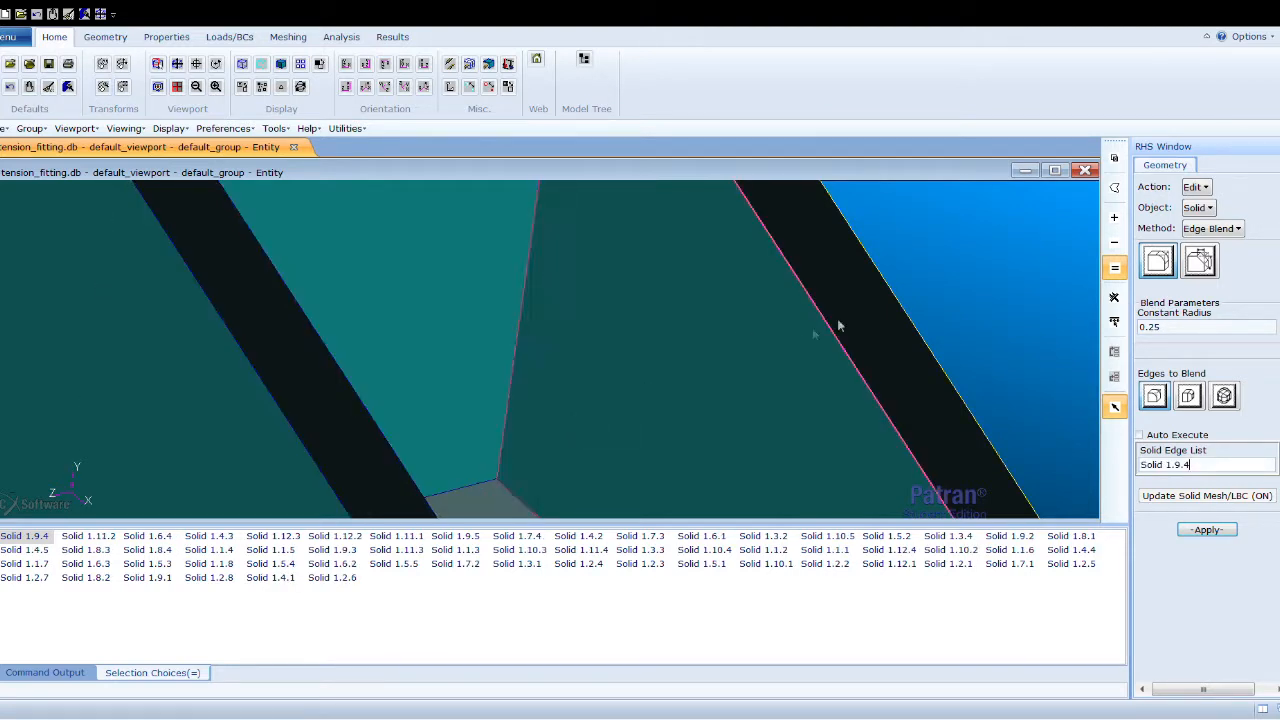
triple_click(1208, 473)
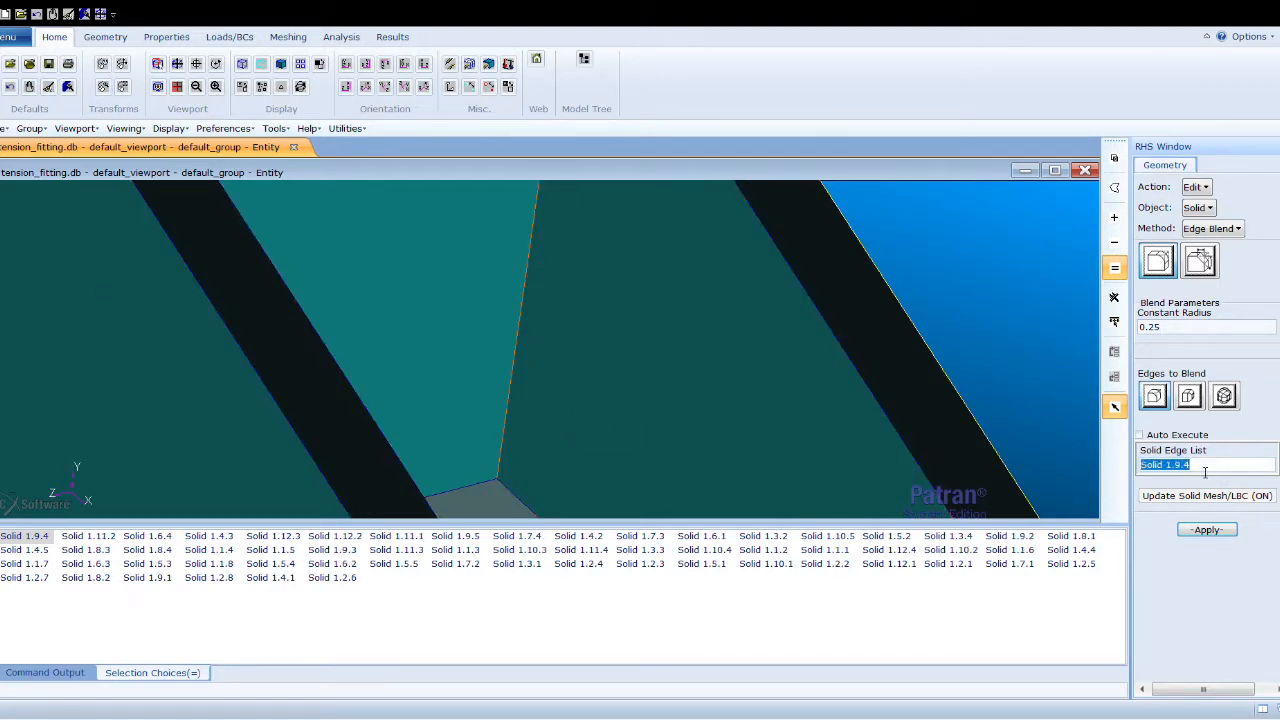
key(Delete)
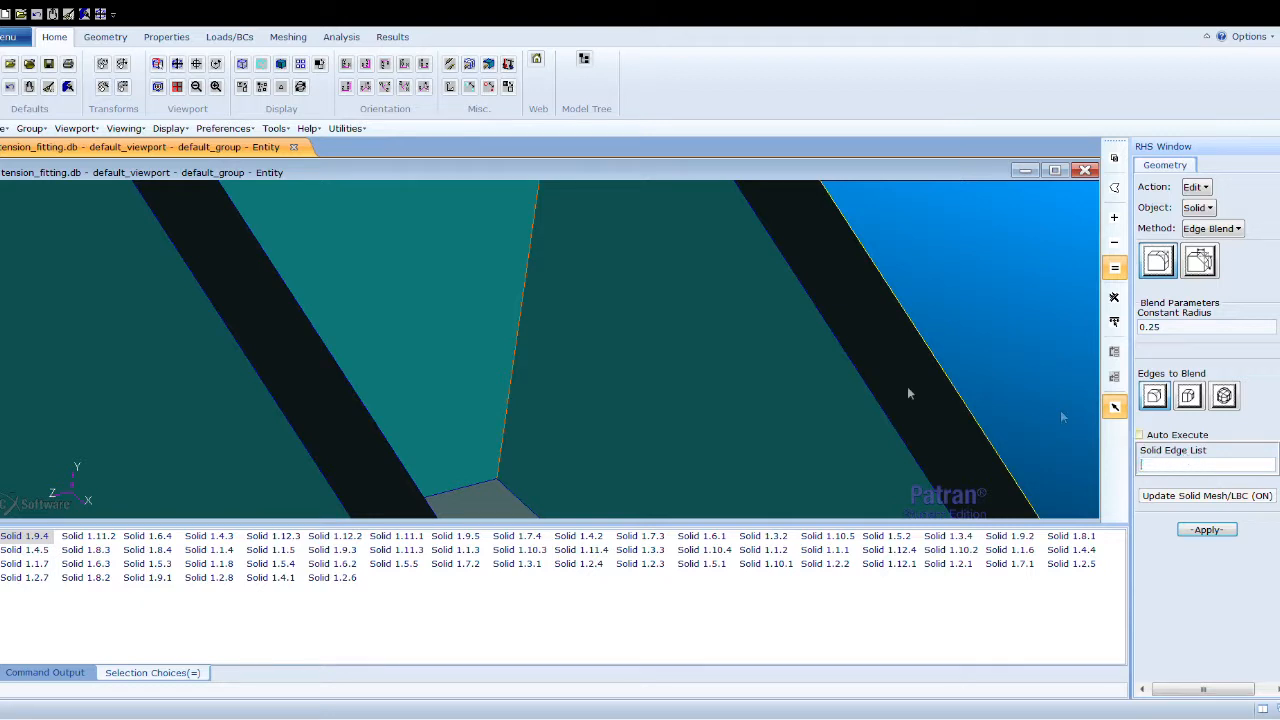
click(518, 367)
scroll(597, 355, down, 5)
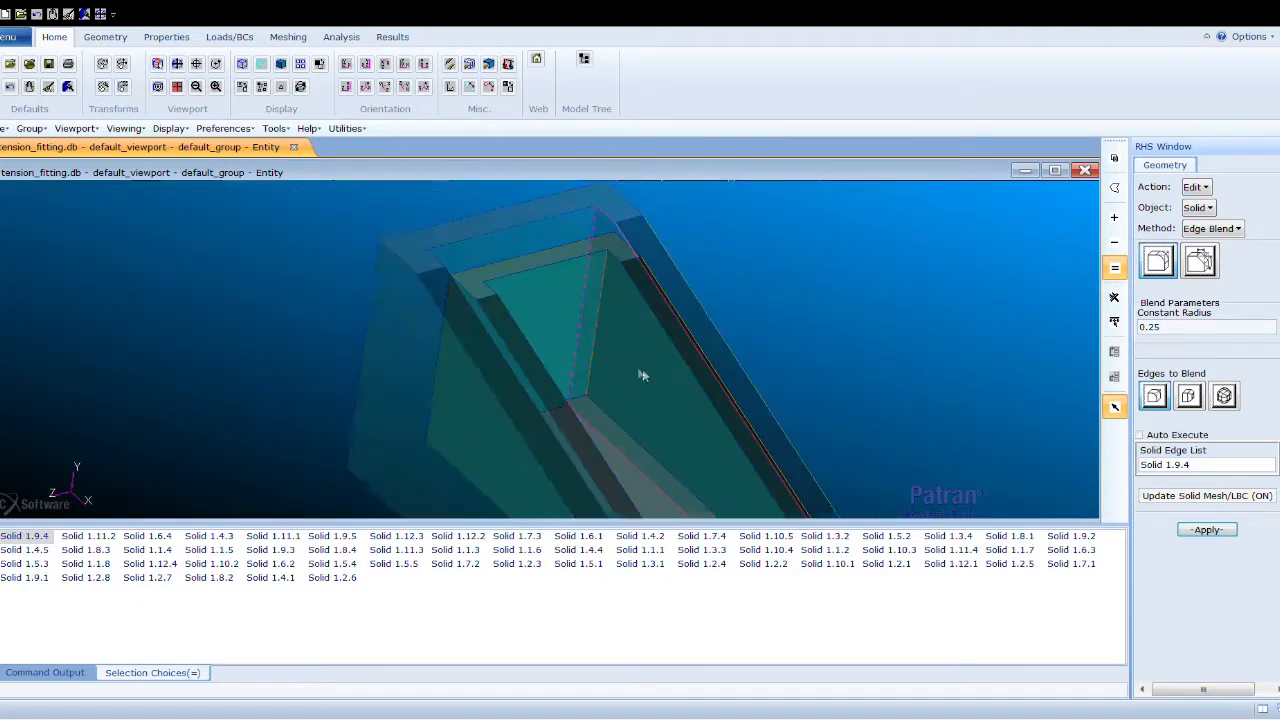
scroll(967, 339, down, 3)
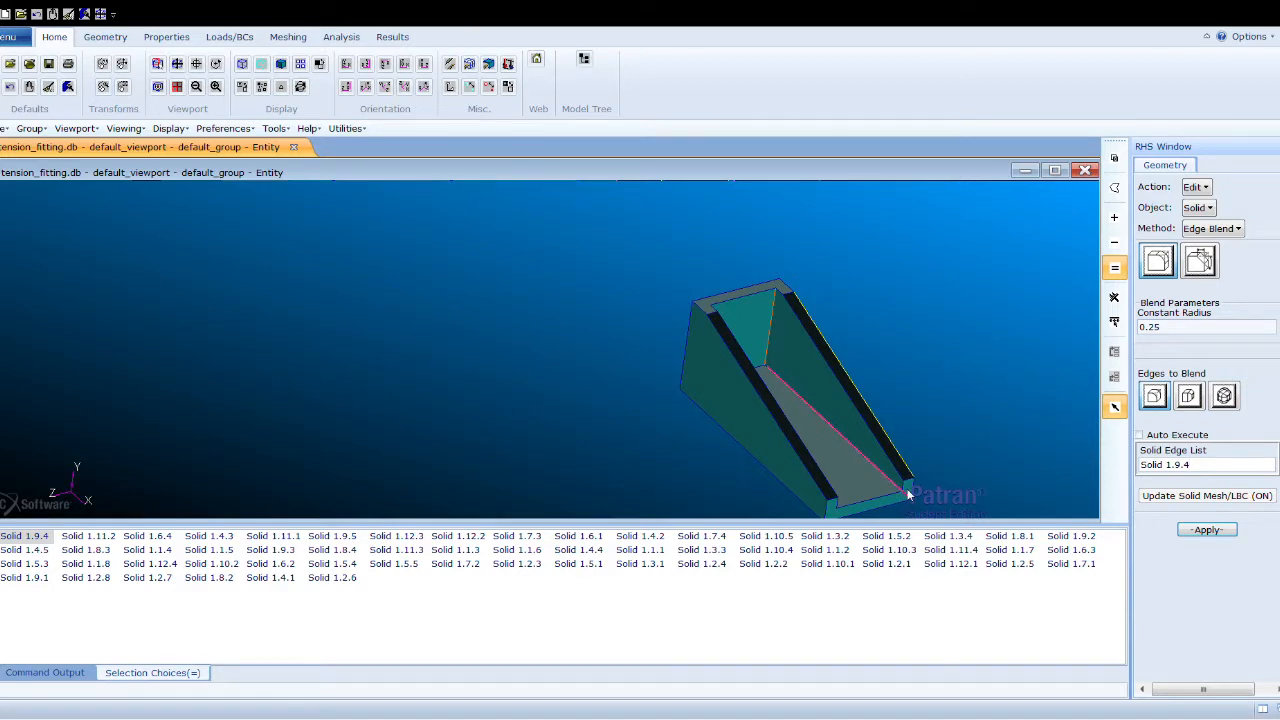
scroll(900, 483, up, 5)
scroll(900, 483, up, 2)
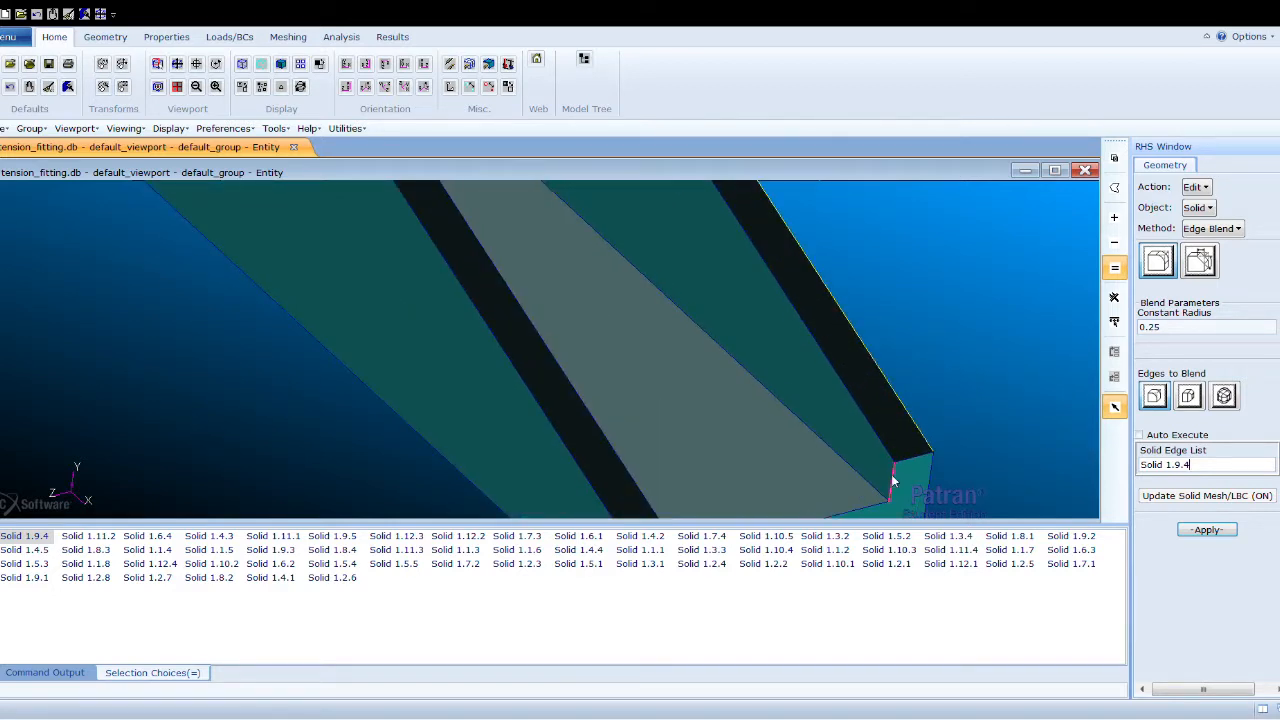
click(892, 478)
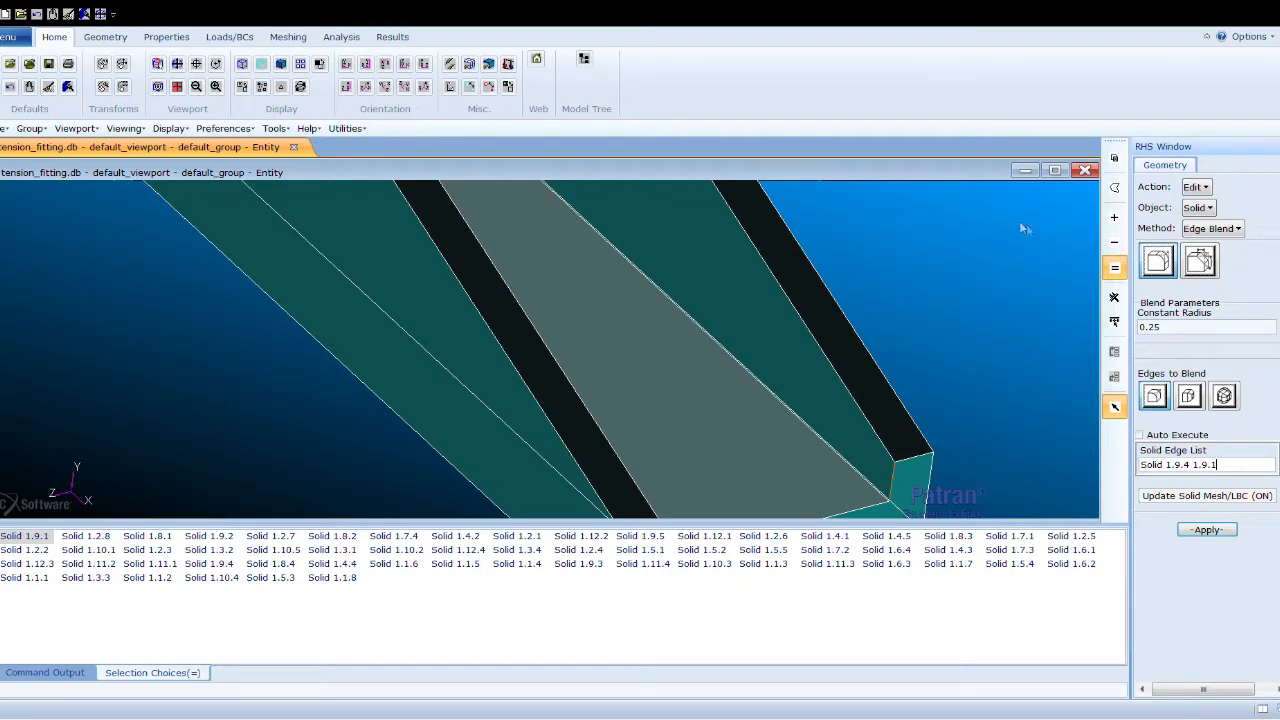
drag(1222, 466, 1198, 468)
key(BackSpace)
key(BackSpace)
scroll(858, 449, down, 5)
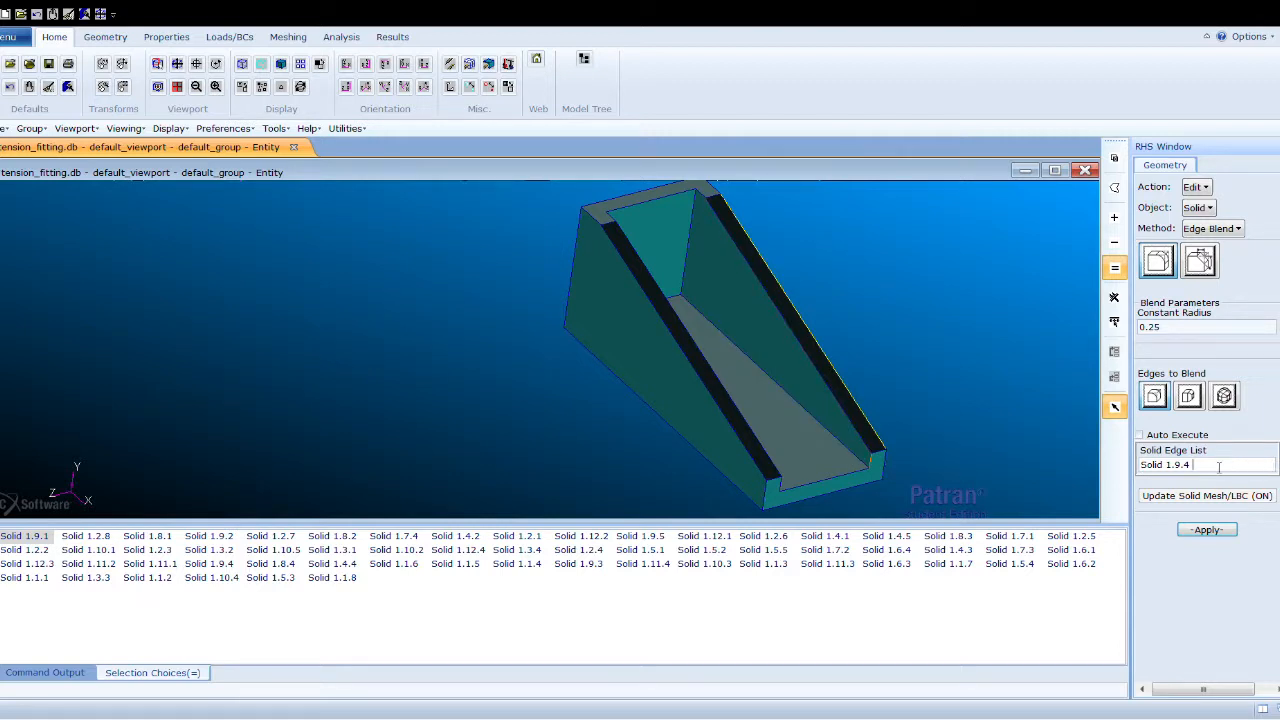
click(828, 434)
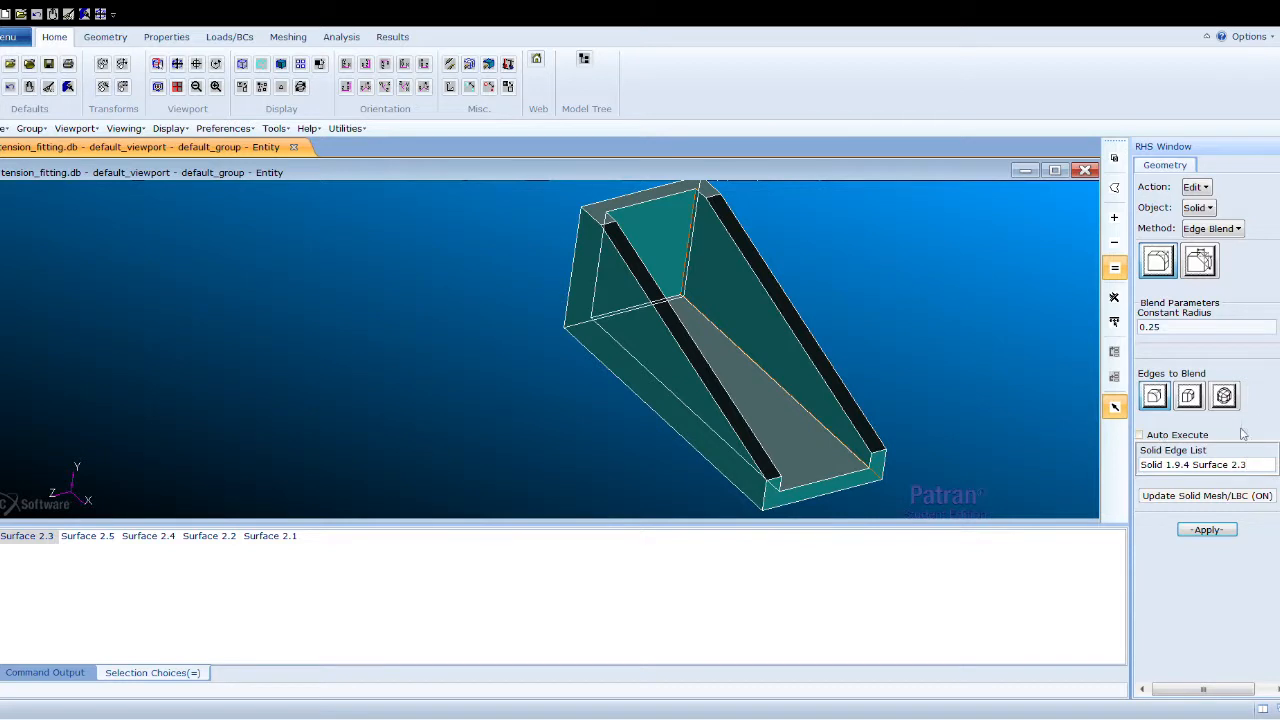
triple_click(1248, 466)
key(Delete)
Blend the far side wall's inner edges along the back wall and the floor with the 0.25 constant radius
click(957, 299)
scroll(826, 261, up, 2)
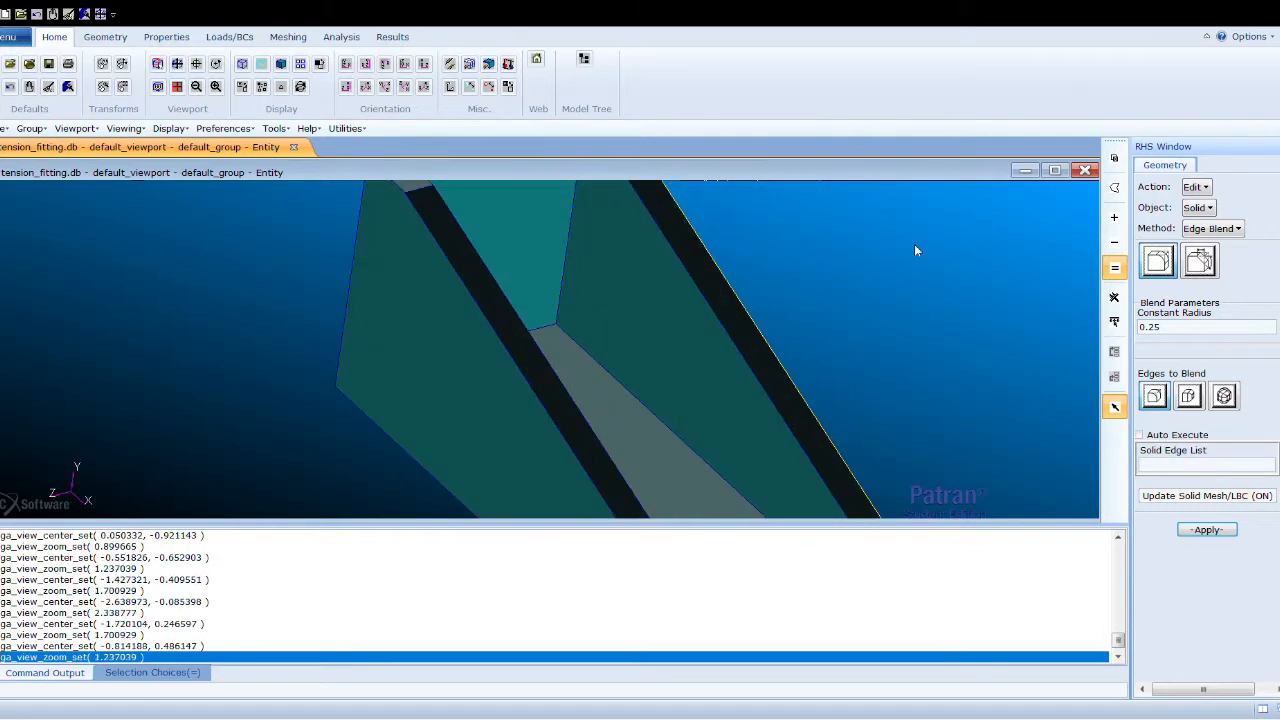
click(565, 253)
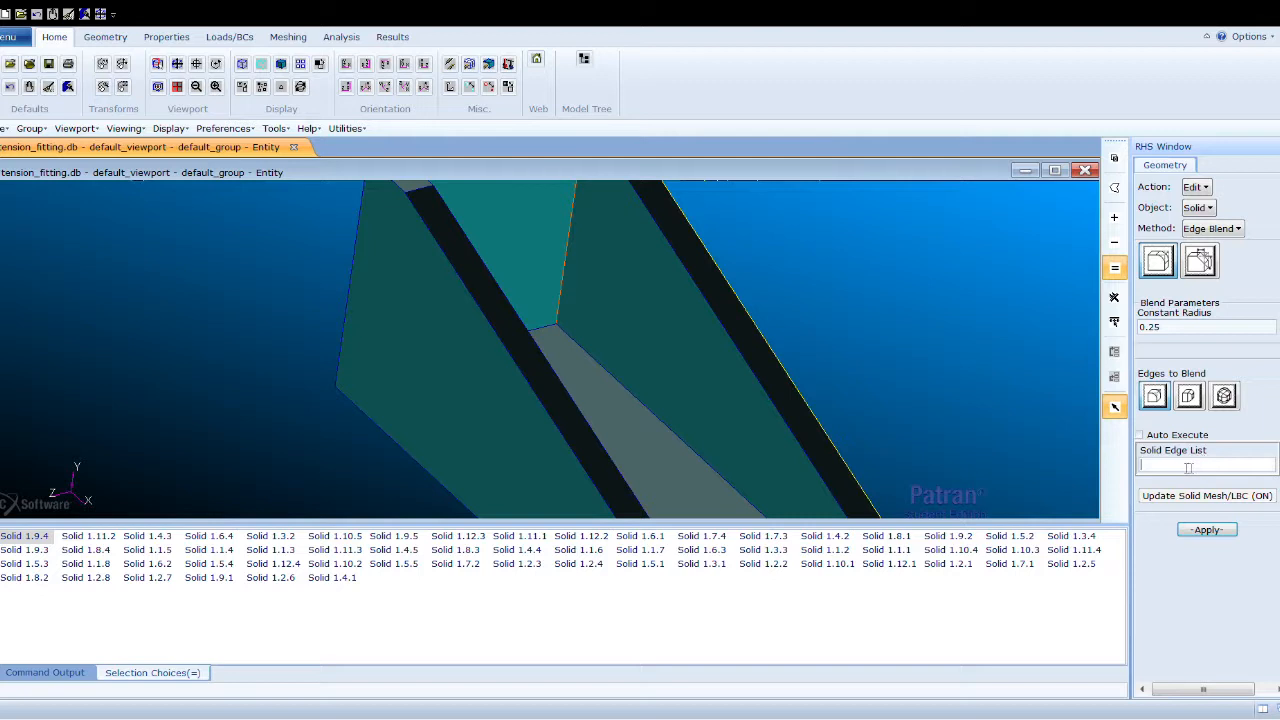
click(567, 240)
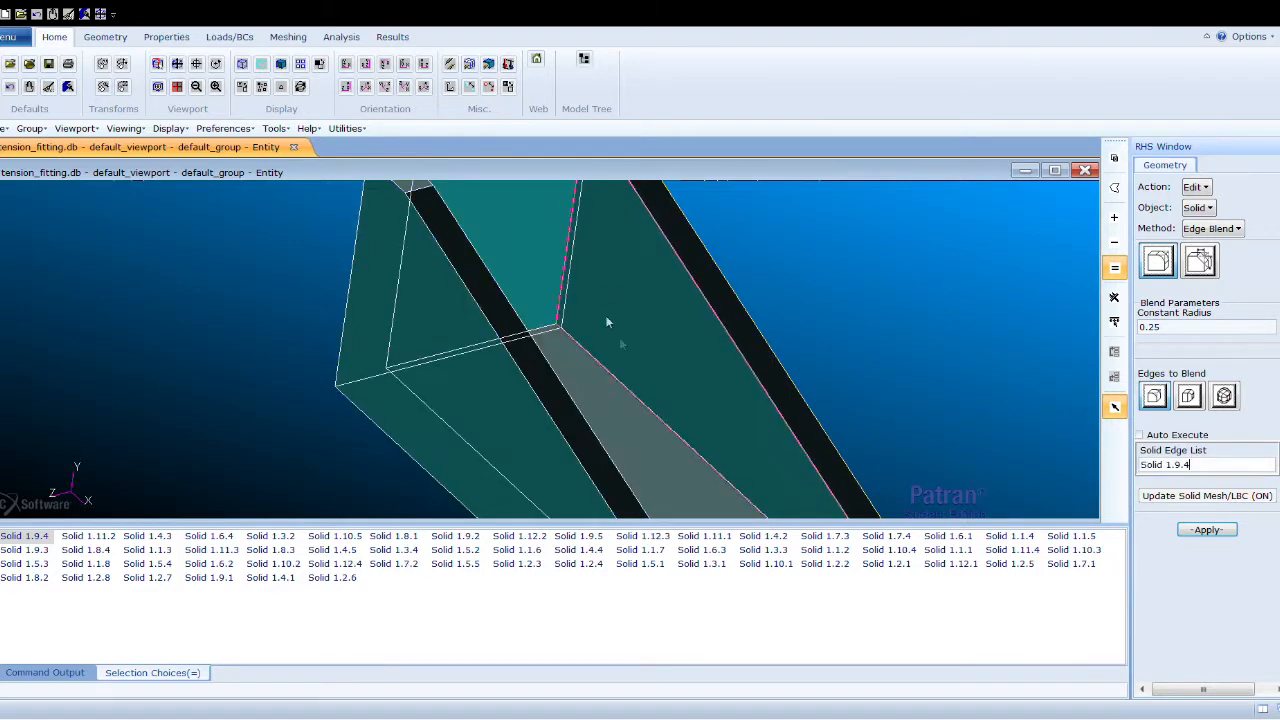
click(614, 377)
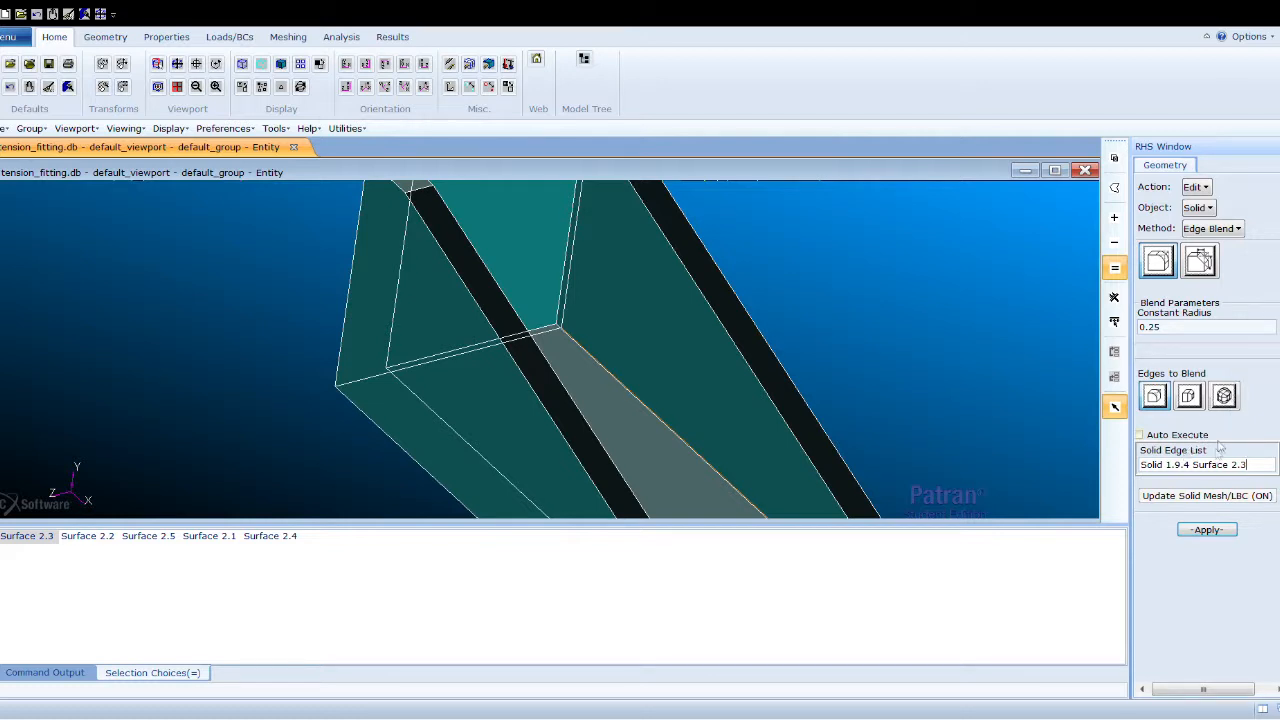
drag(1246, 465, 1193, 465)
key(BackSpace)
middle_drag(664, 478, 870, 395)
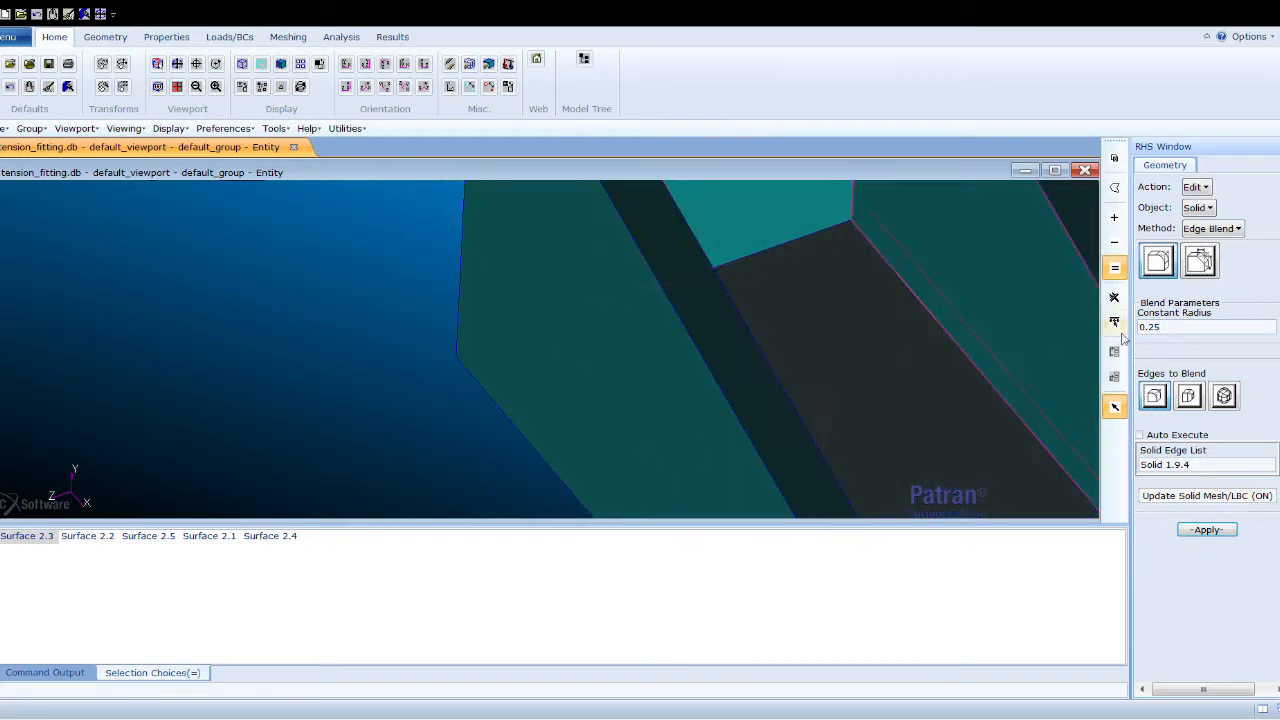
click(993, 391)
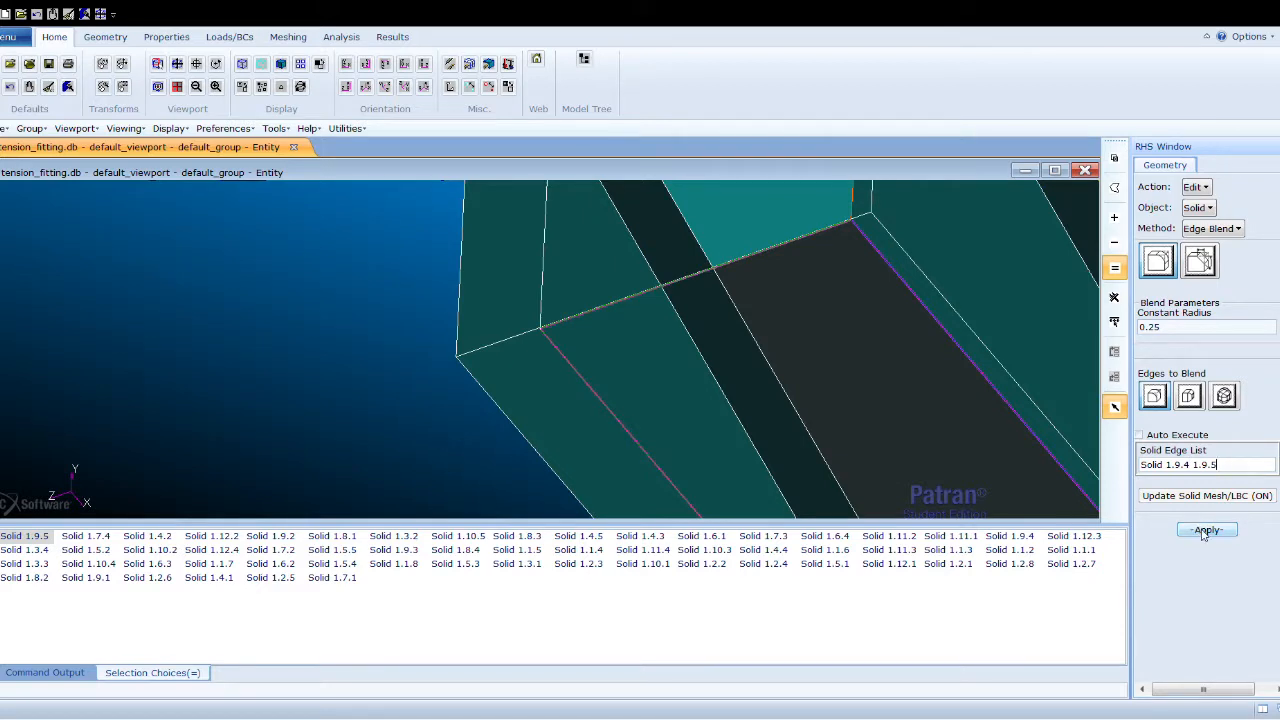
click(1205, 531)
Clear the previously blended edges from the Edge Blend's solid edge list, ready for the opposite side wall
scroll(969, 448, down, 5)
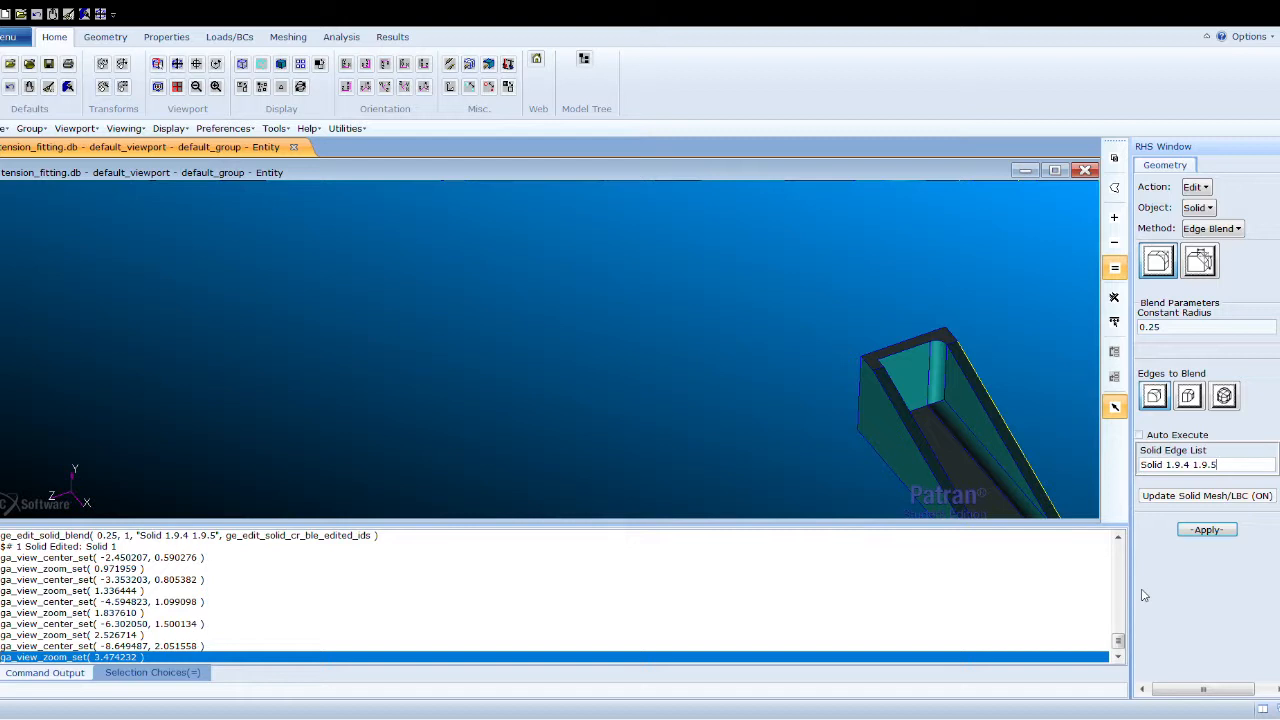
scroll(904, 357, down, 2)
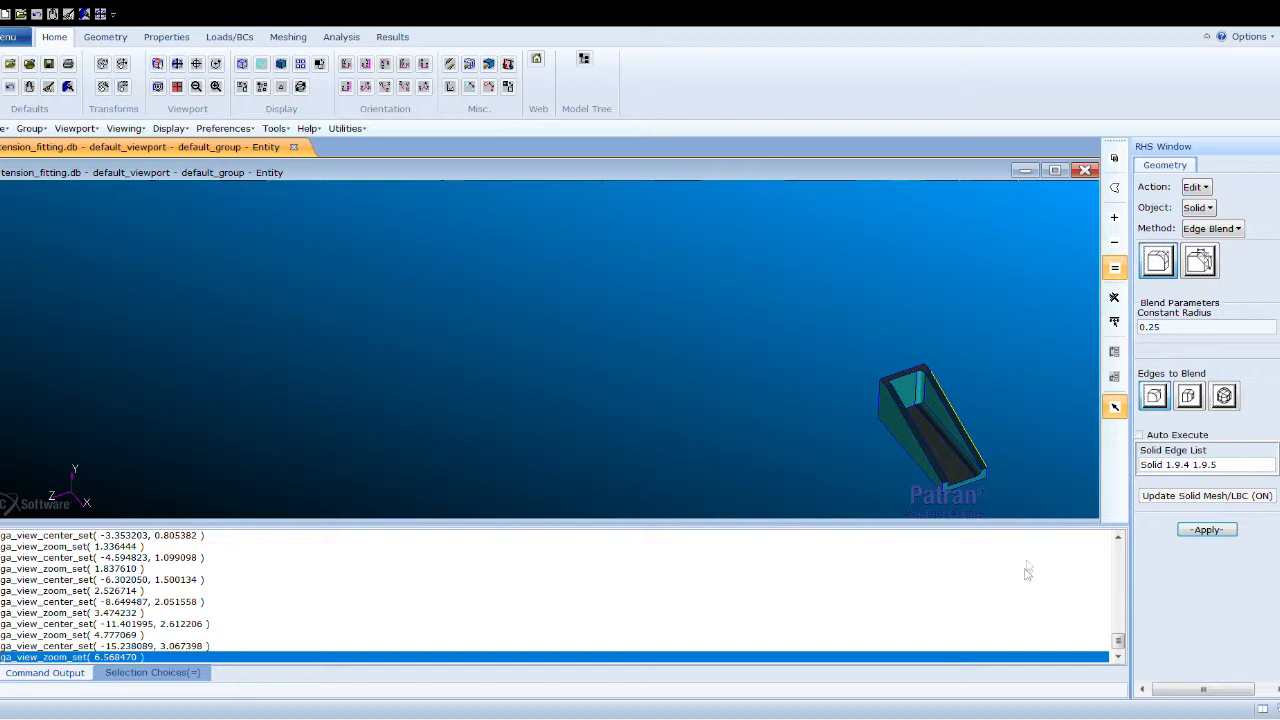
scroll(997, 411, up, 4)
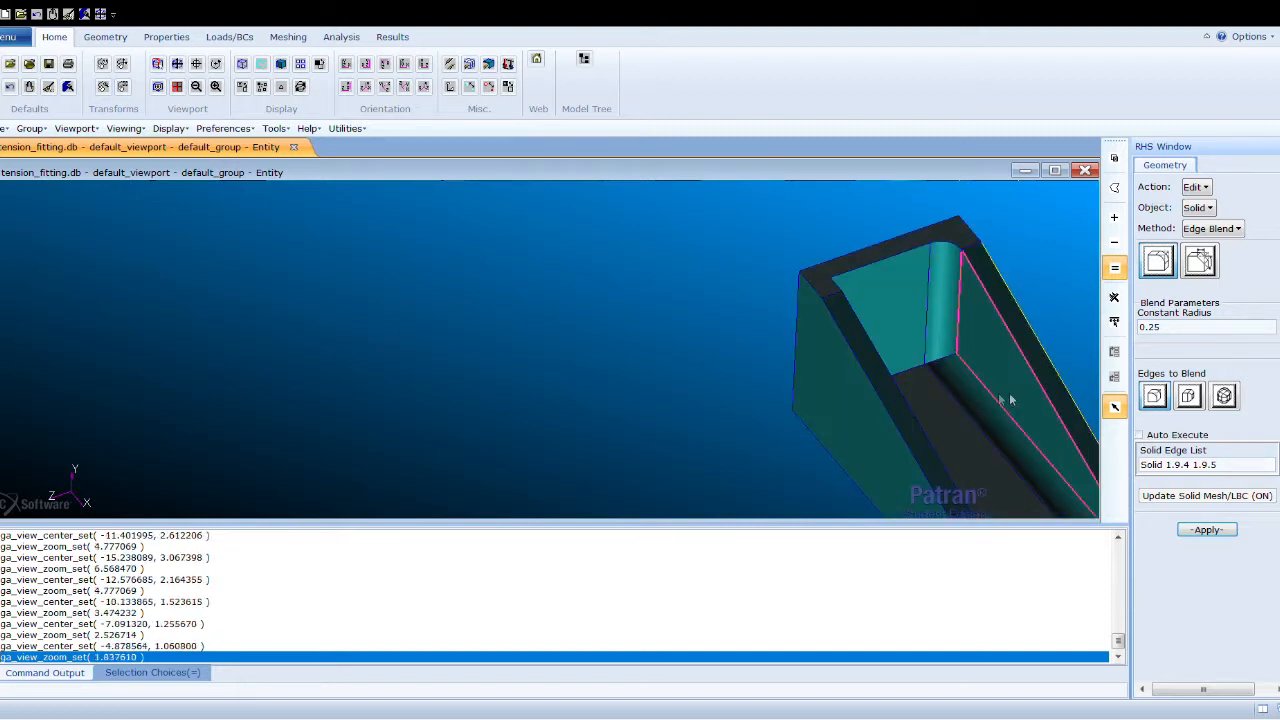
middle_drag(987, 386, 978, 382)
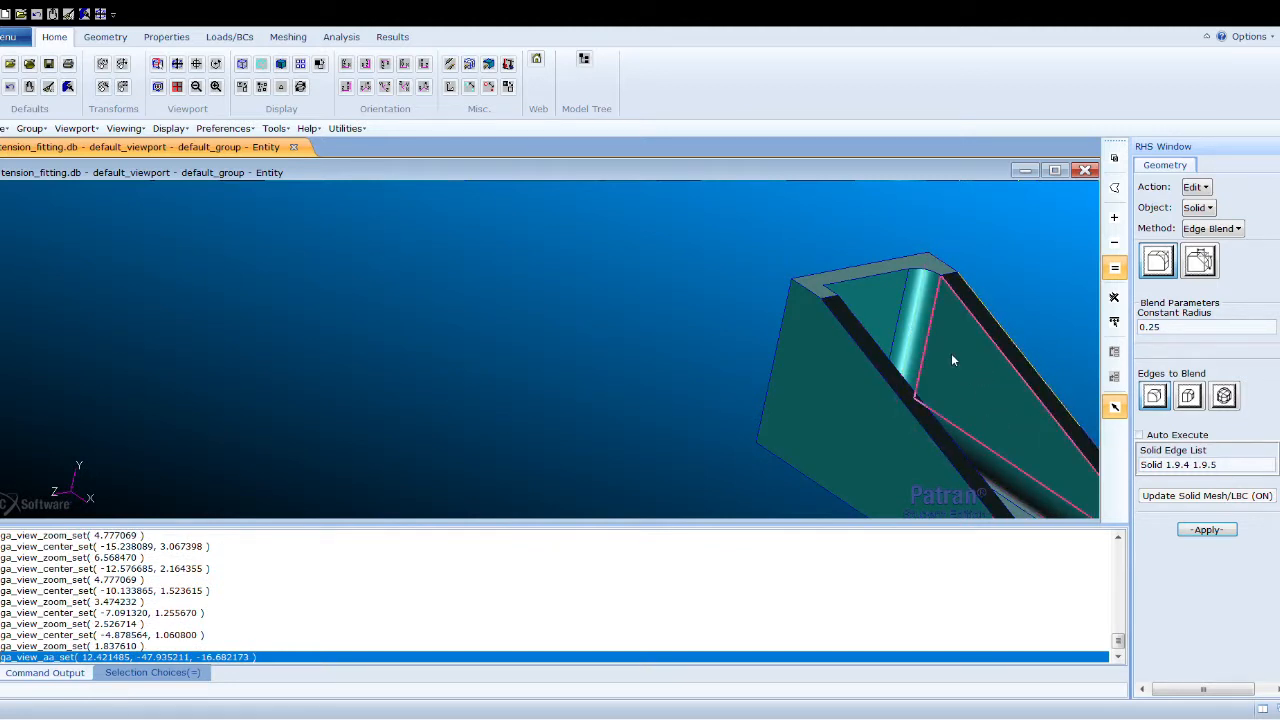
scroll(951, 353, down, 2)
middle_drag(789, 446, 760, 452)
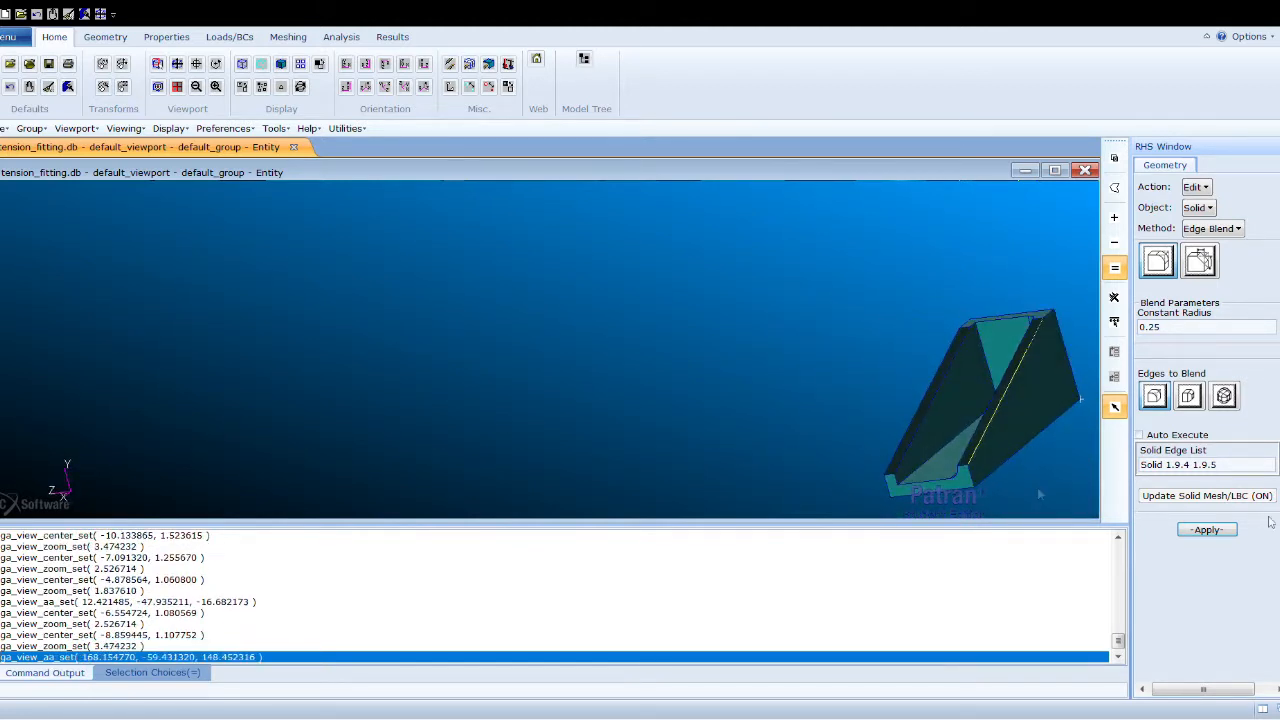
click(1236, 466)
key(BackSpace)
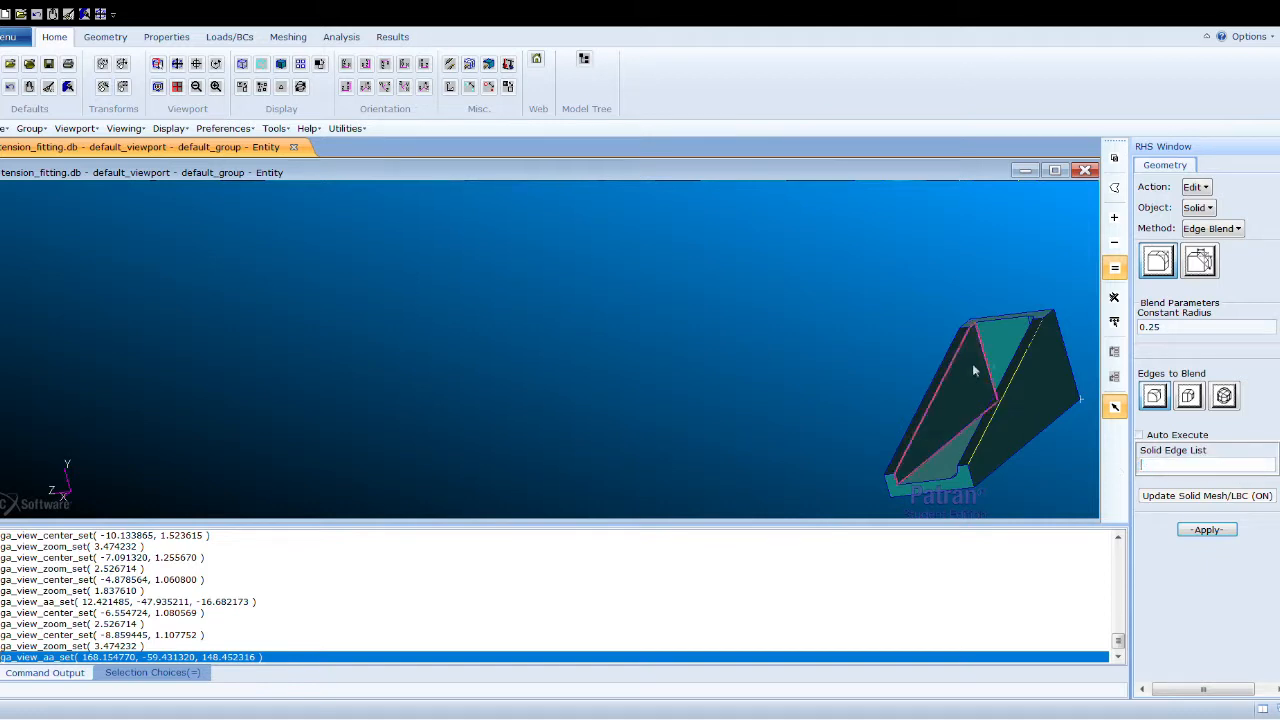
Blend the opposite side wall's inner edges along the back wall and the floor with the 0.25 constant radius
scroll(985, 367, up, 5)
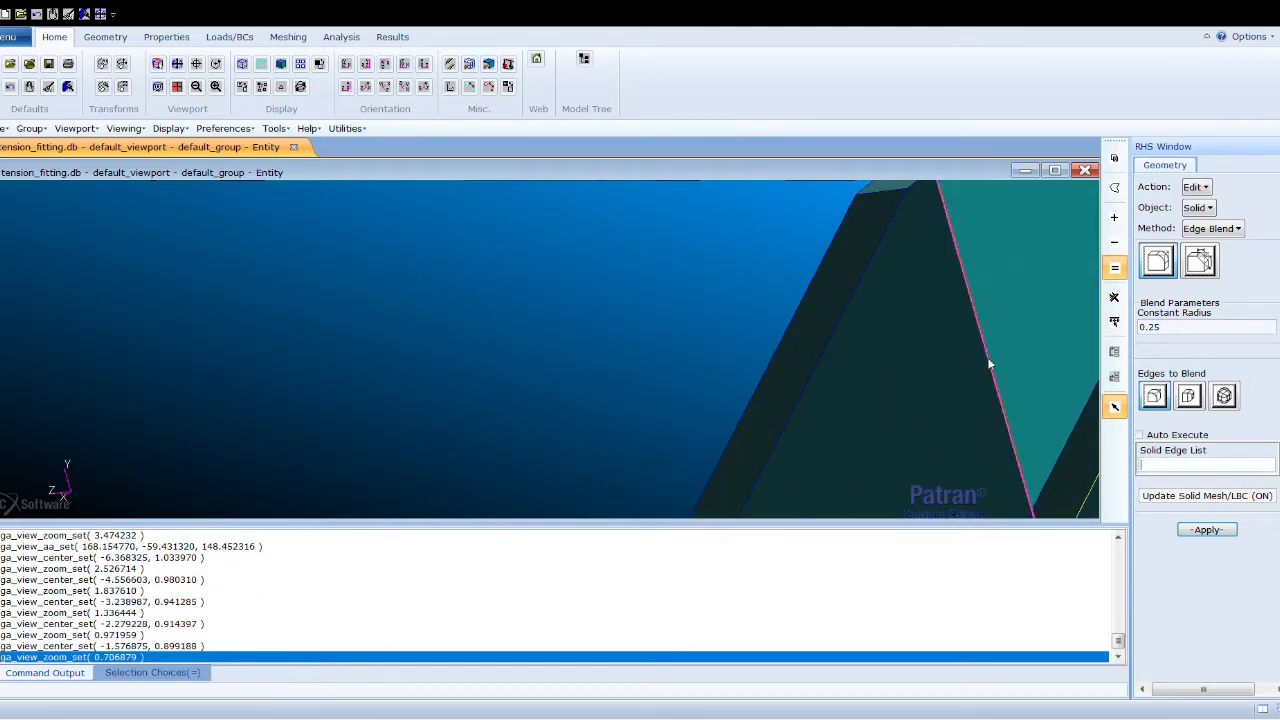
mouse_move(988, 362)
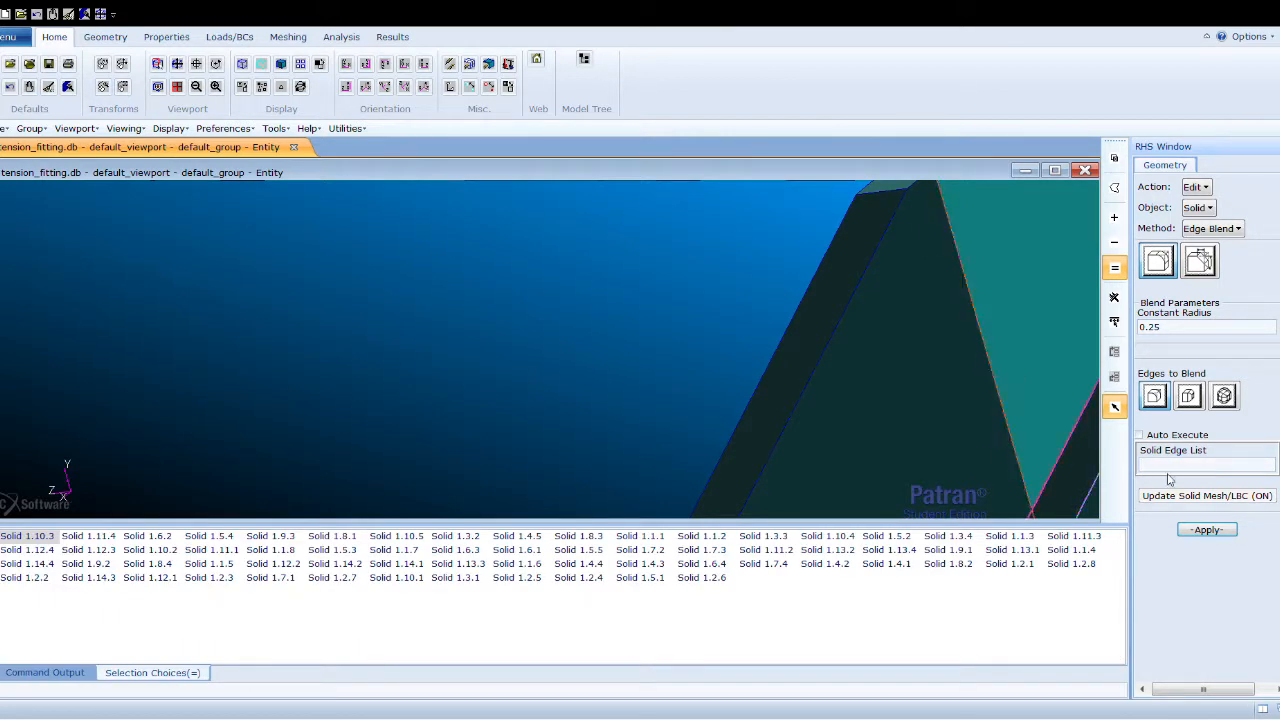
click(1007, 420)
scroll(1006, 420, down, 5)
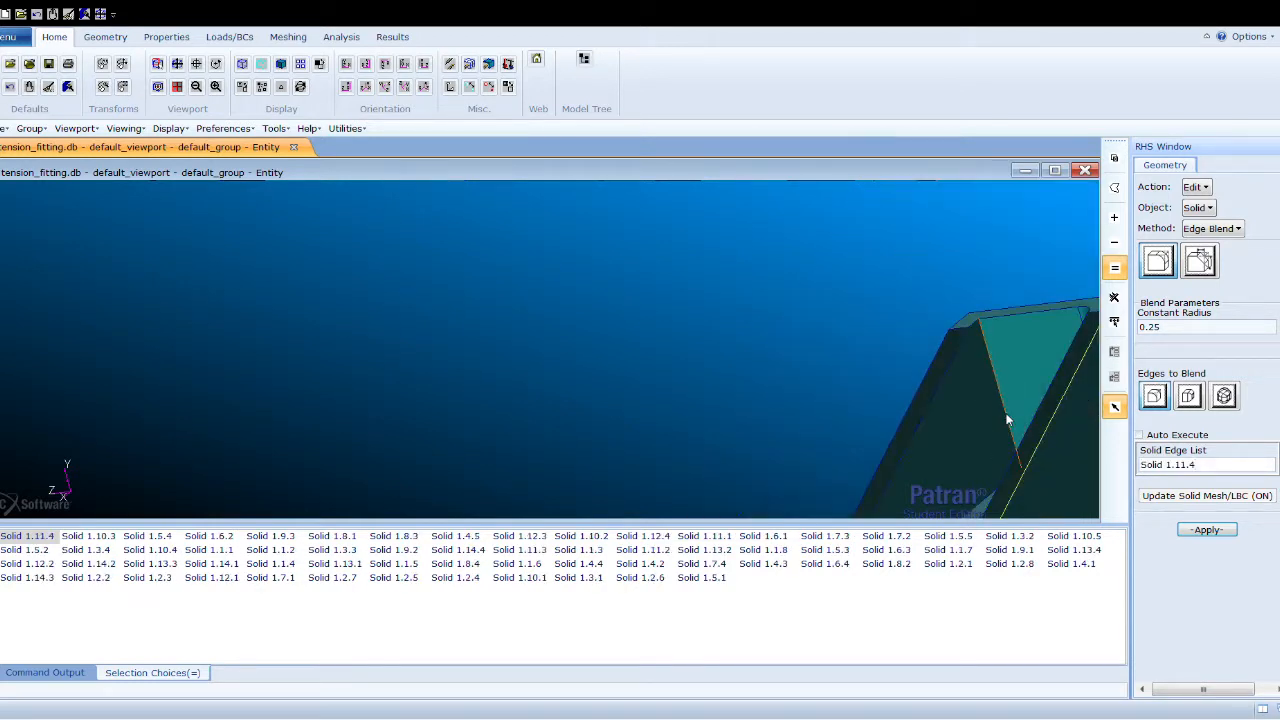
scroll(982, 478, up, 5)
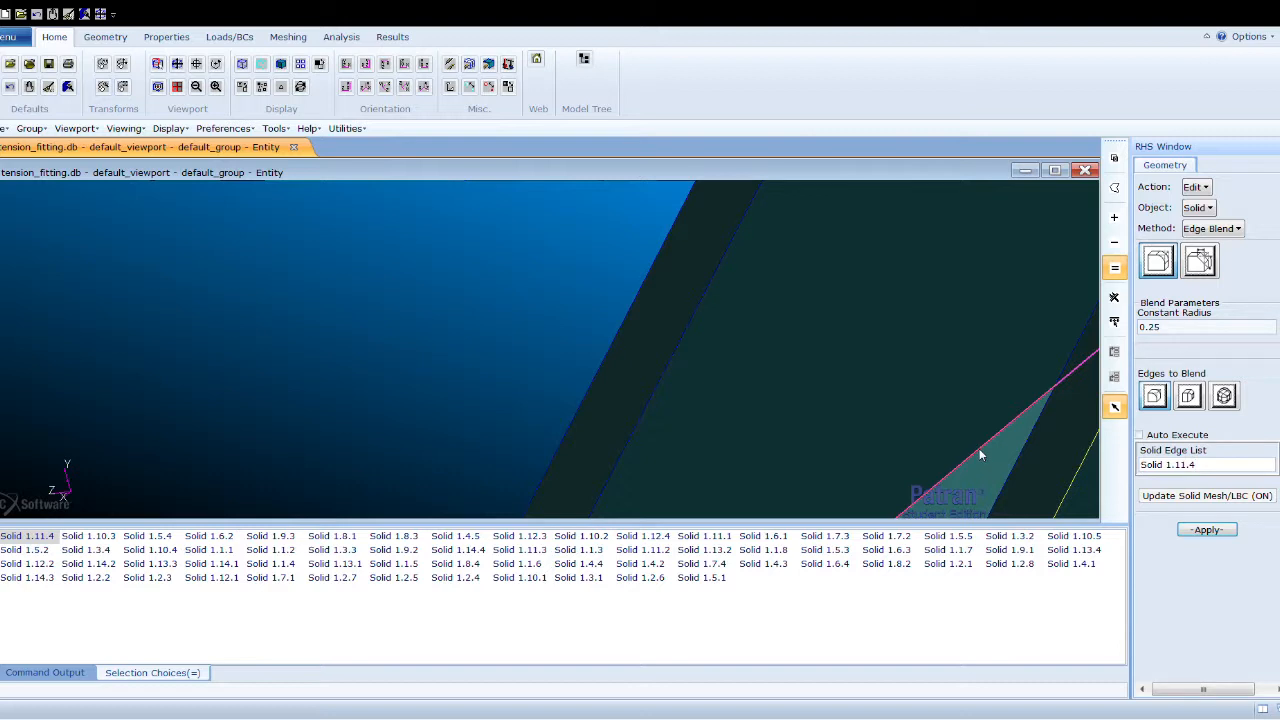
click(980, 455)
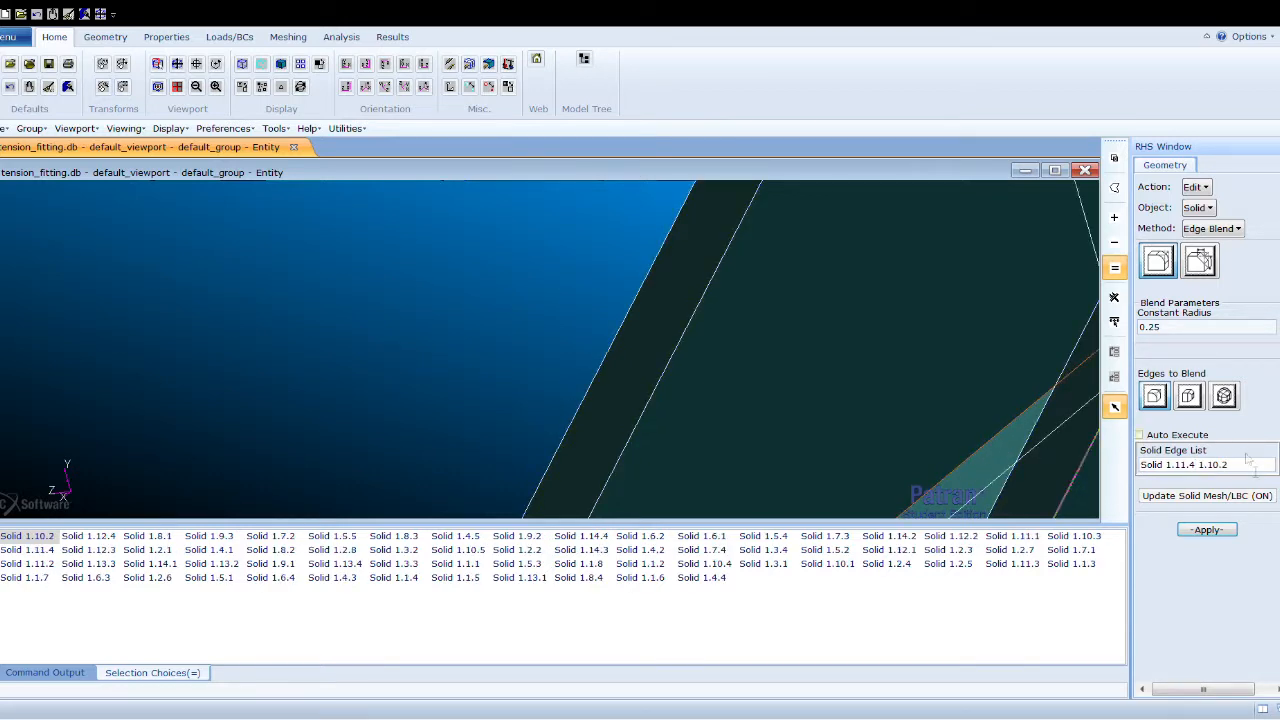
click(1206, 530)
Replace the edge list with the inner edge between the back wall and the floor and blend it with radius 0.25
scroll(836, 406, down, 8)
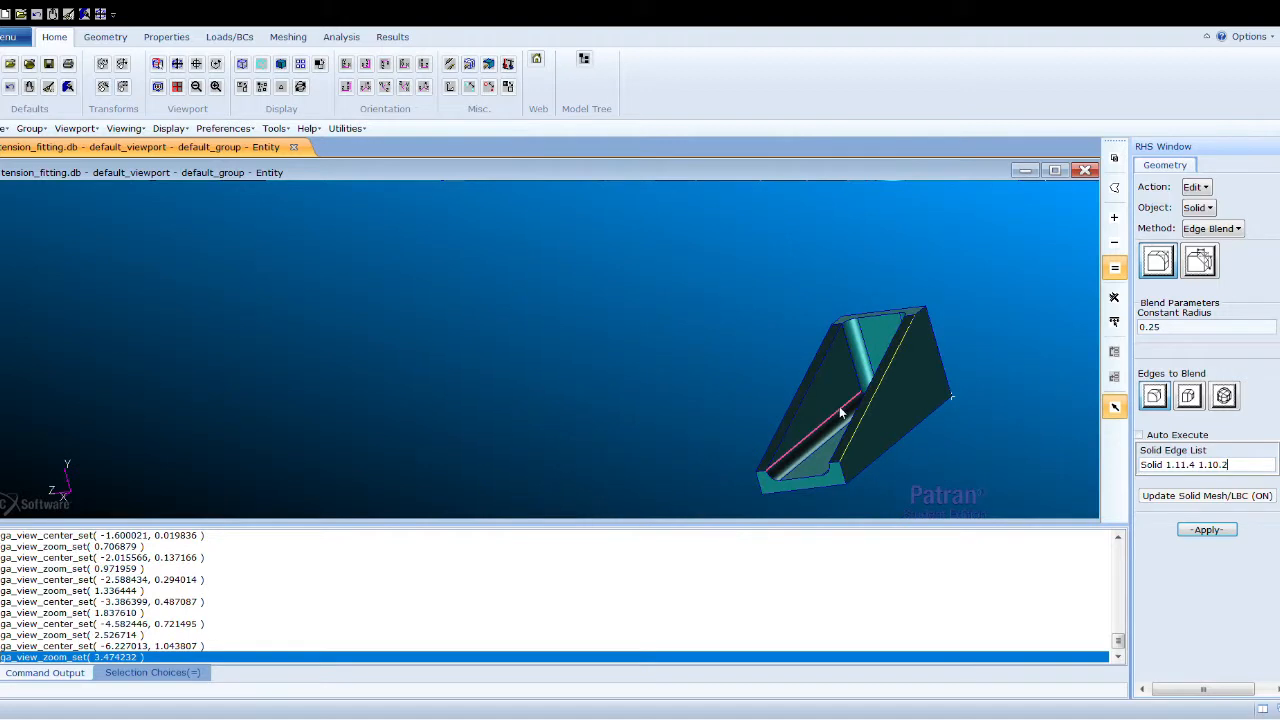
mouse_move(868, 420)
middle_down()
mouse_move(821, 416)
mouse_move(881, 413)
mouse_move(871, 420)
middle_up()
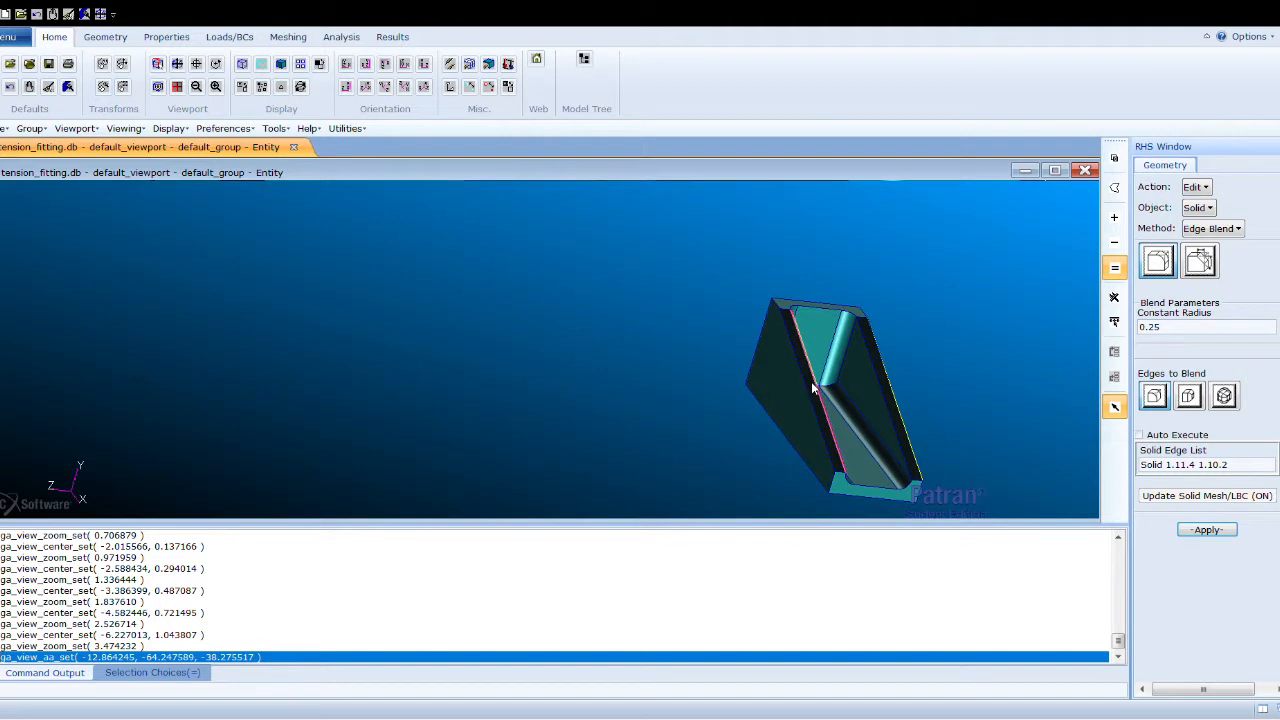
middle_drag(918, 434, 812, 427)
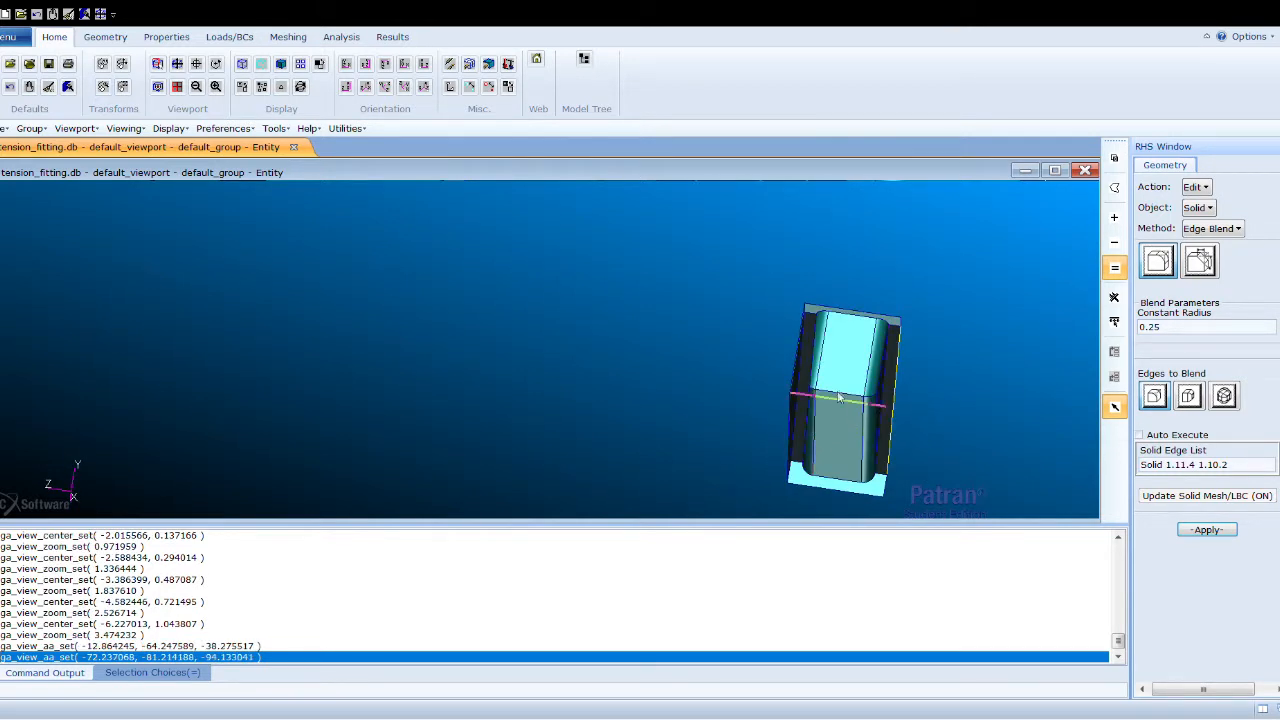
click(839, 389)
scroll(839, 389, up, 5)
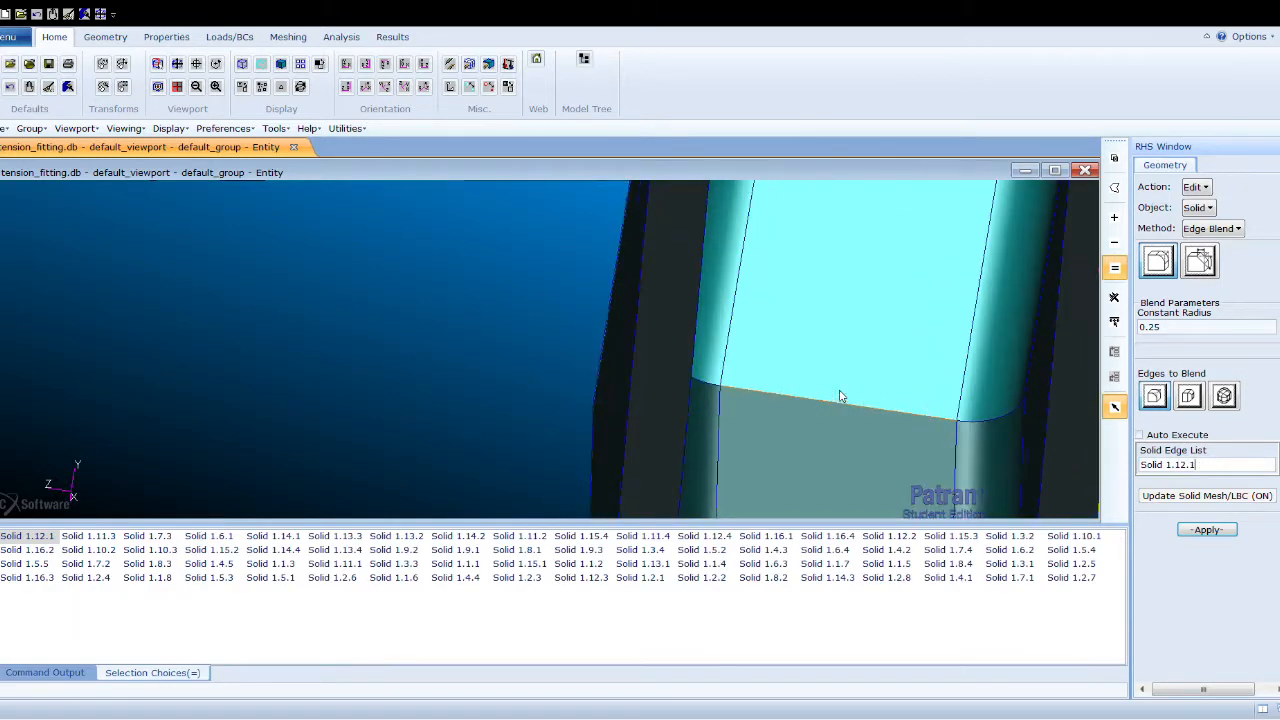
triple_click(1209, 469)
key(Delete)
scroll(816, 399, up, 3)
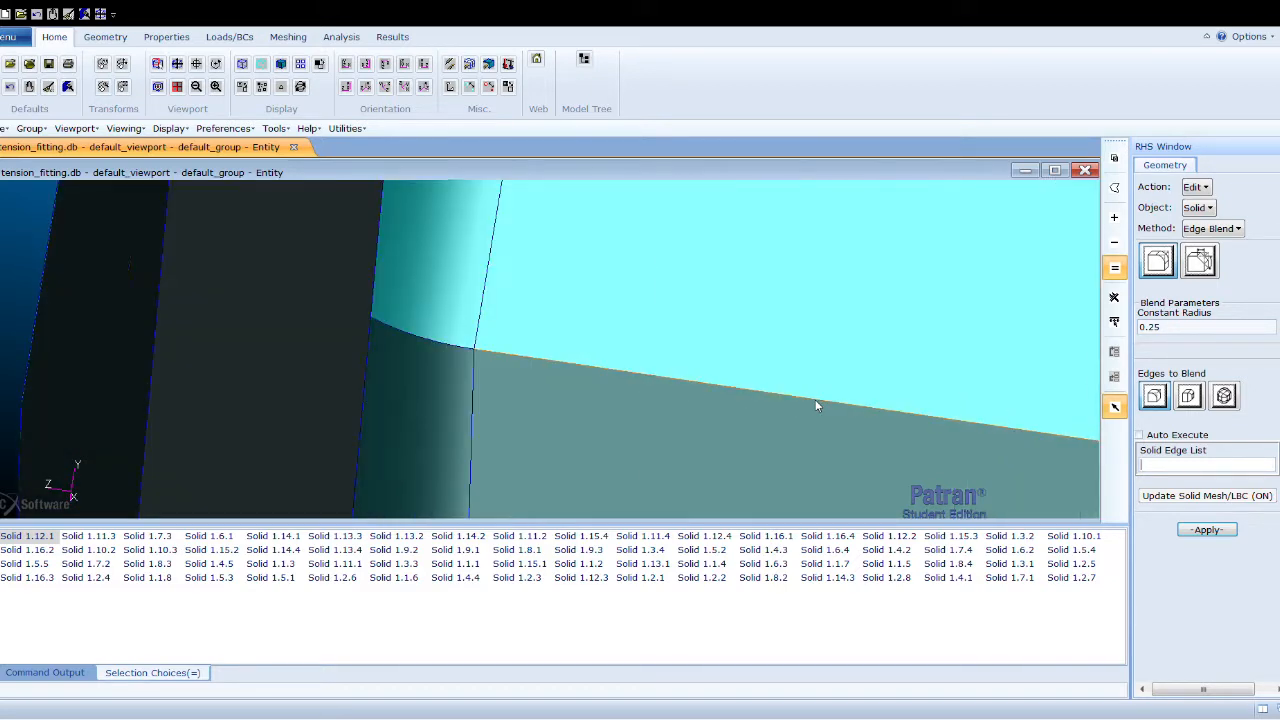
scroll(779, 391, down, 3)
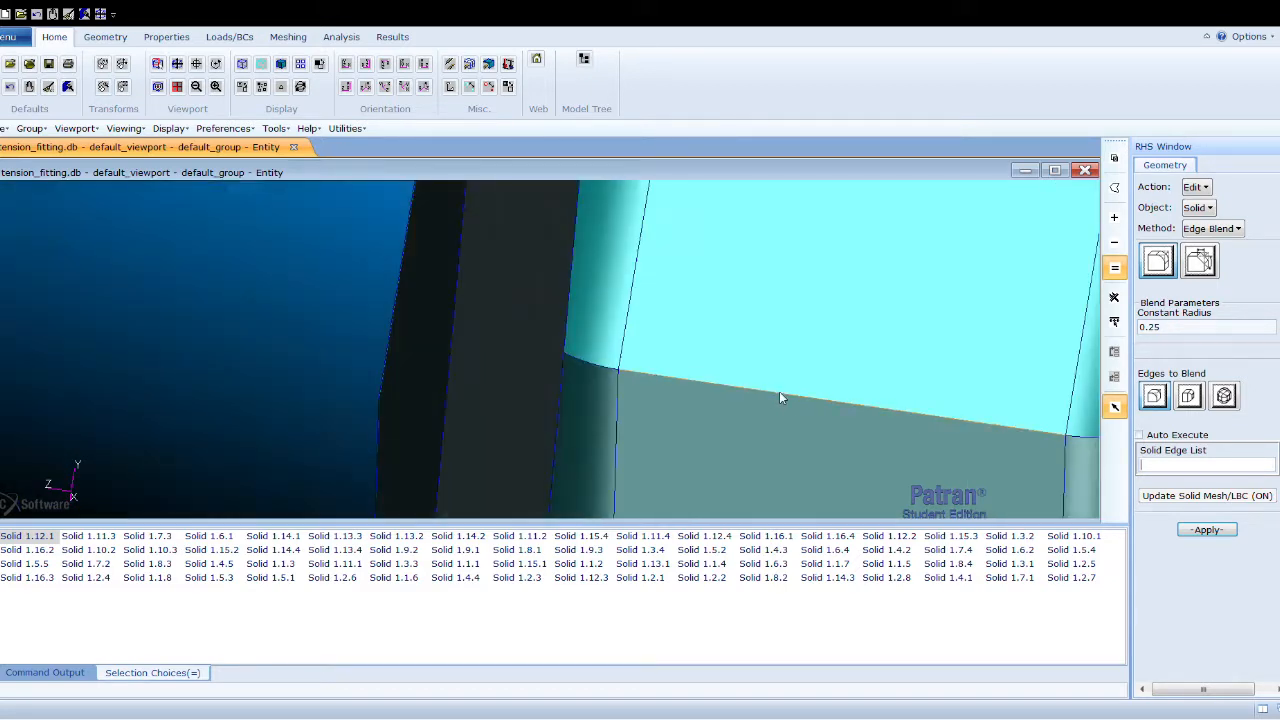
scroll(811, 399, down, 4)
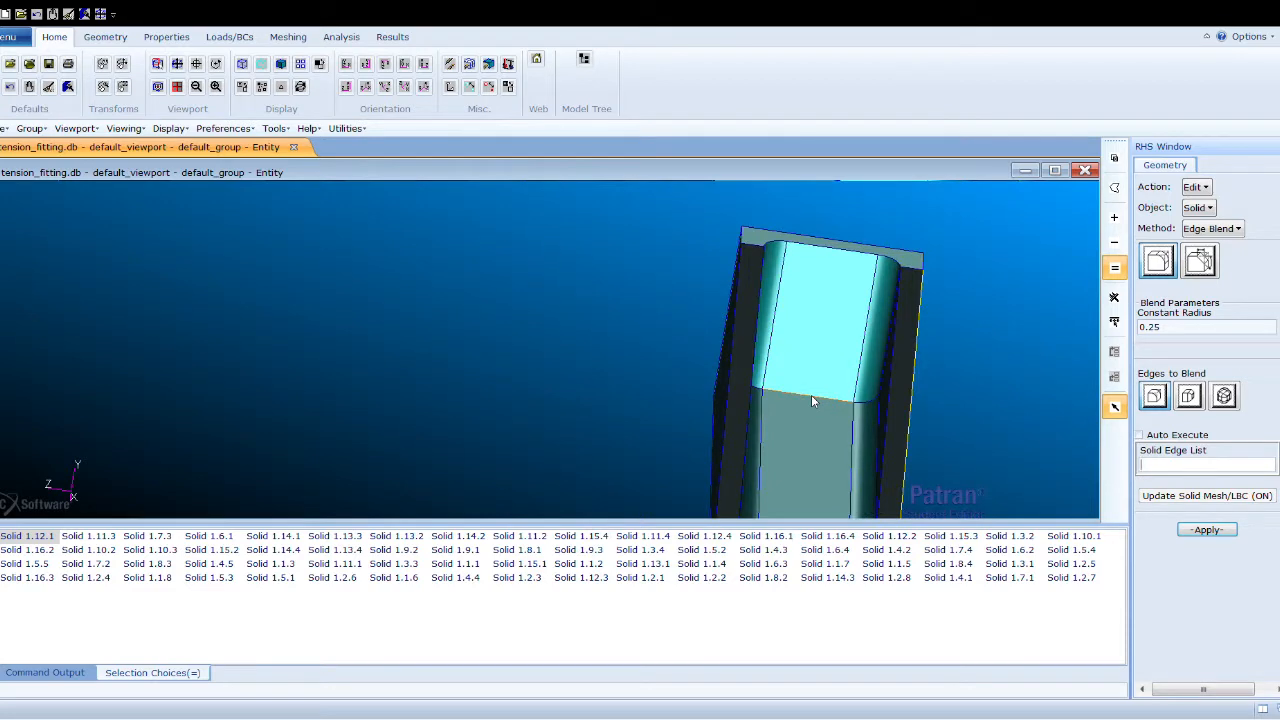
click(812, 396)
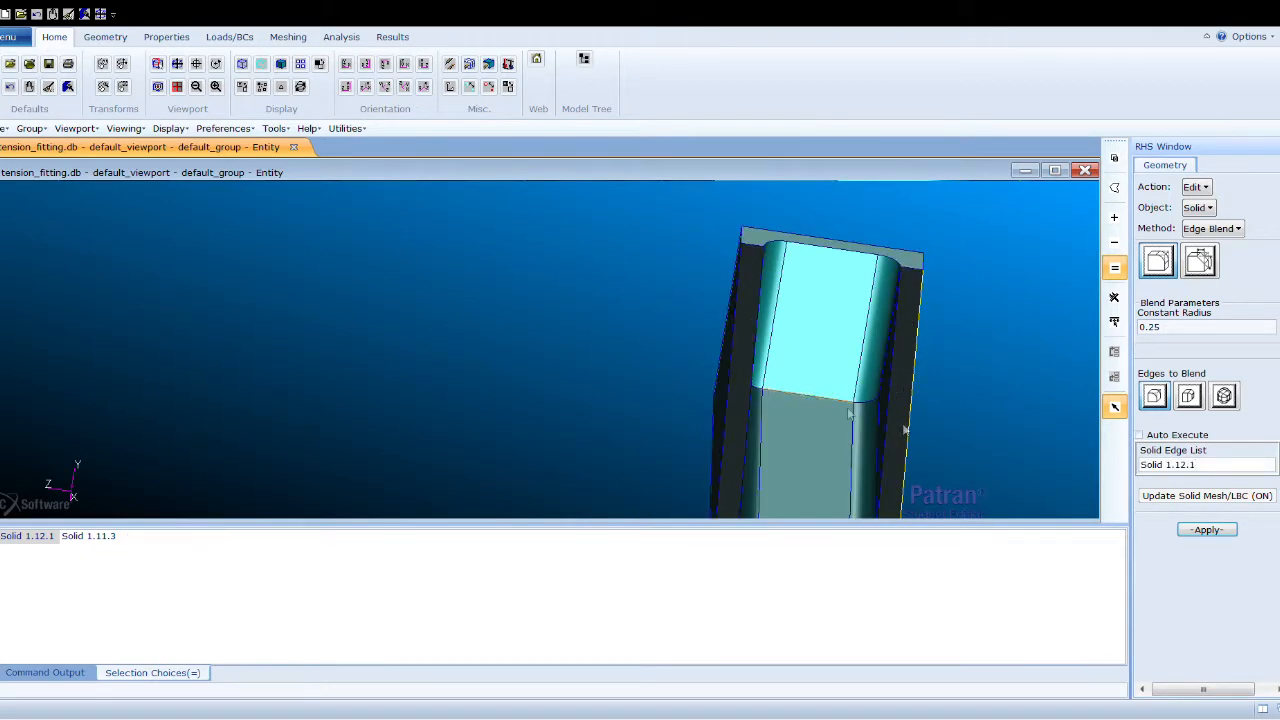
click(1208, 529)
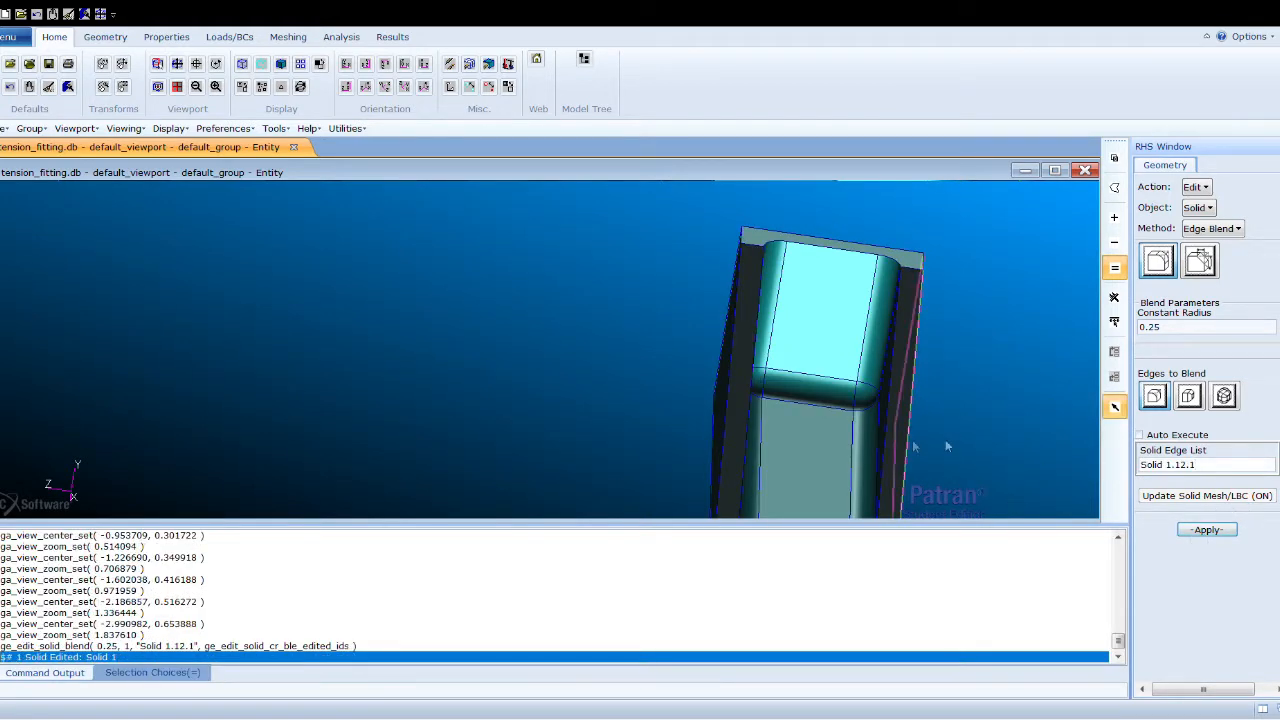
Switch the geometry operation to creating a solid with the Primitive method
scroll(1012, 443, down, 2)
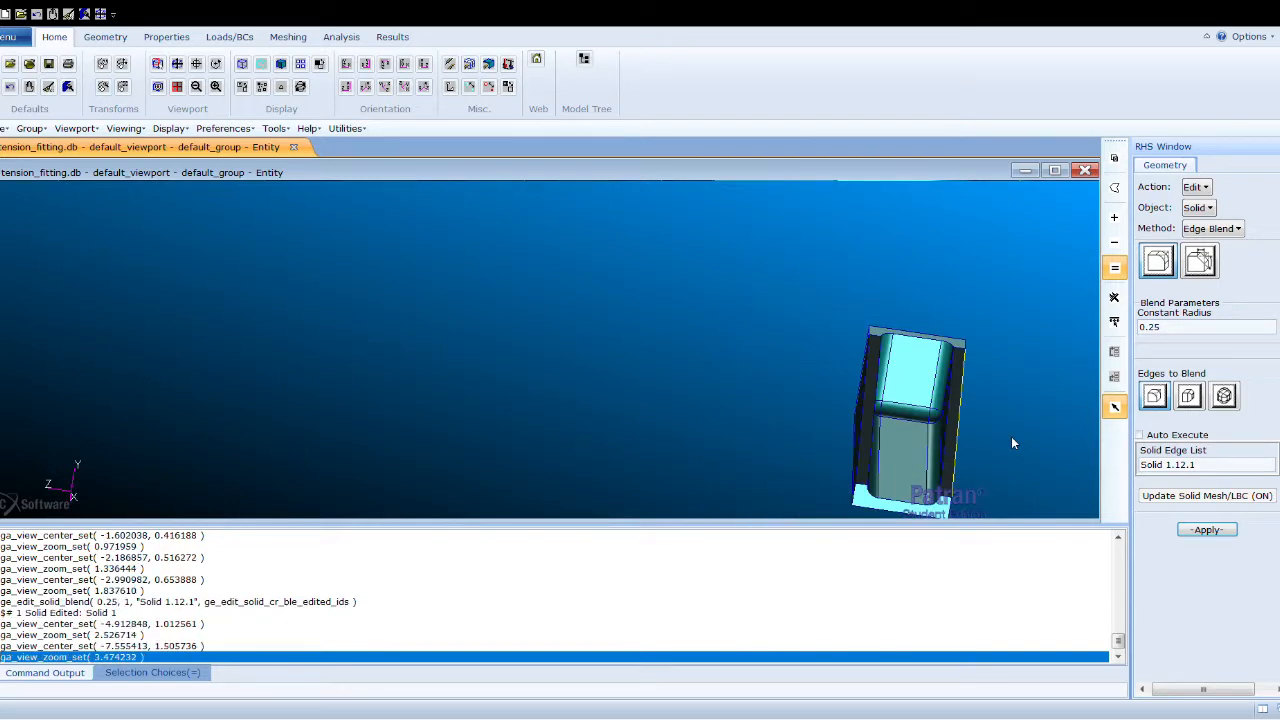
mouse_move(996, 446)
middle_down()
mouse_move(975, 443)
mouse_move(1005, 449)
mouse_move(1006, 427)
mouse_move(996, 433)
mouse_move(1030, 445)
mouse_move(990, 452)
middle_up()
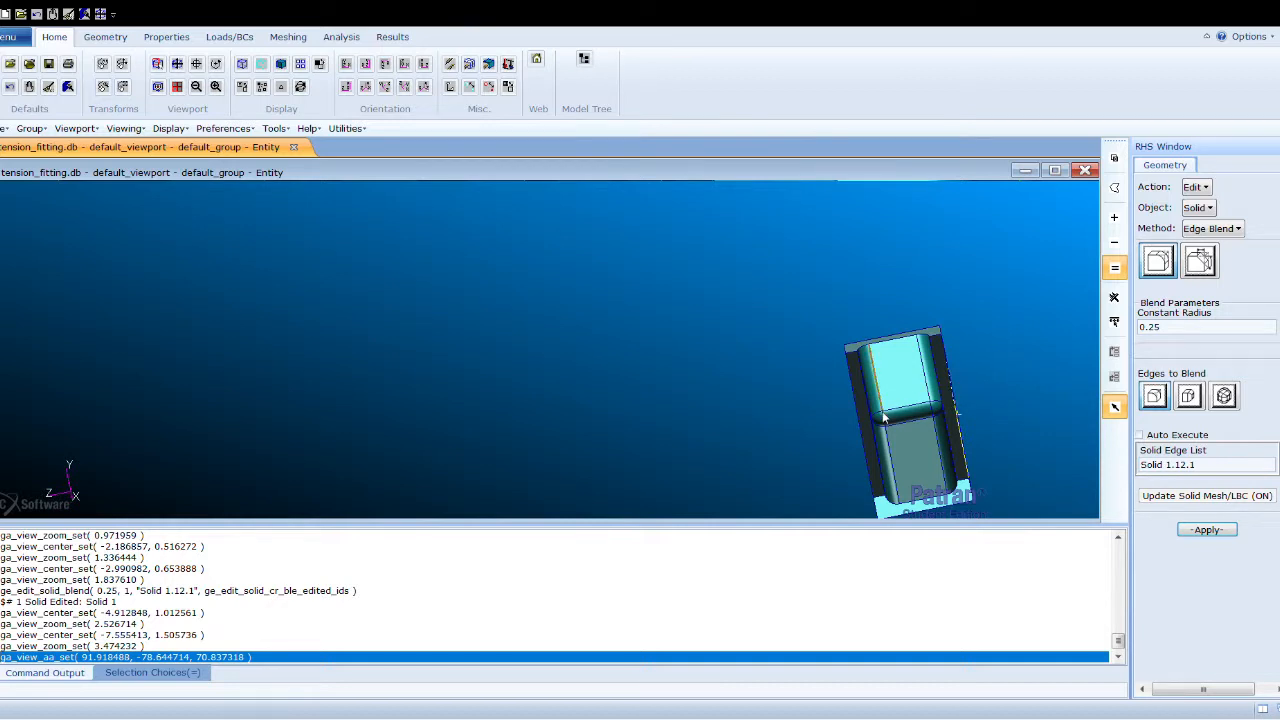
scroll(930, 410, down, 3)
scroll(915, 427, up, 4)
scroll(877, 420, up, 3)
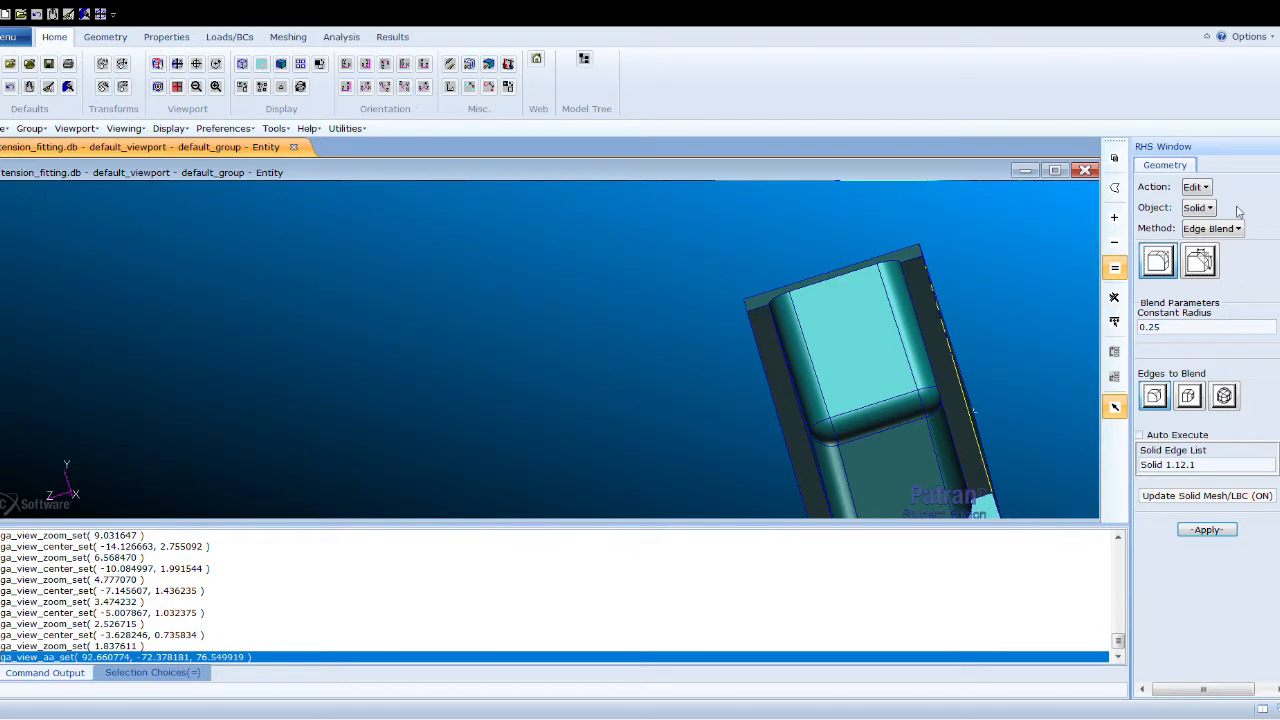
click(1199, 209)
click(1193, 212)
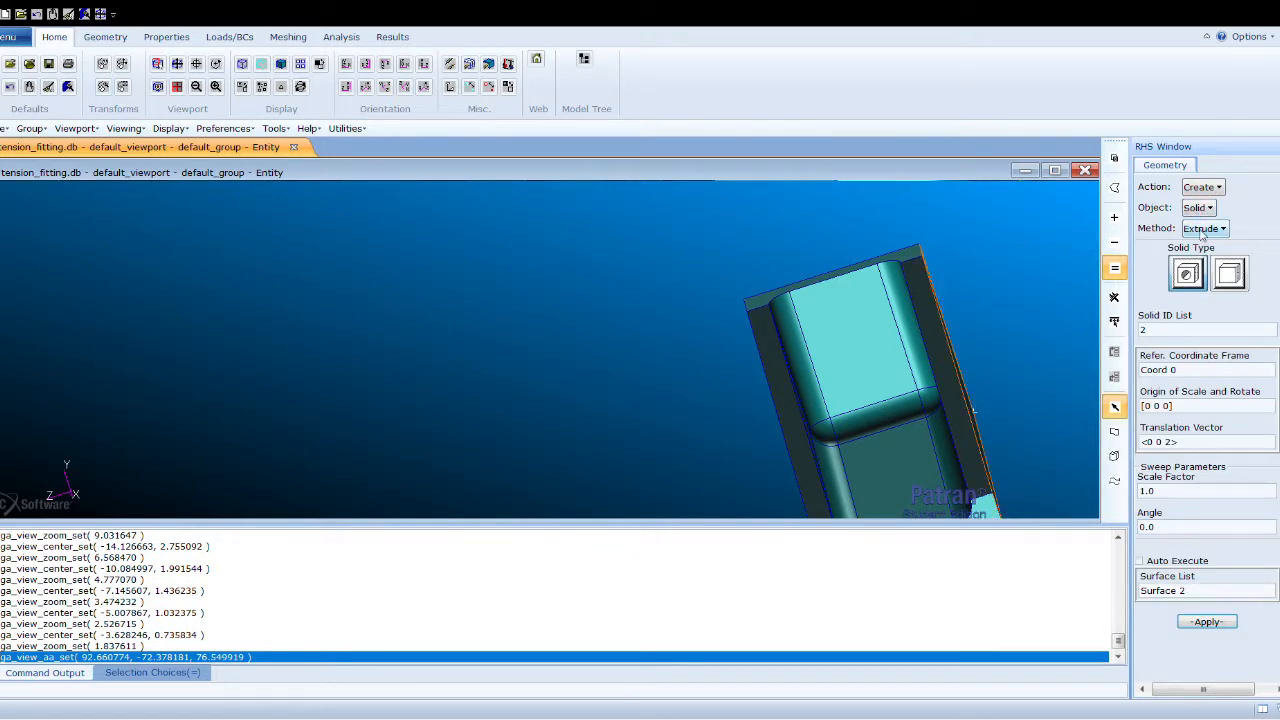
click(1239, 258)
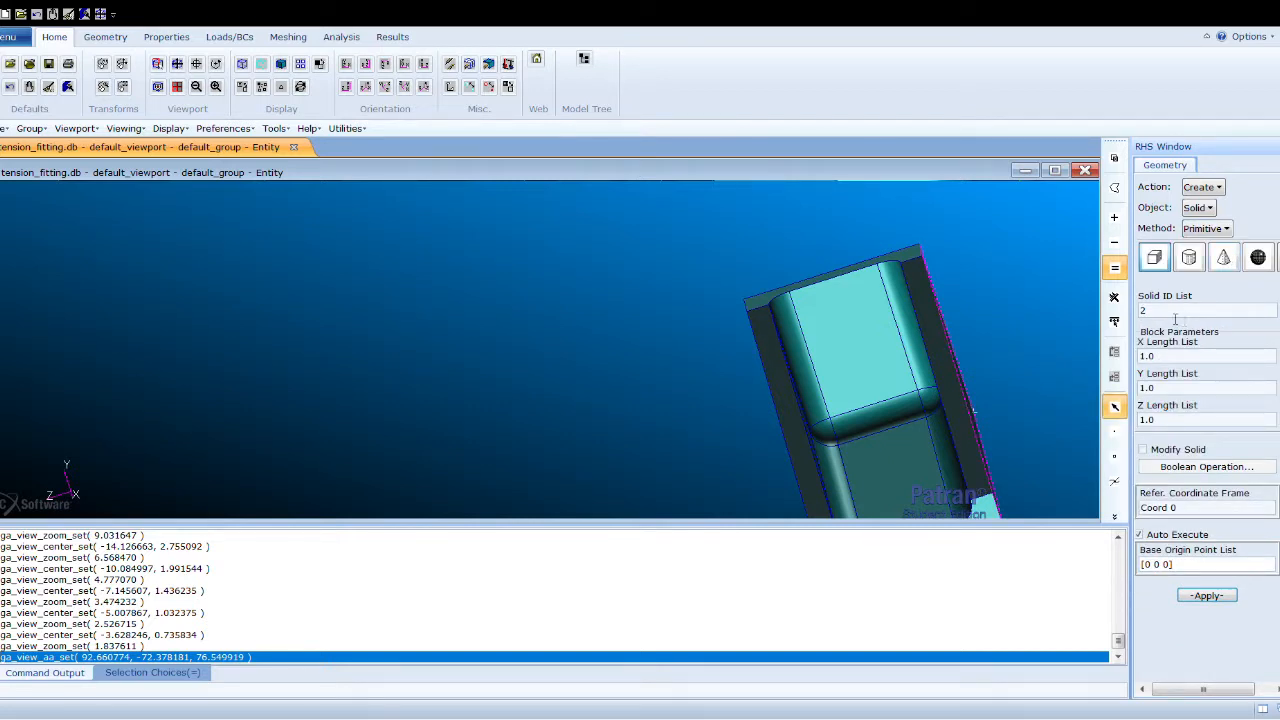
Set up a cylinder primitive with height 2.0 and radius .25, with automatic execution off
scroll(956, 427, down, 2)
scroll(956, 427, up, 4)
scroll(976, 426, down, 1)
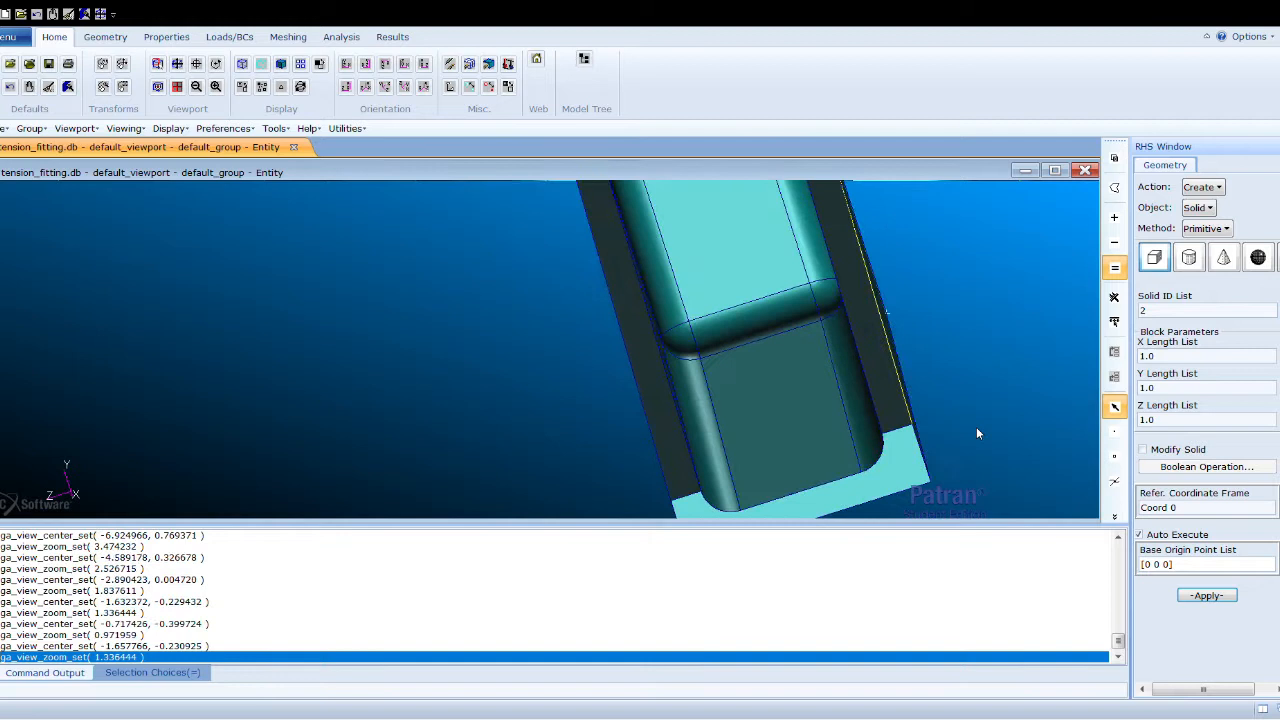
scroll(976, 426, down, 1)
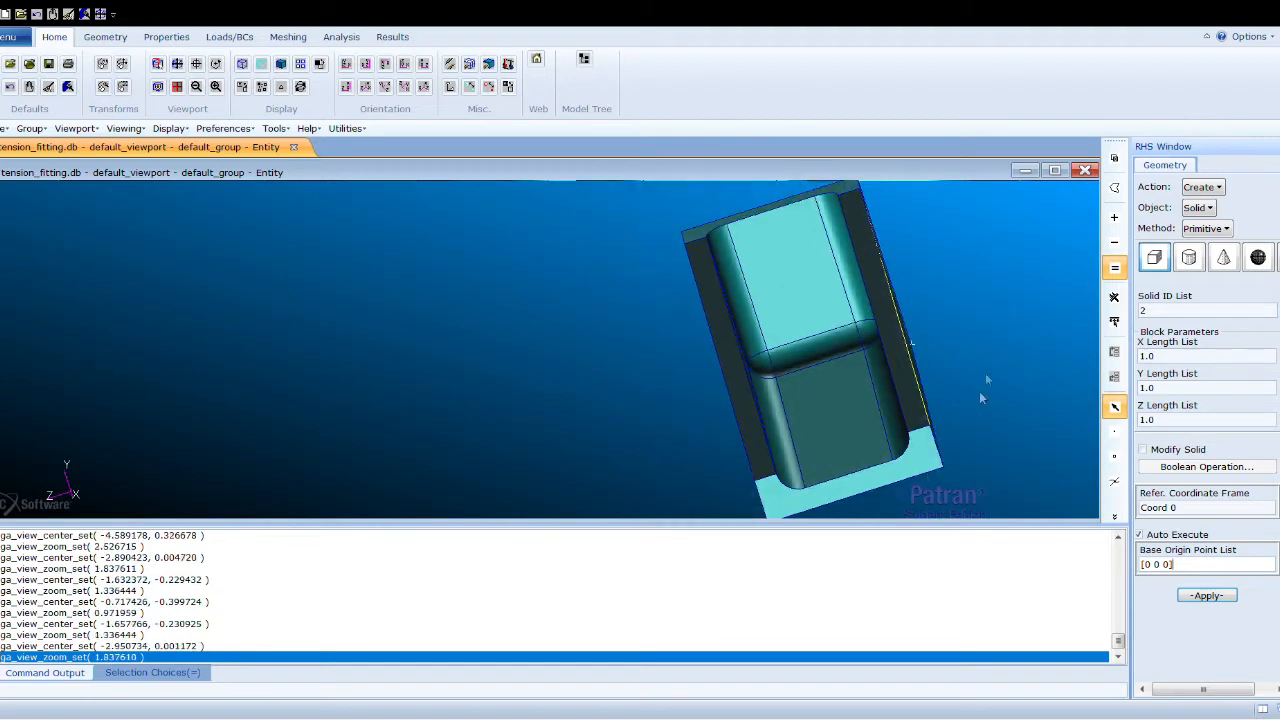
click(1189, 258)
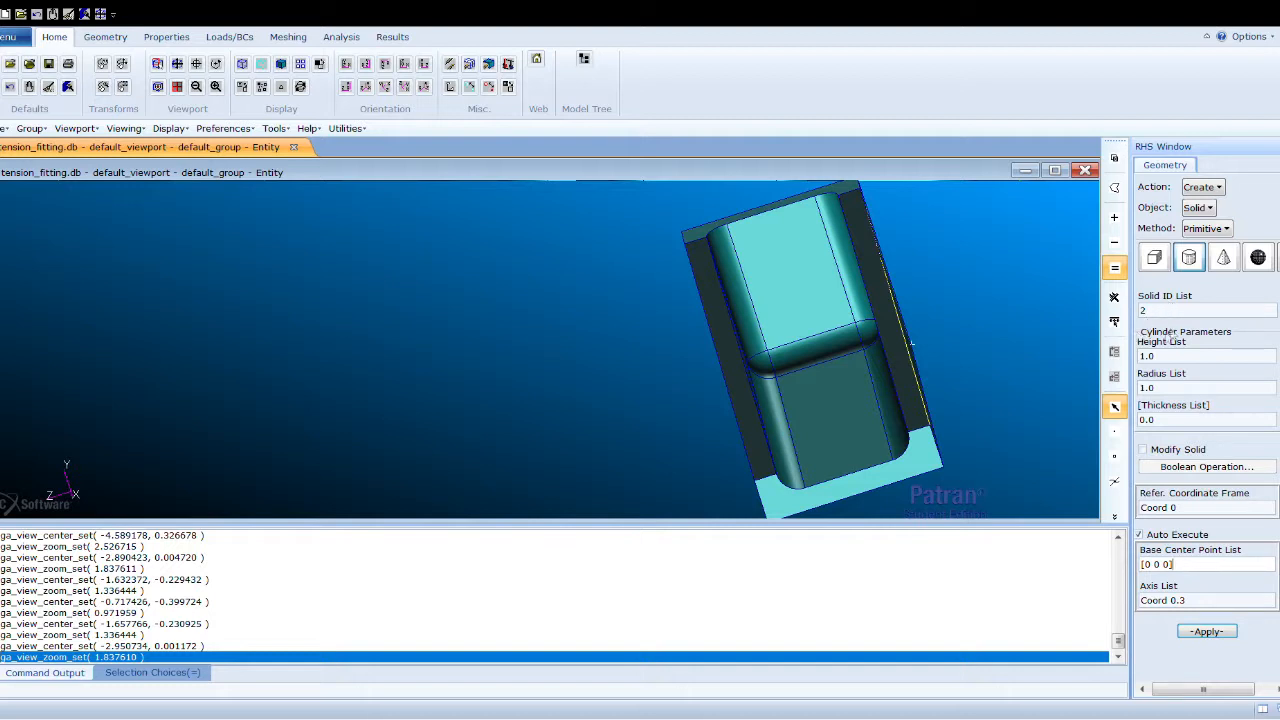
double_click(1165, 356)
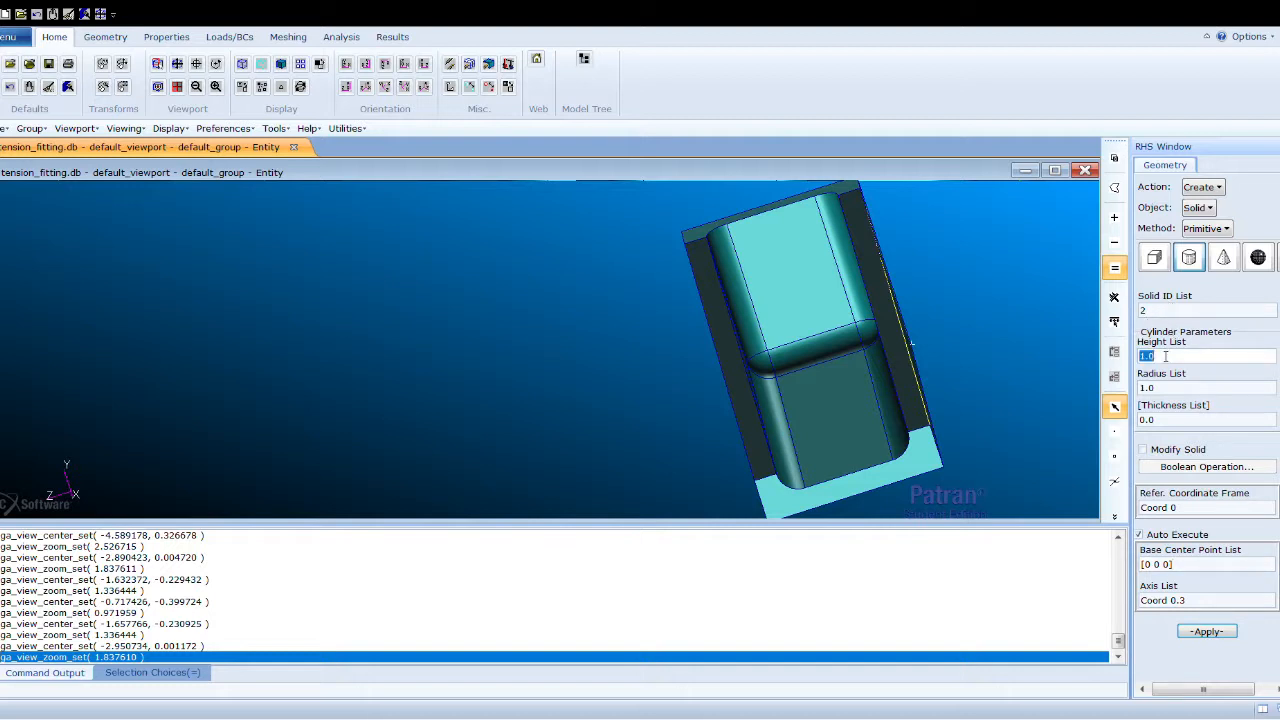
text(2)
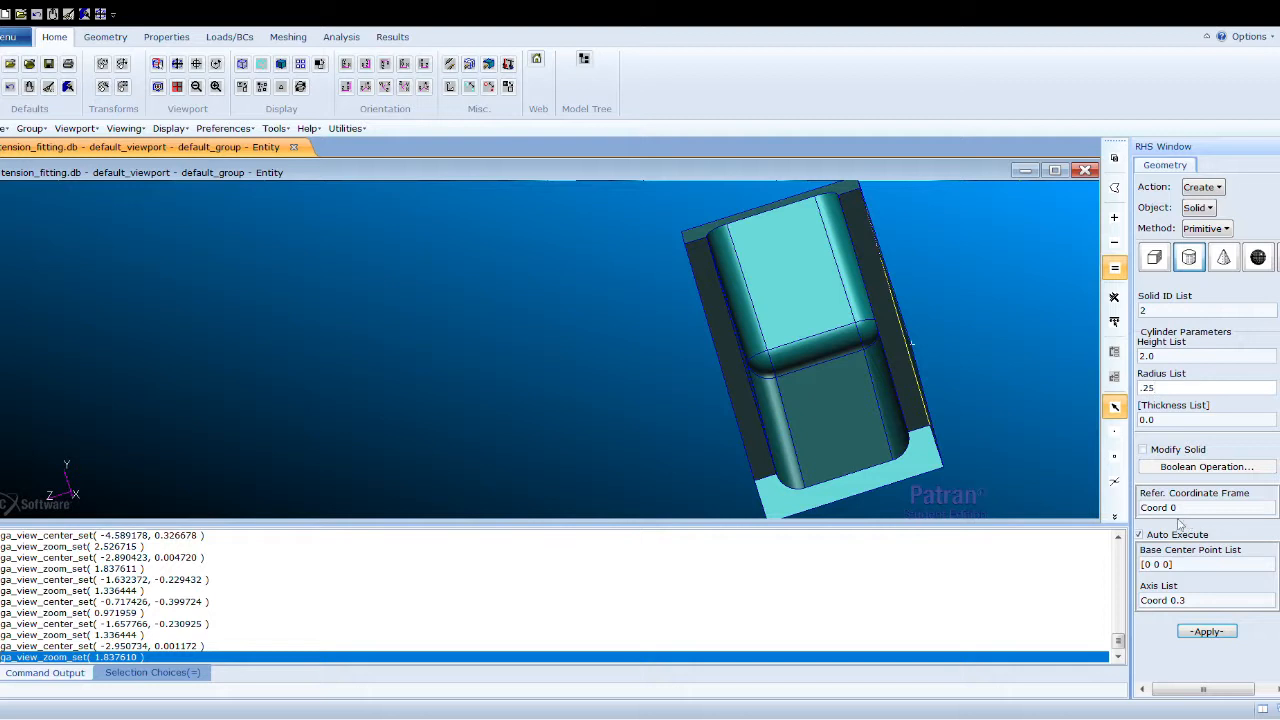
click(1141, 535)
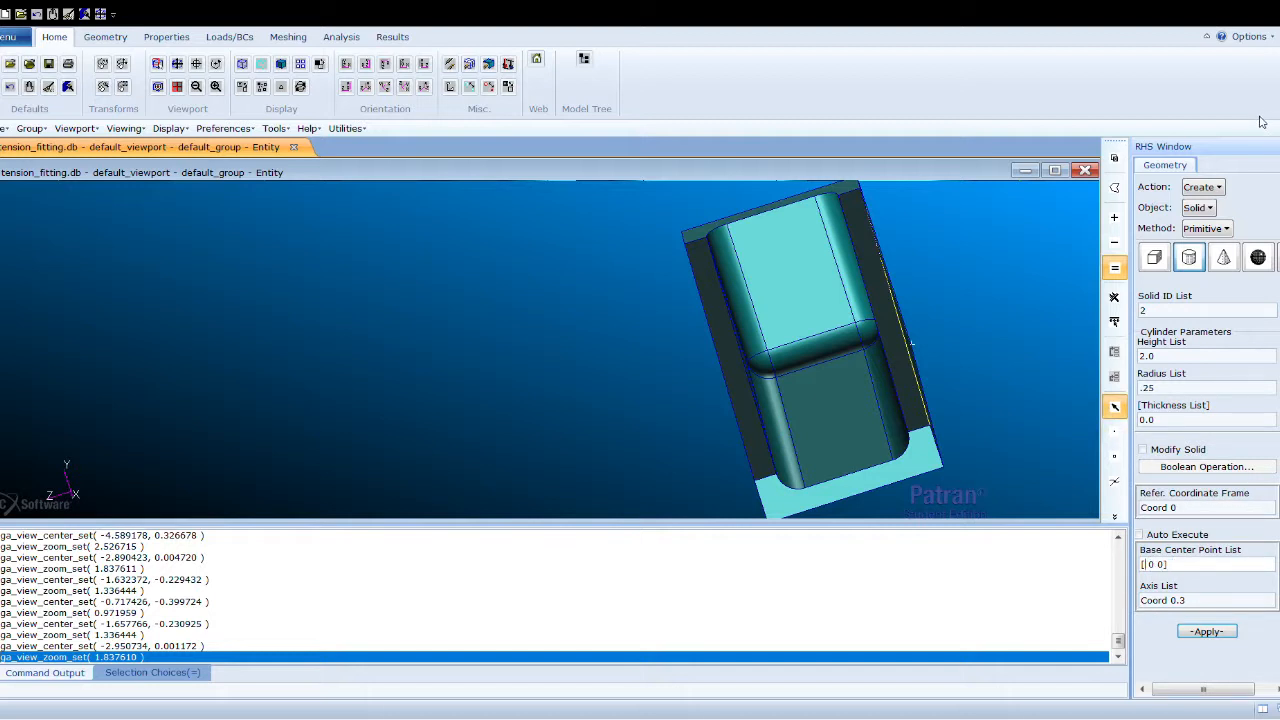
Create the cylinder through the back wall with base center point [-1 1.25 1] and axis Coord 0.1
text(1)
key(BackSpace)
text(1.25)
click(1201, 603)
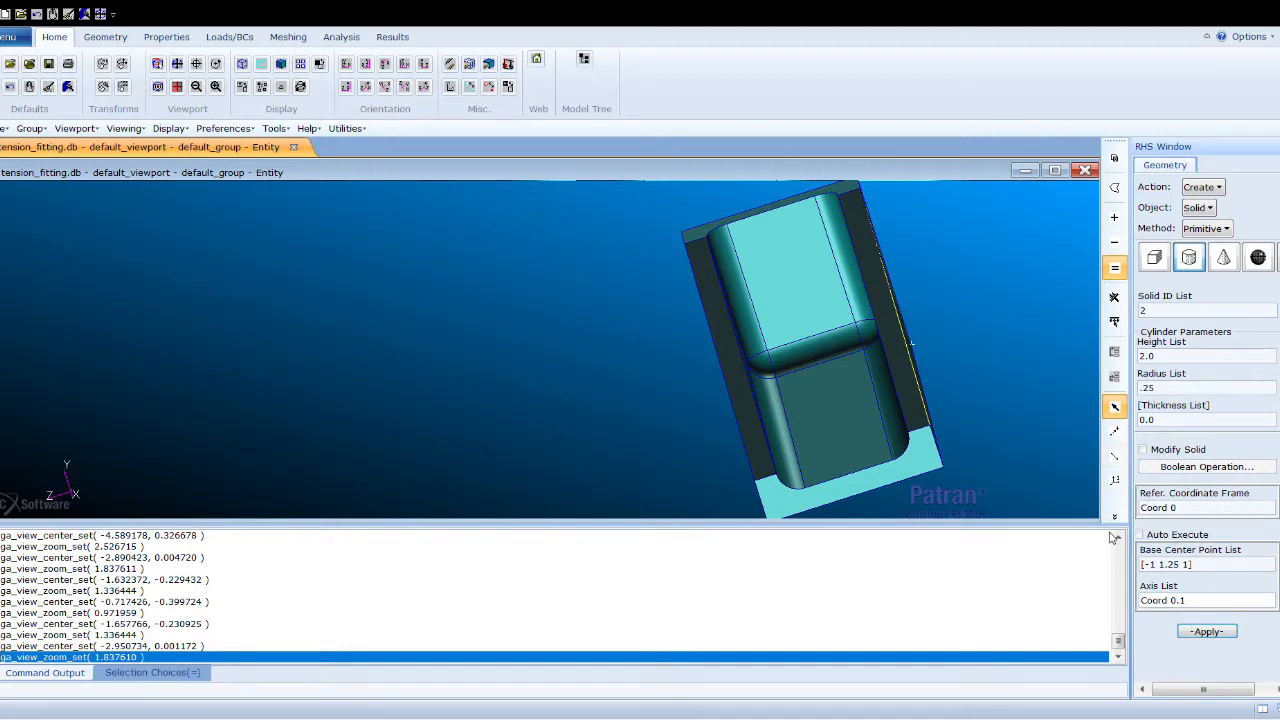
click(1207, 631)
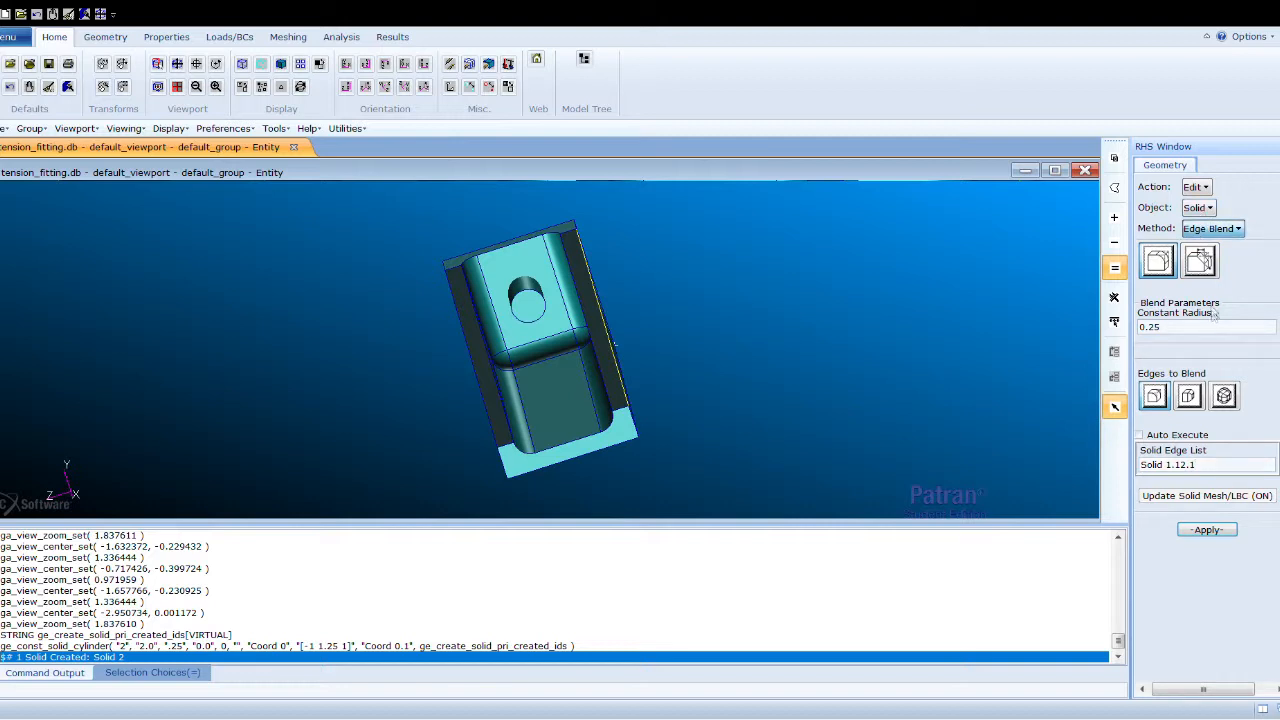
Subtract the cylinder (Solid 2) from the fitting body (Solid 1) with a Boolean edit to cut the bolt hole through the back wall
click(1205, 343)
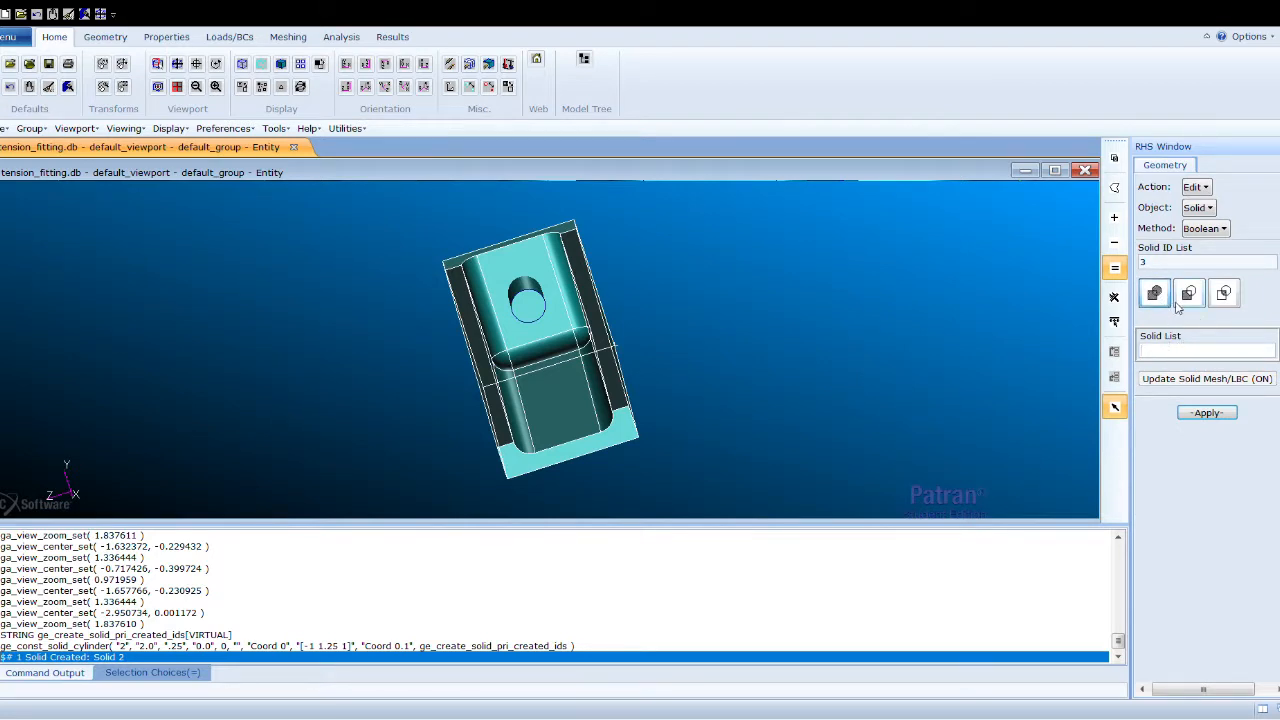
click(1180, 304)
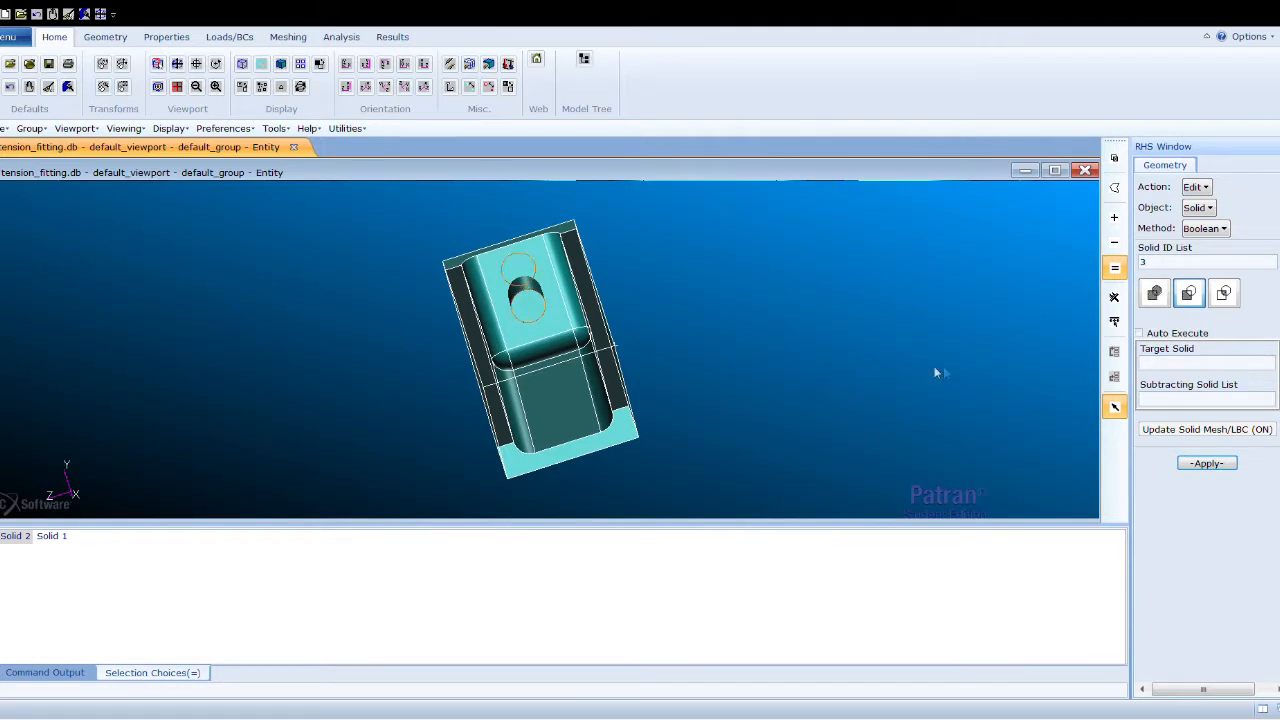
click(1163, 364)
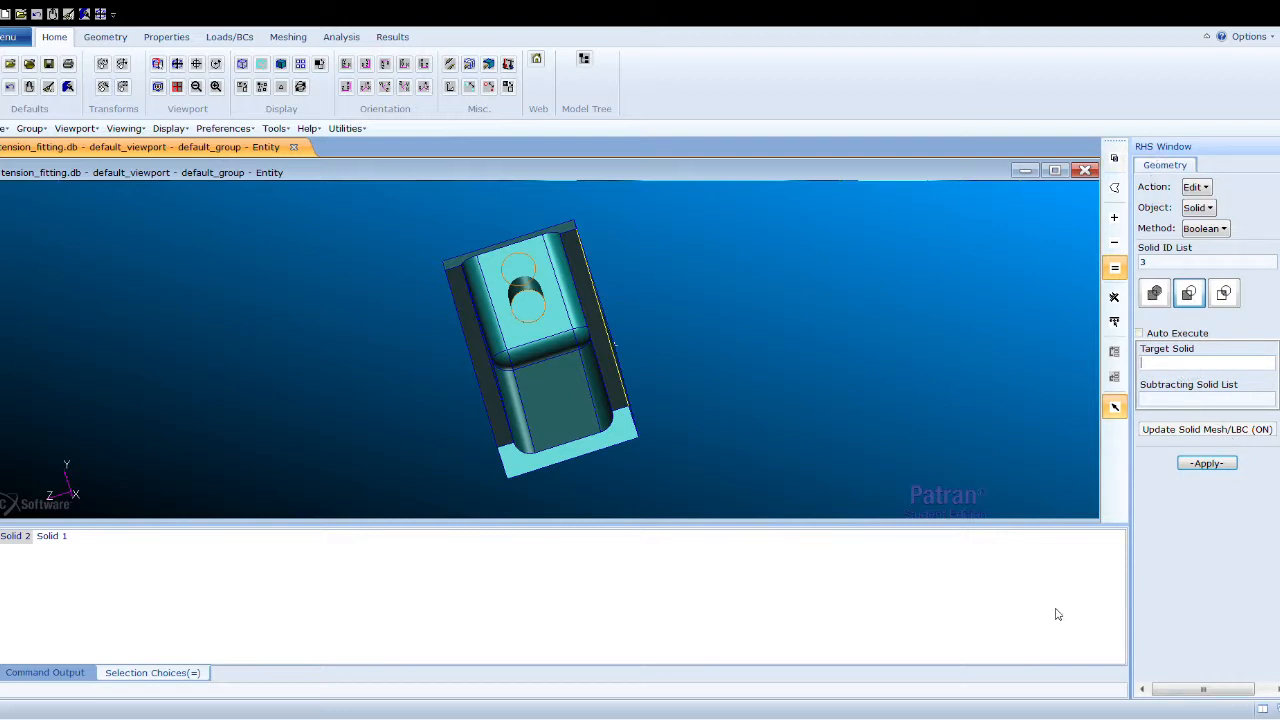
click(525, 311)
click(1187, 366)
key(BackSpace)
click(1165, 404)
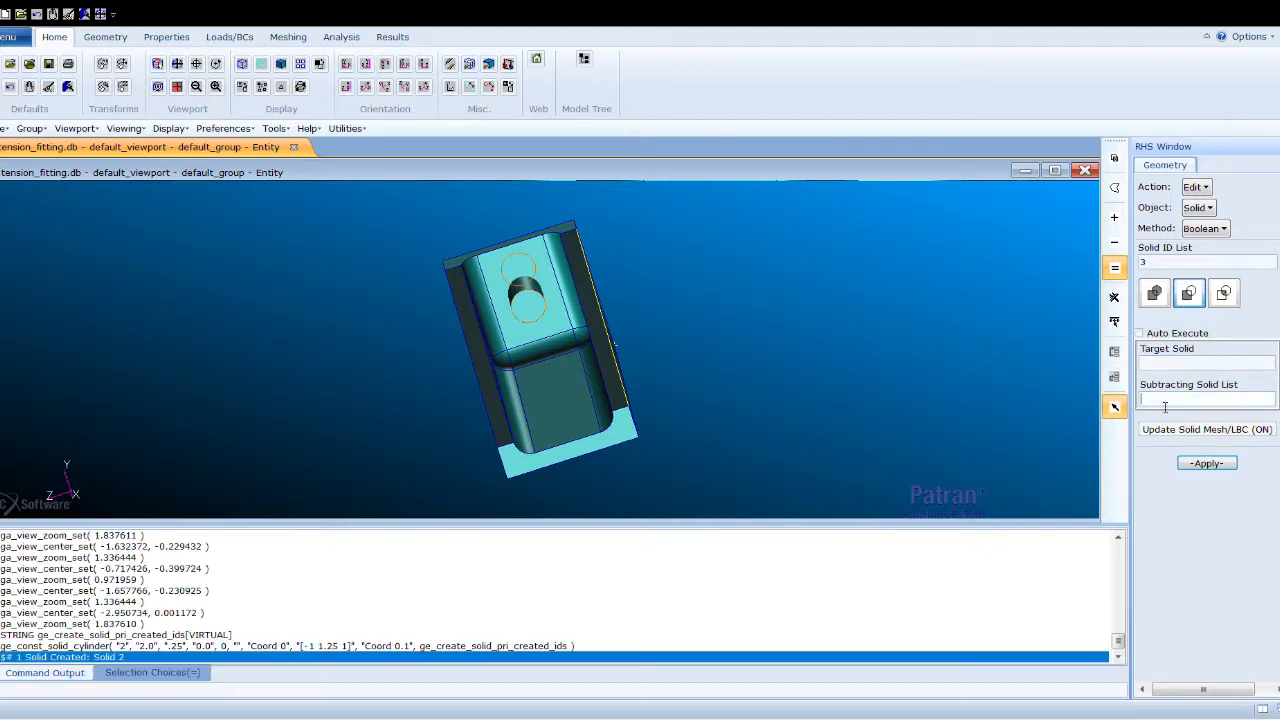
click(607, 330)
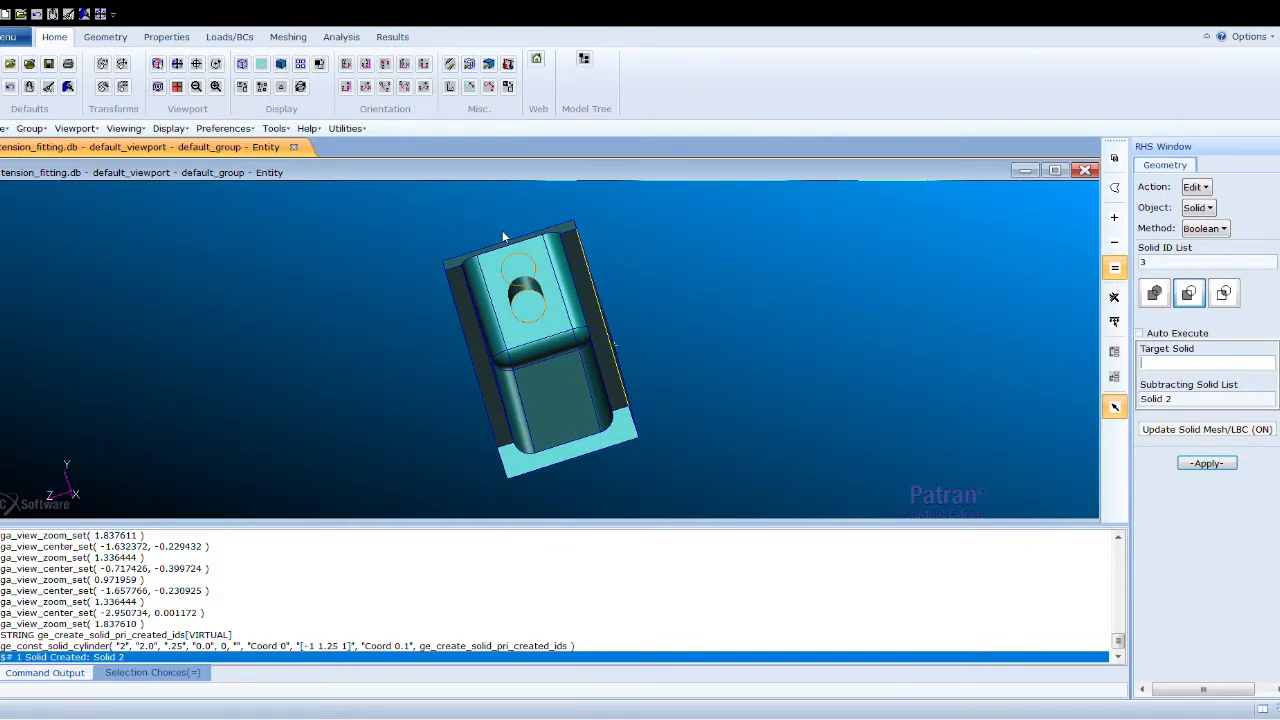
click(548, 253)
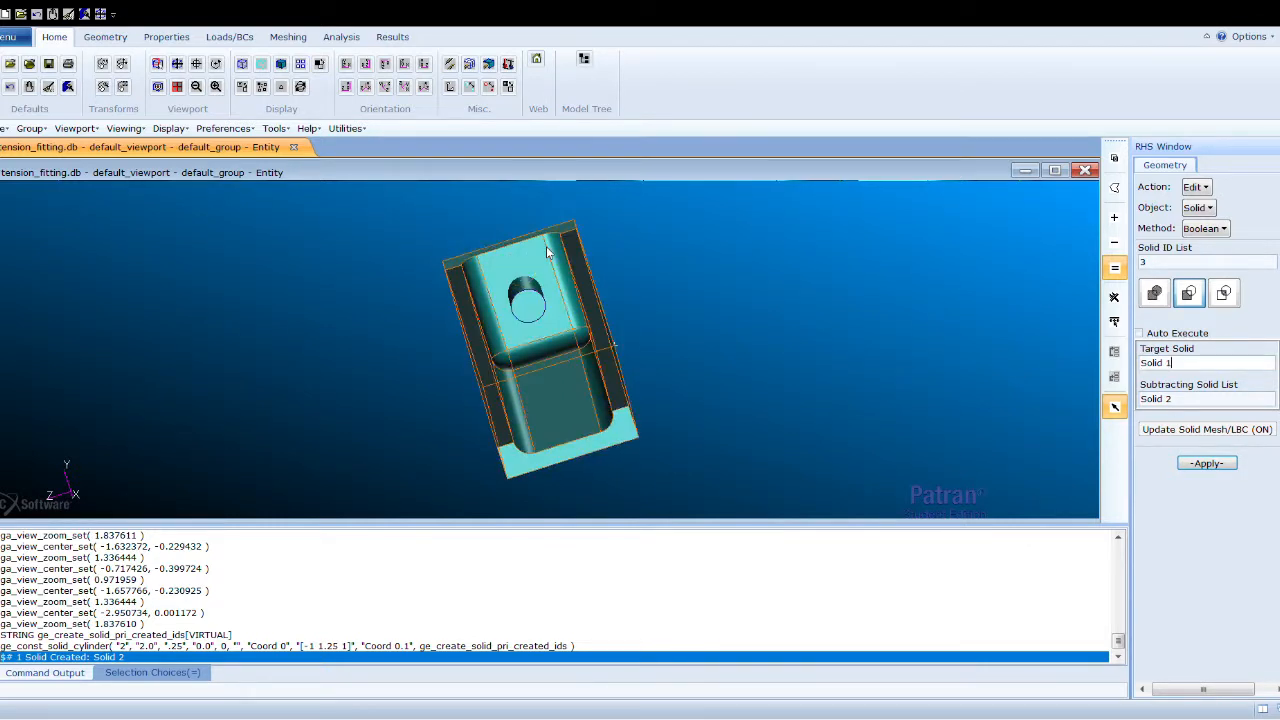
click(1205, 464)
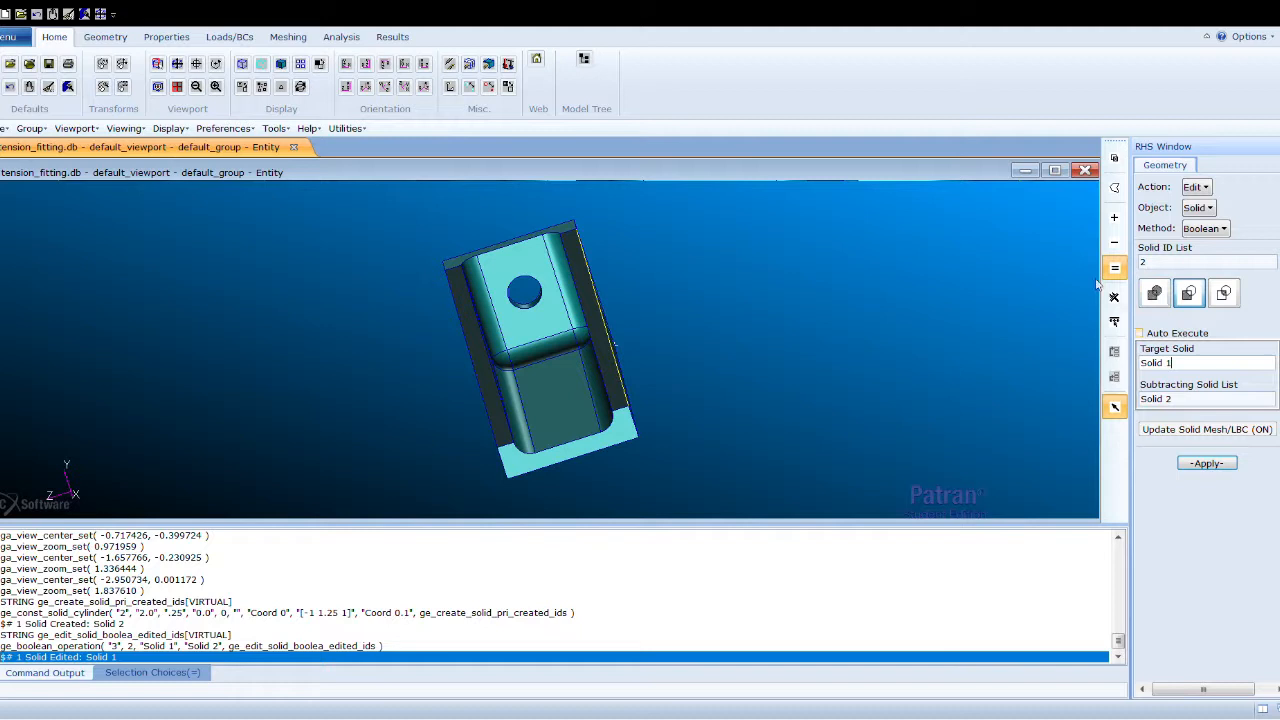
Display the model in wireframe and switch the geometry operation to transforming points with the Translate method
click(245, 66)
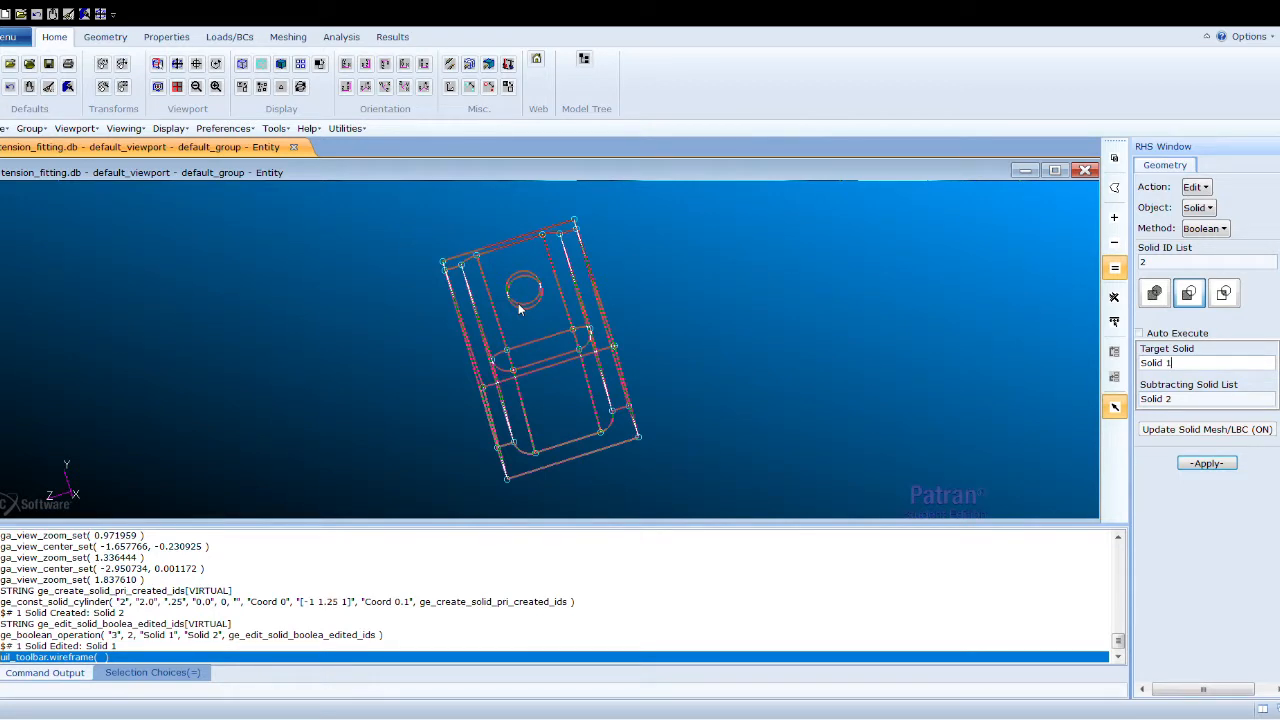
click(1196, 187)
click(1222, 276)
click(1198, 207)
click(1219, 240)
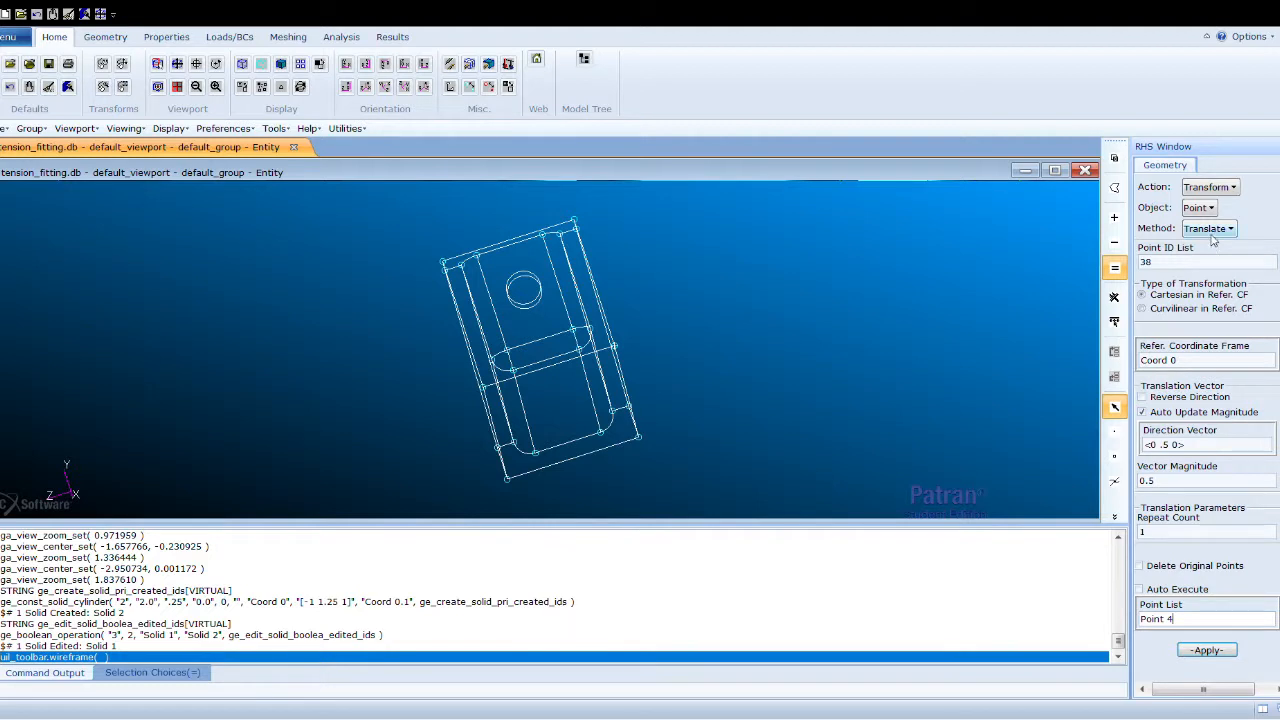
Translate the floor's inner corner point at the open end (Point 32) by the vector <0 0 -0.5>
click(1172, 447)
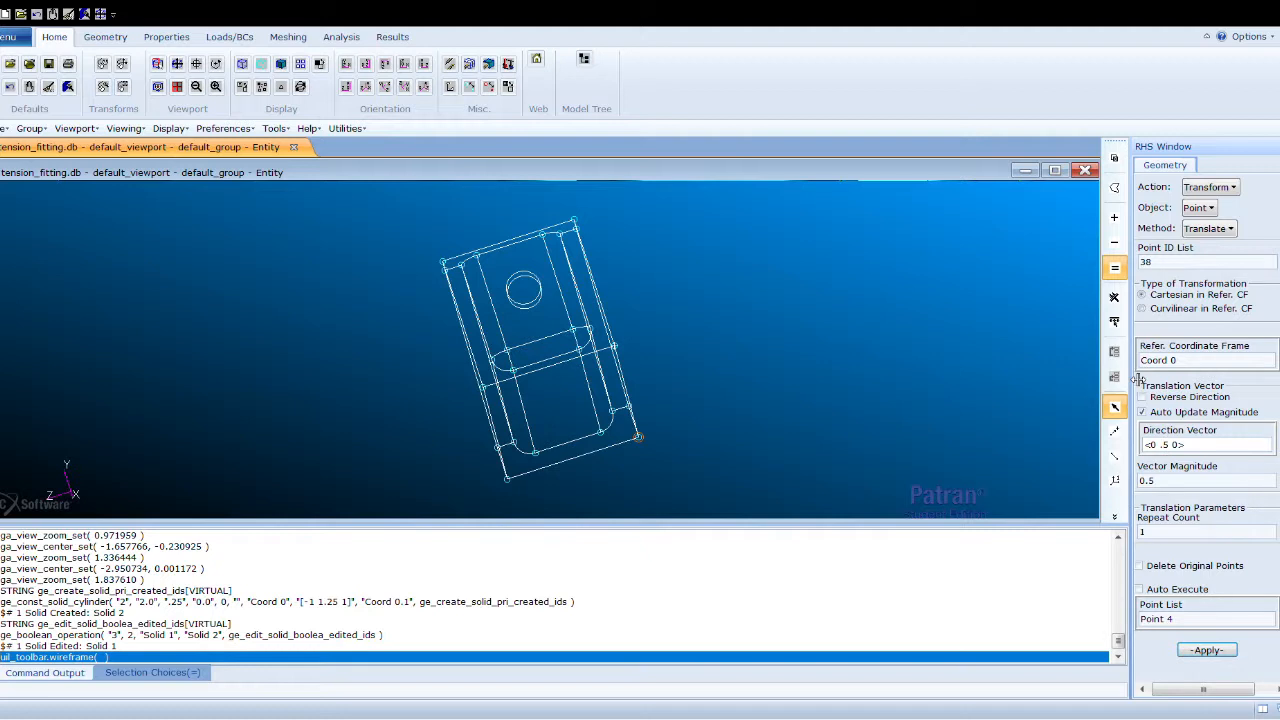
key(BackSpace)
text(0 -0)
click(1178, 621)
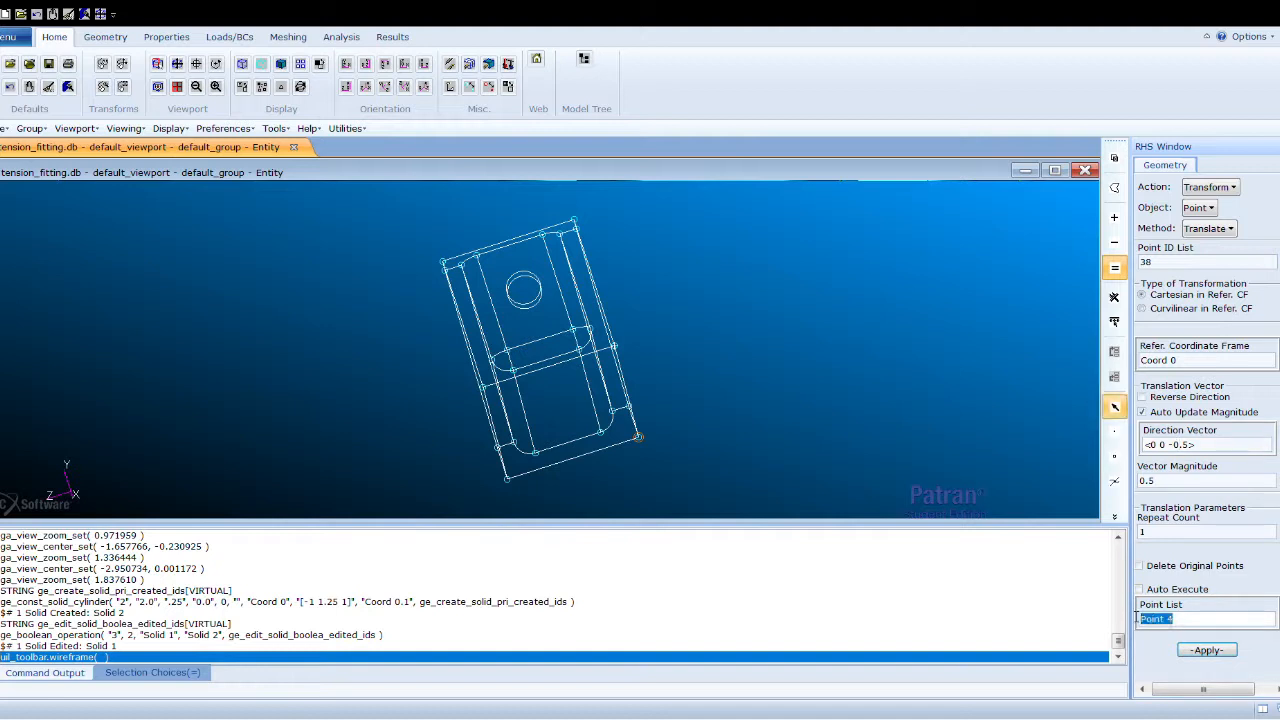
key(BackSpace)
click(548, 446)
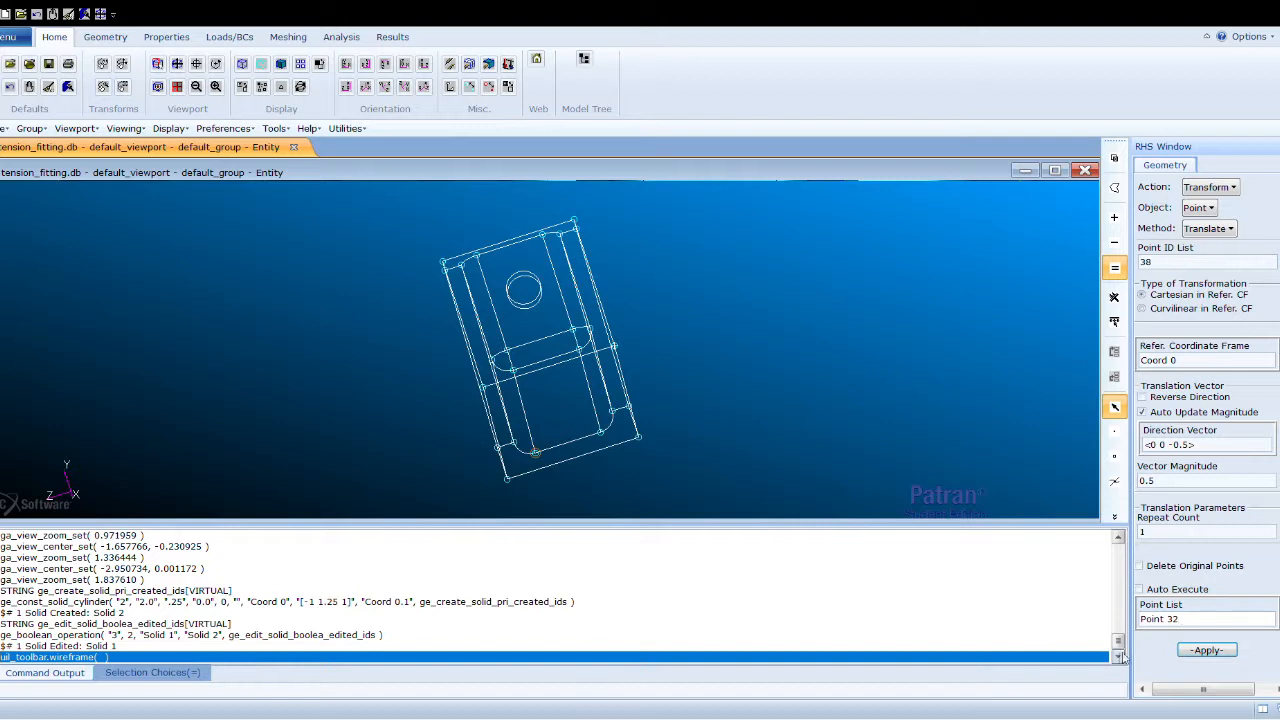
click(1201, 652)
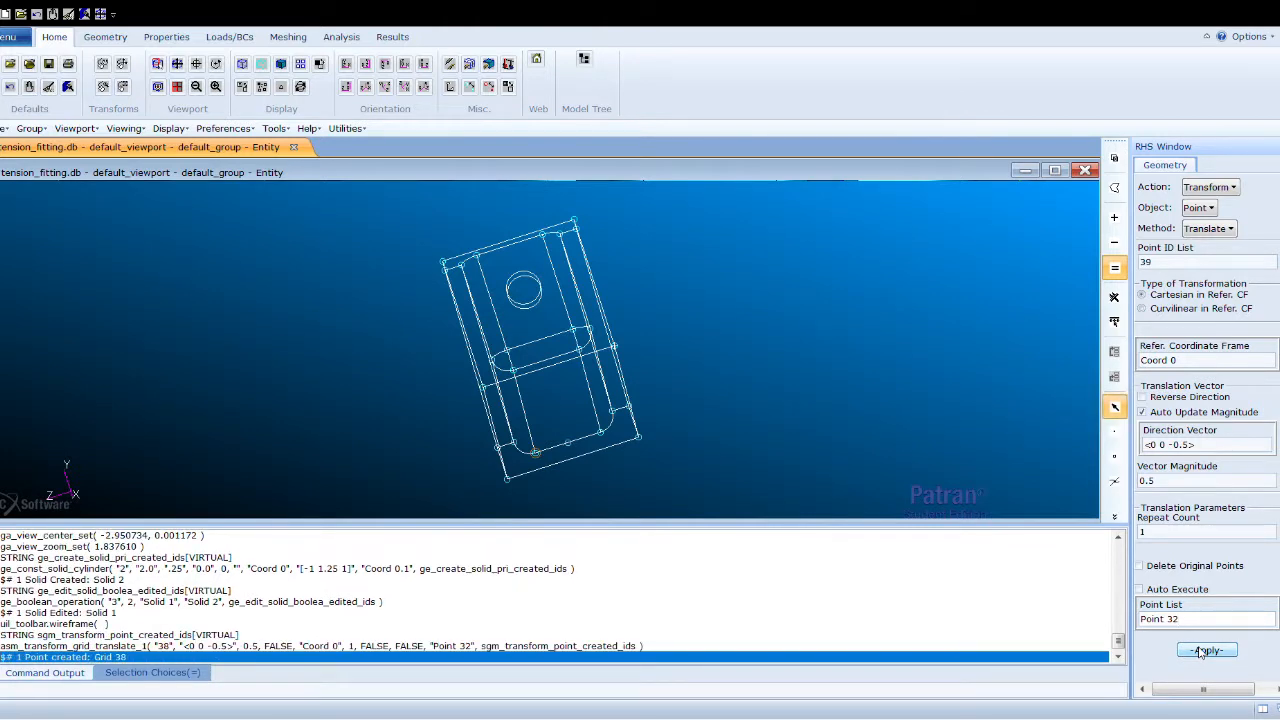
Set the translation direction vector to <-0.75 0 0>
click(1161, 445)
key(BackSpace)
text(-.75)
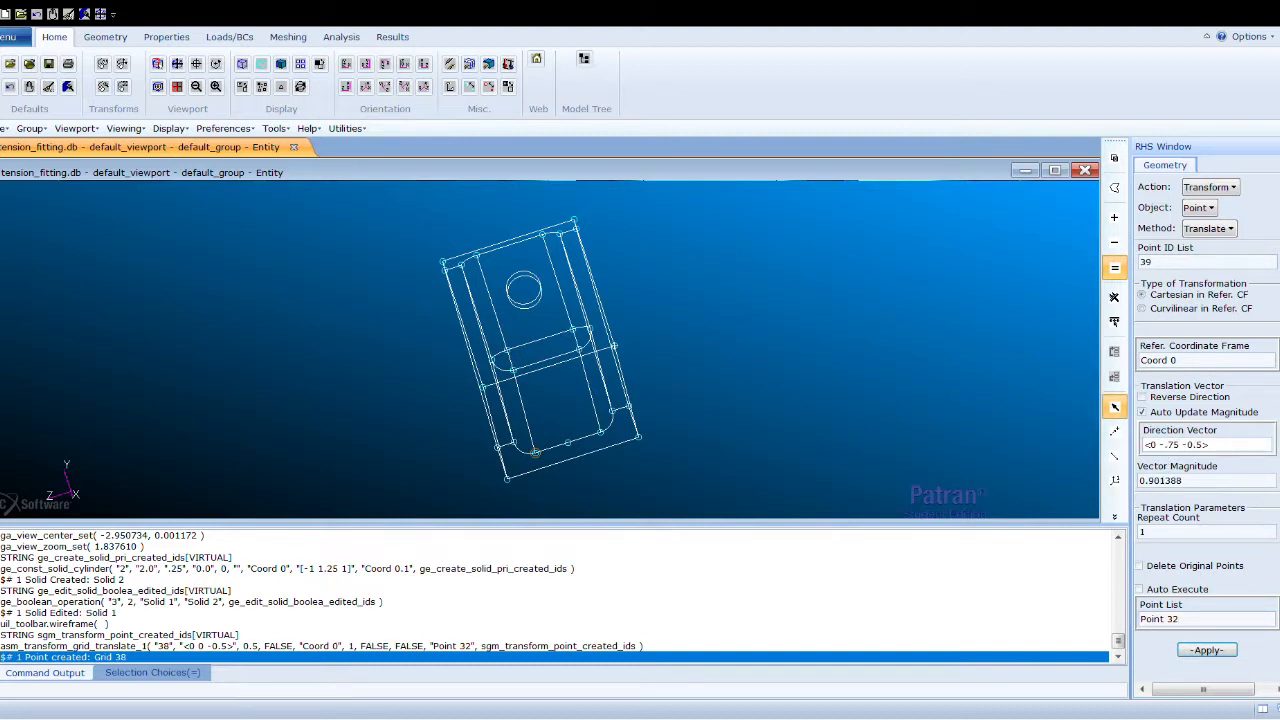
key(BackSpace)
key(BackSpace)
key(BackSpace)
key(BackSpace)
text(0)
key(BackSpace)
text(-3)
text(.75)
key(BackSpace)
Replace the point list with the point midway along the floor's open-end edge (Point 38) and apply the translation
triple_click(1190, 620)
key(Delete)
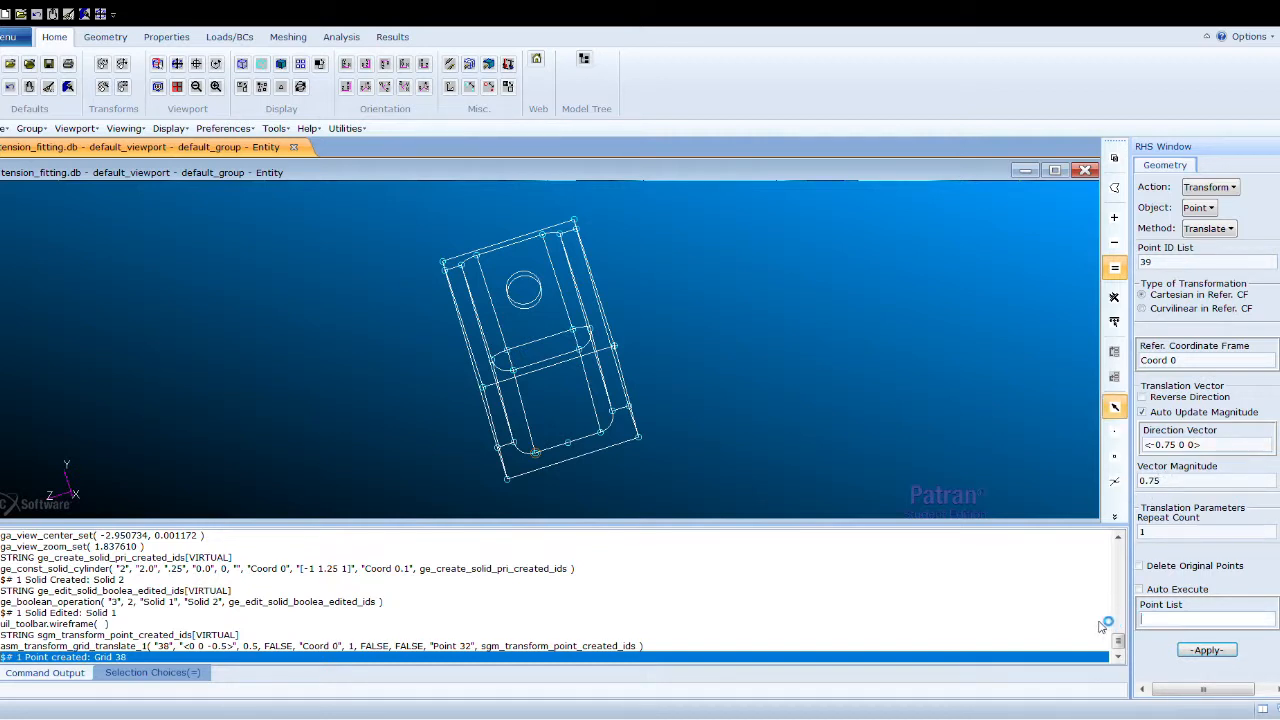
click(568, 444)
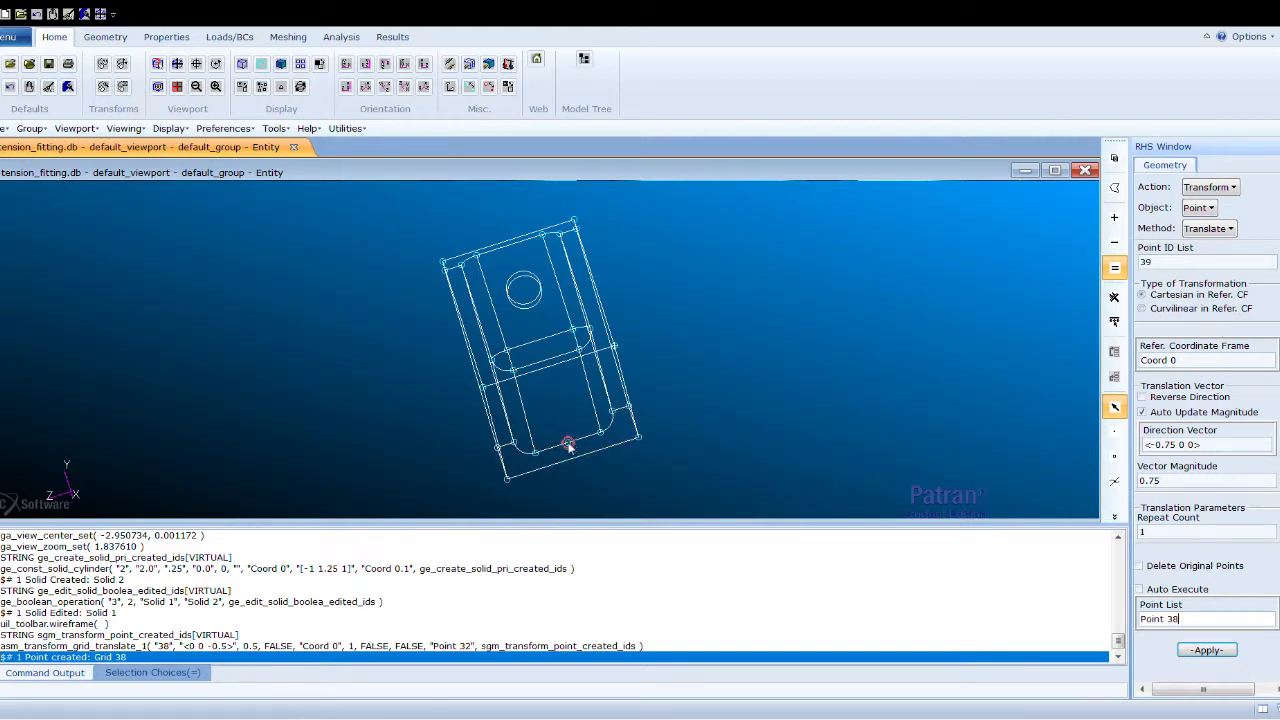
click(1207, 651)
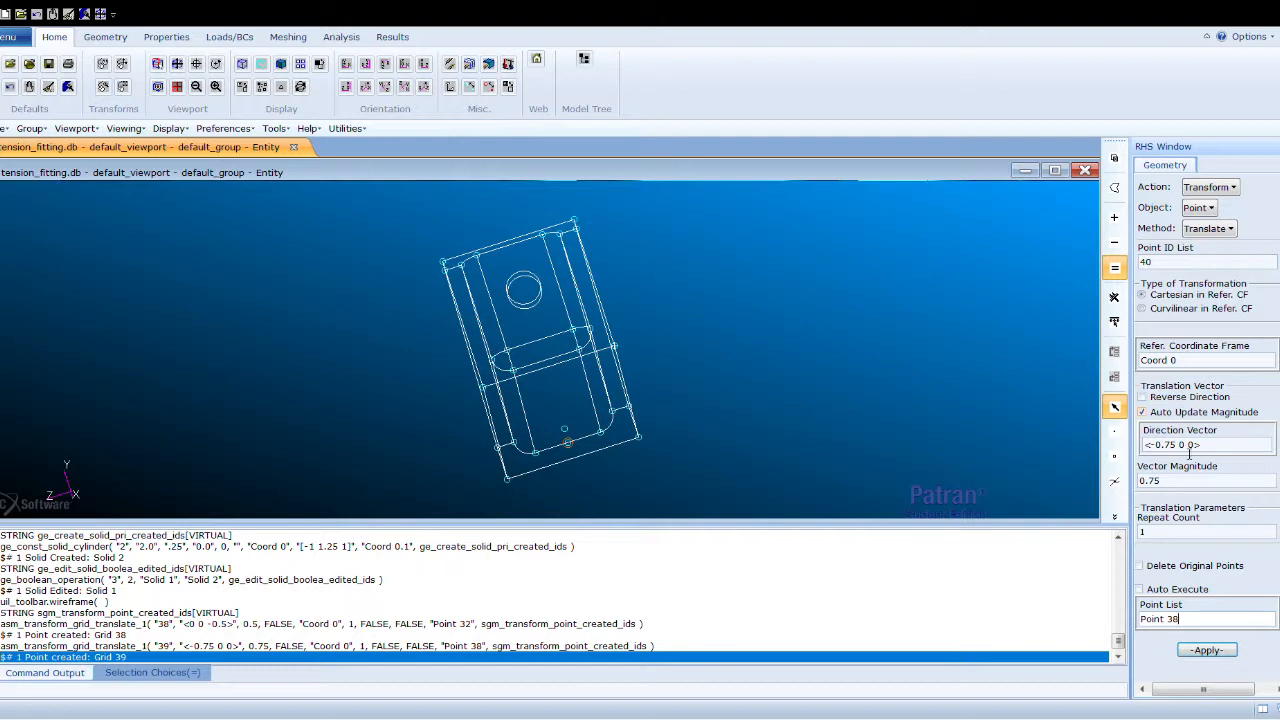
Set the translation direction vector to <-1.5 0 0> with a repeat count of 2
click(1160, 444)
text(0)
key(BackSpace)
key(BackSpace)
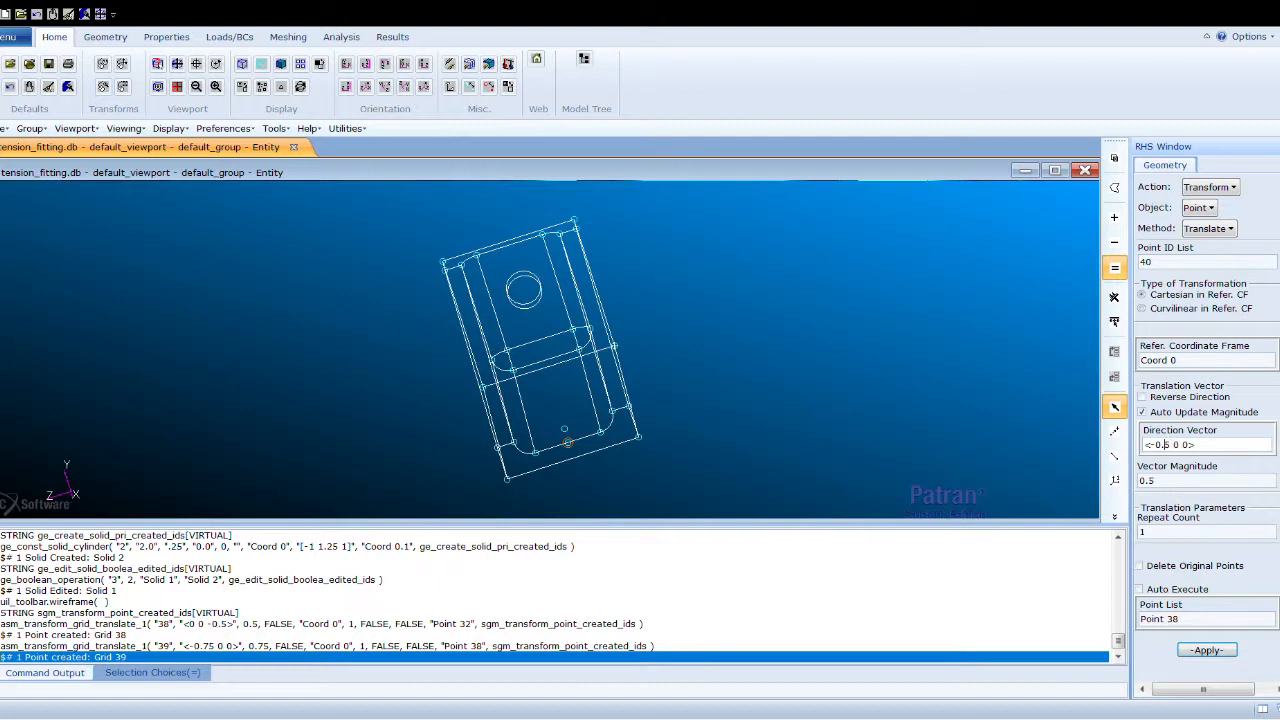
key(BackSpace)
text(1)
double_click(1188, 620)
click(1188, 620)
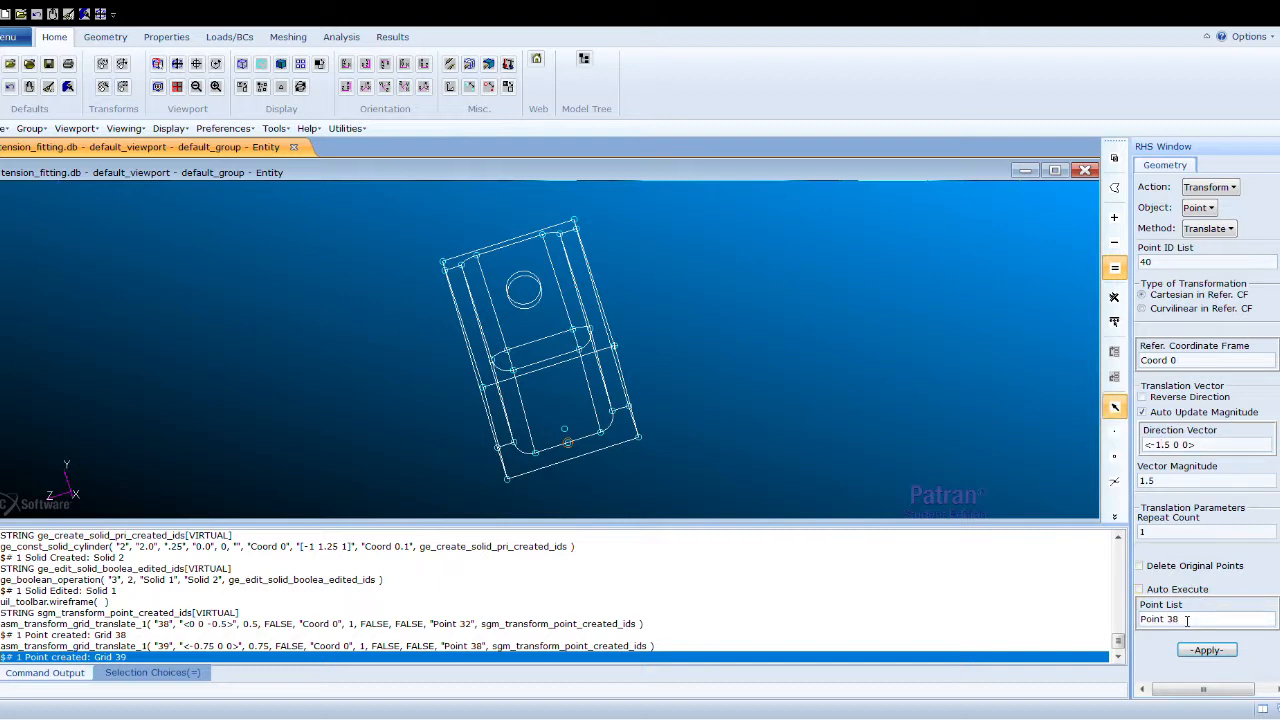
double_click(1142, 532)
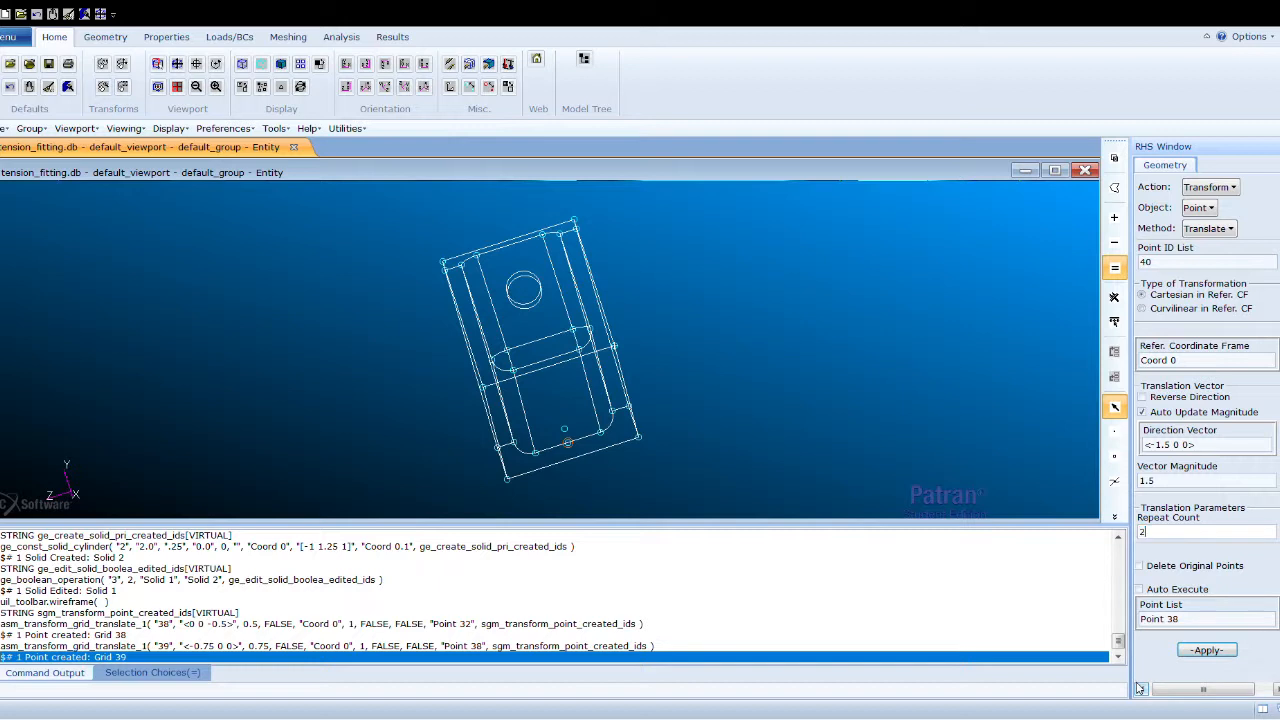
key(Tab)
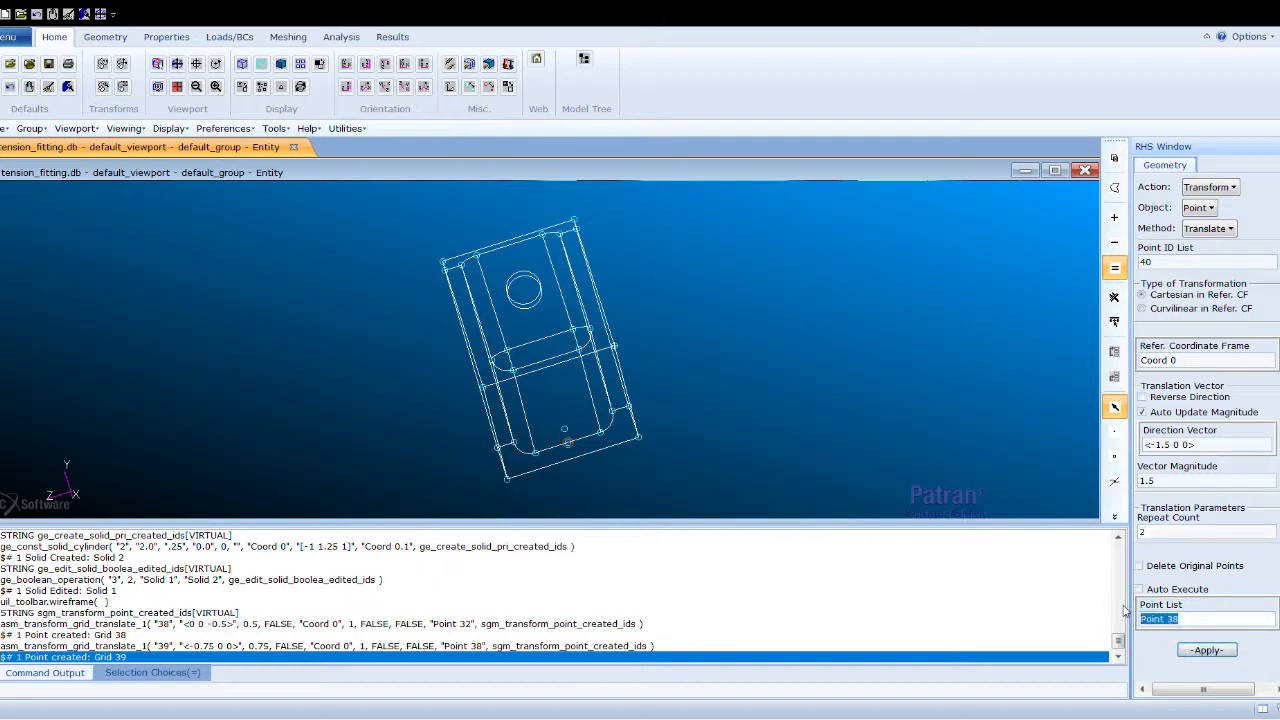
Replace the point list with the first floor hole center (Point 39) and apply the repeated translation
key(Delete)
click(564, 428)
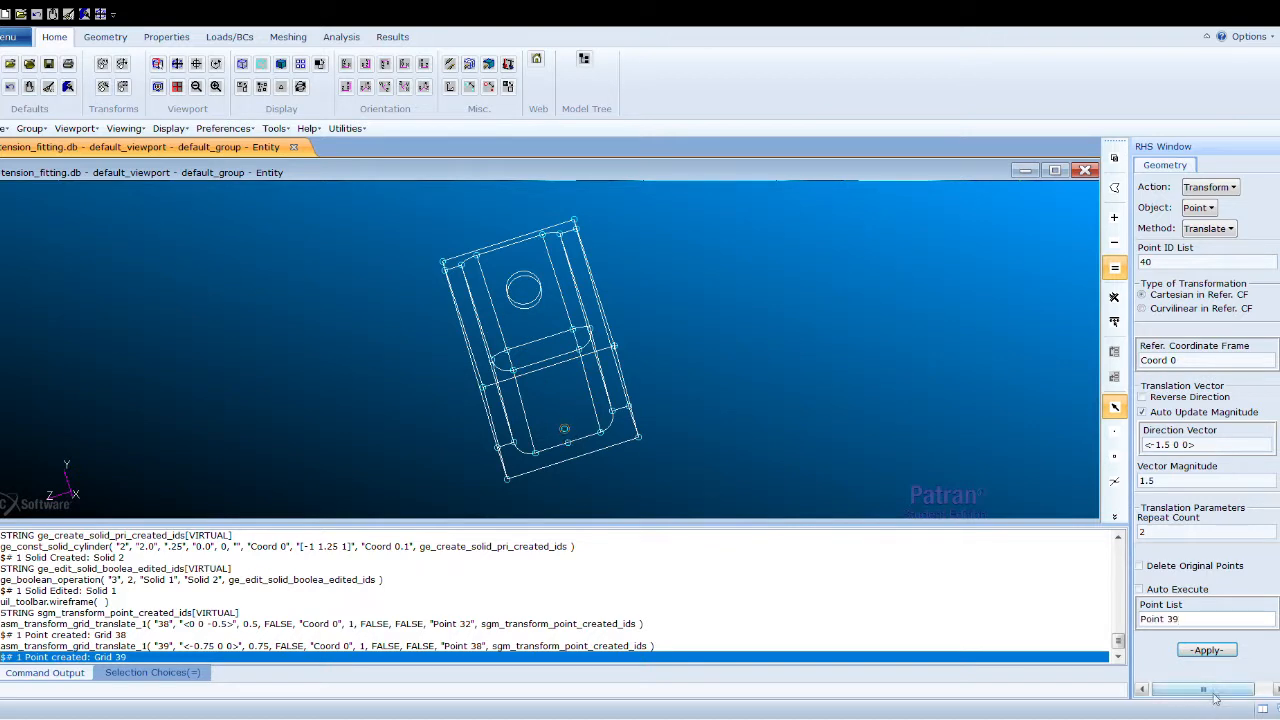
click(1207, 651)
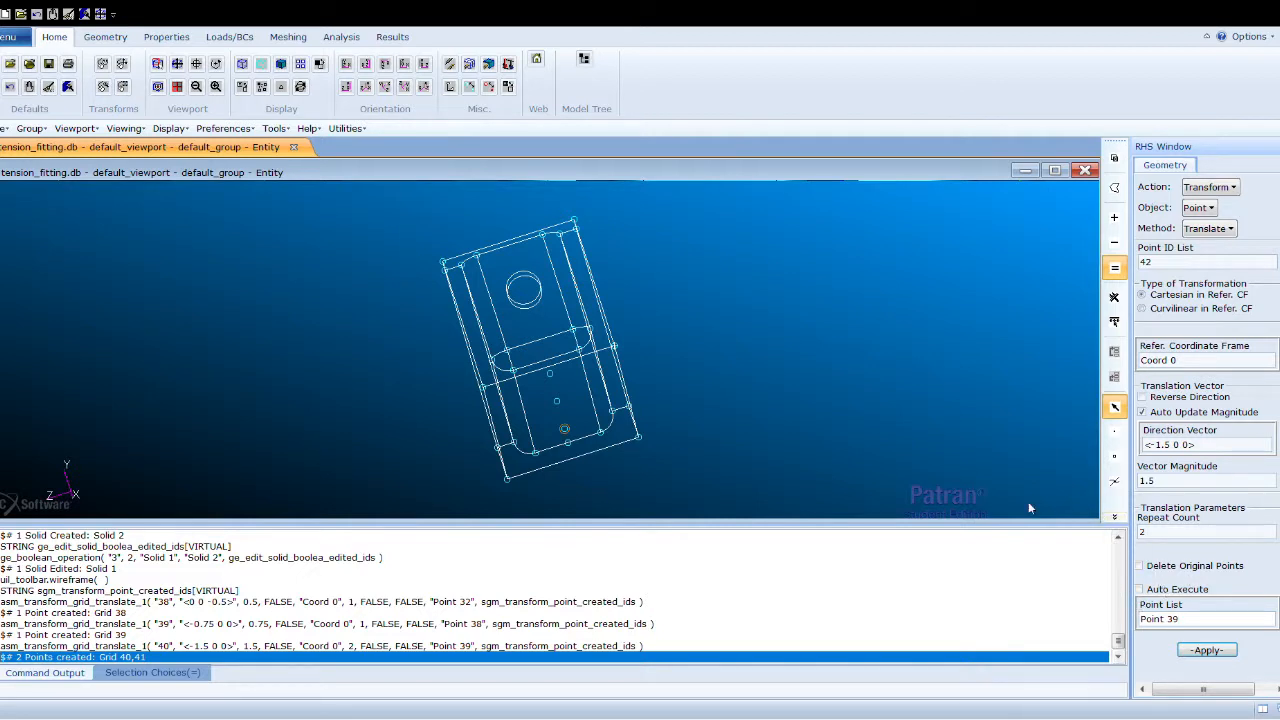
Display the model smooth shaded and set up a cylinder primitive with height -1 and radius .125
click(281, 64)
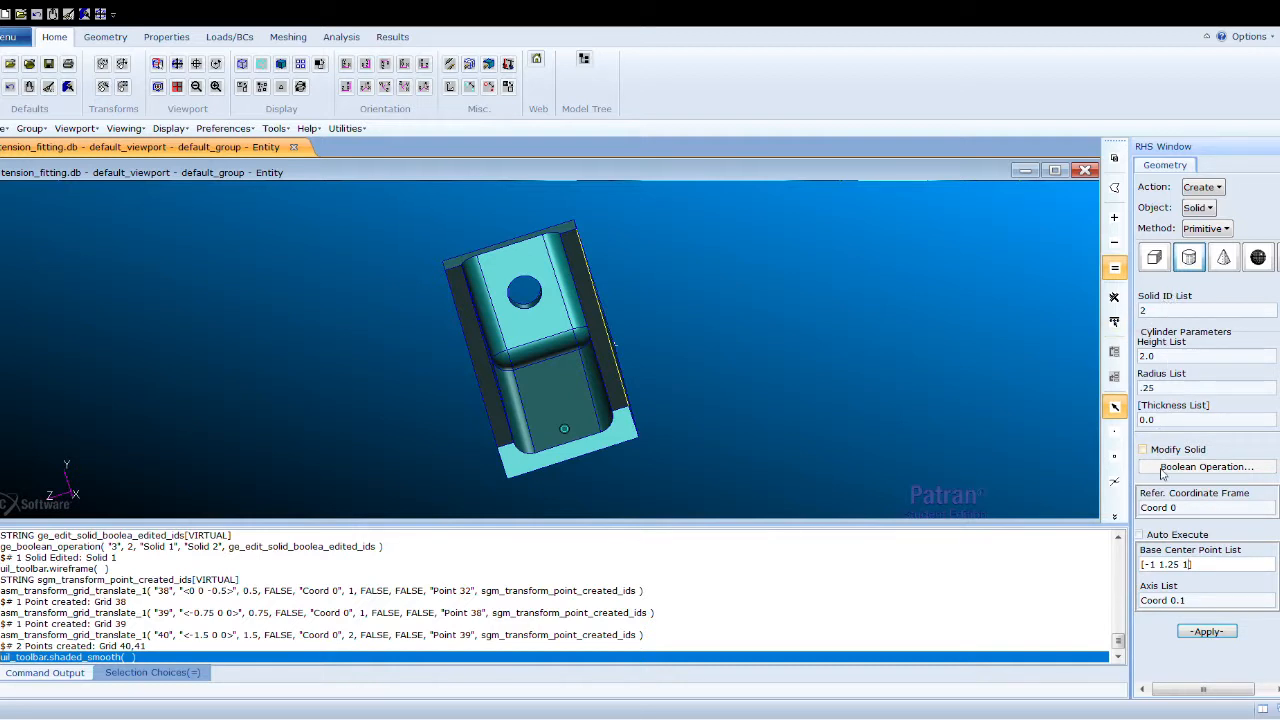
click(1160, 356)
key(BackSpace)
key(BackSpace)
key(BackSpace)
text(-1.0)
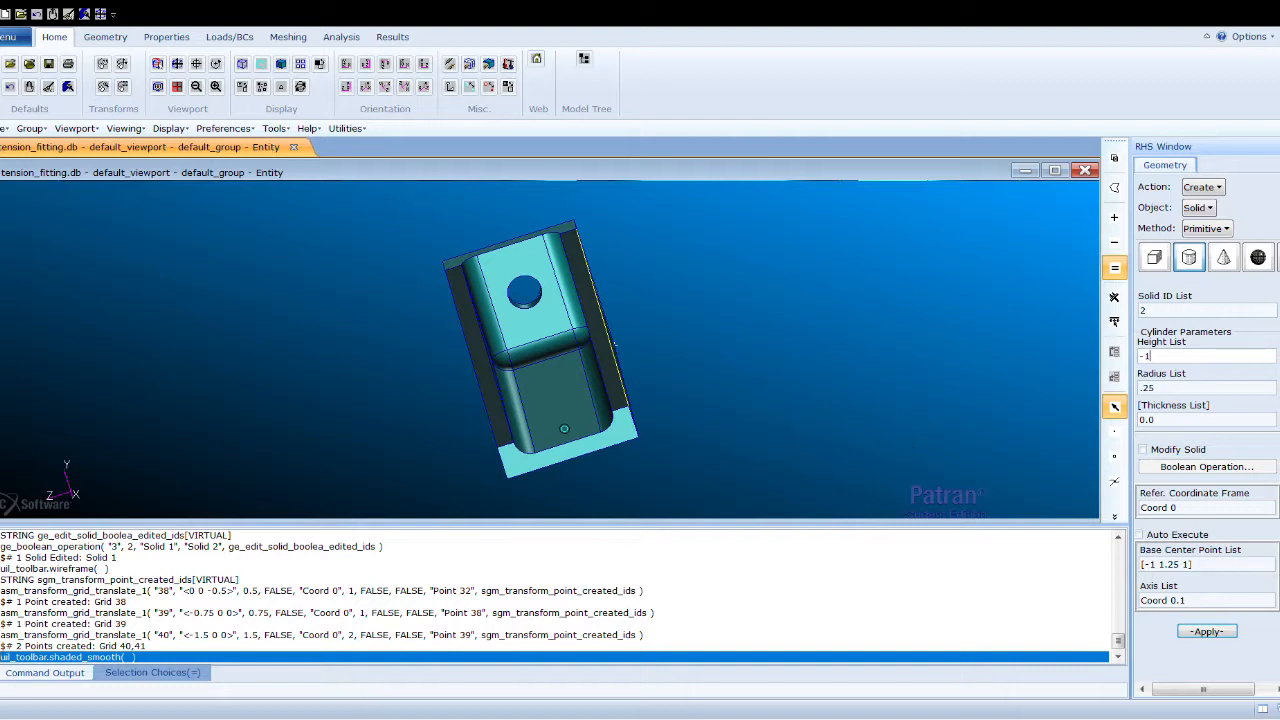
click(1145, 389)
key(shift+End)
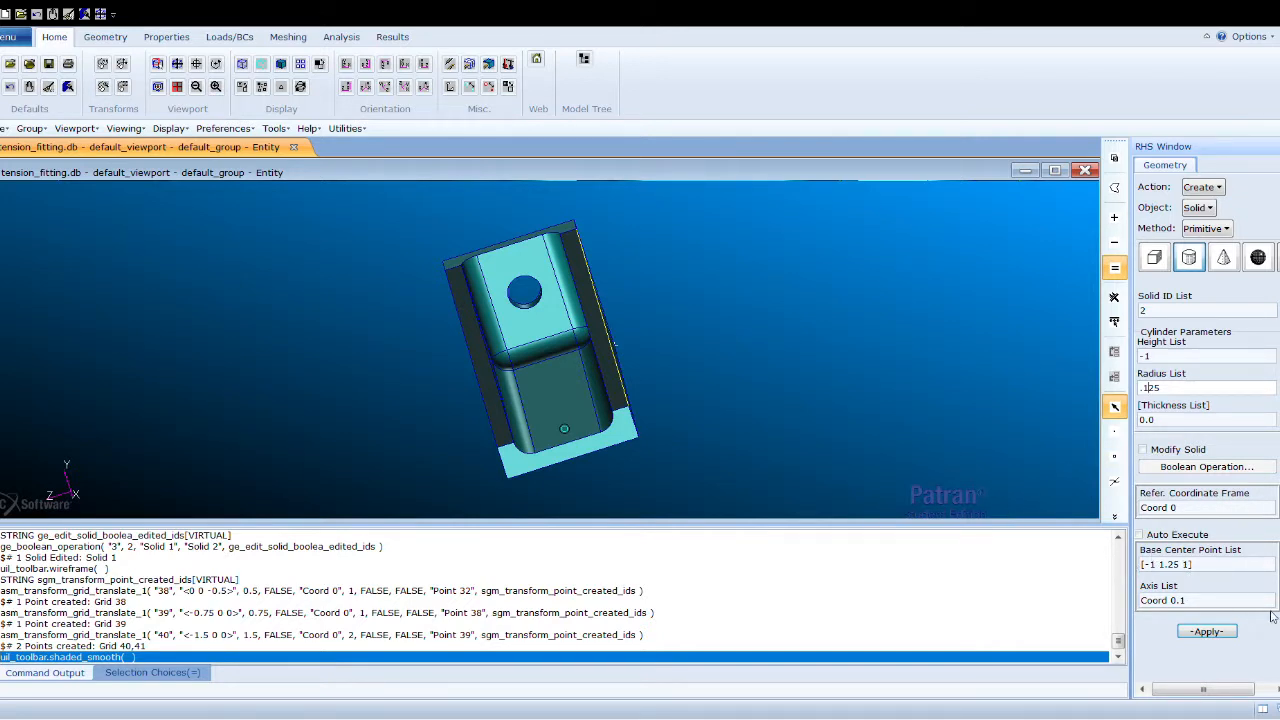
Create cylinders at the three floor hole centers, using Point 39:41 as base center points and Coord 0.2 as the axis
click(1192, 567)
drag(1205, 570, 1121, 555)
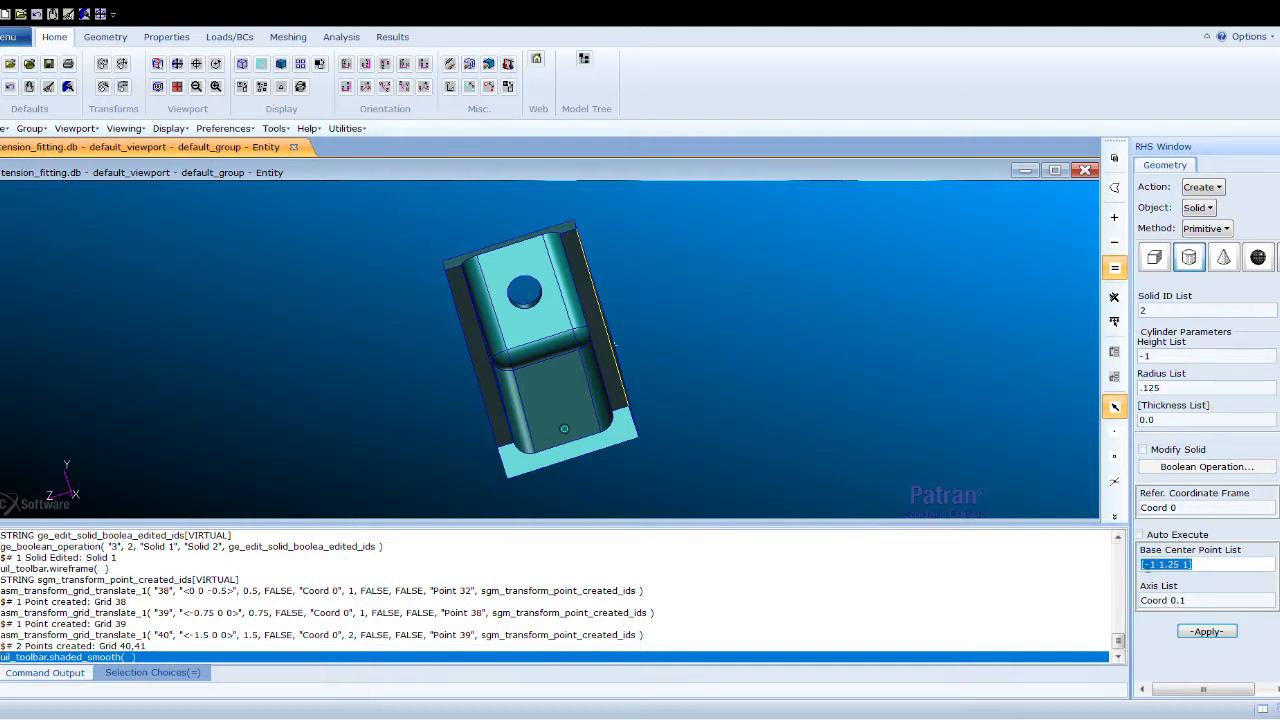
key(BackSpace)
middle_drag(539, 419, 601, 411)
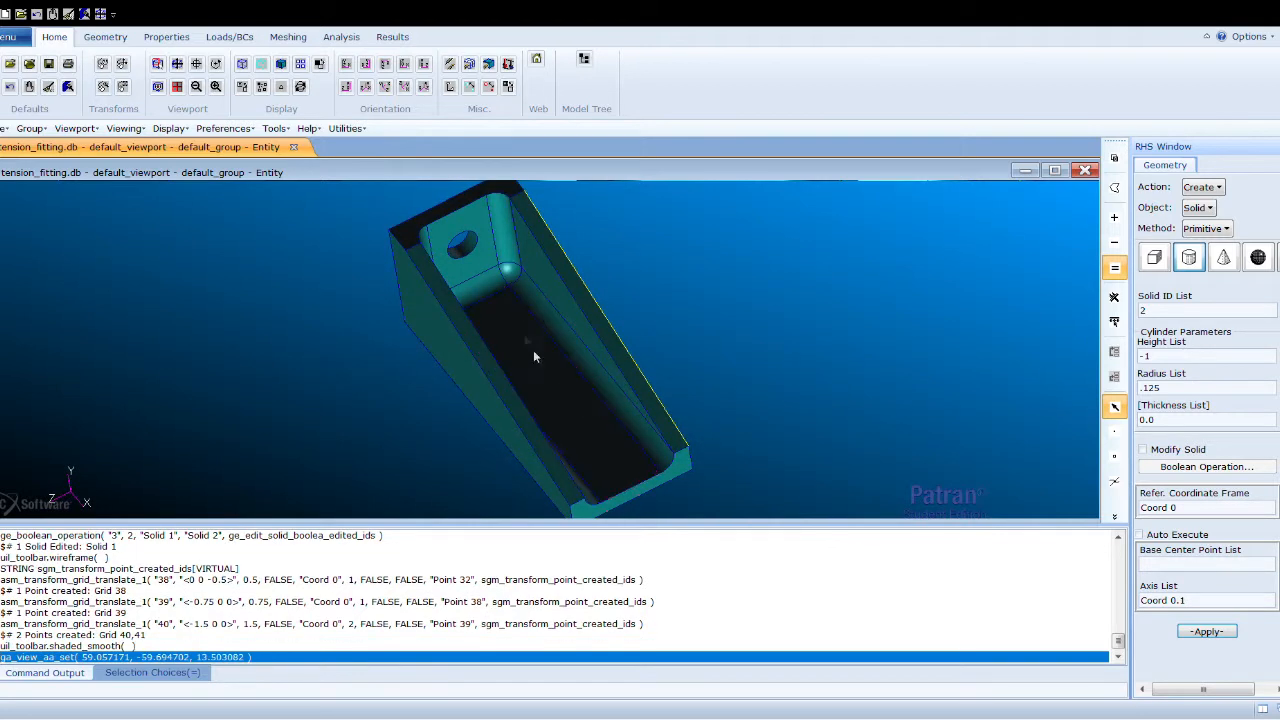
click(605, 456)
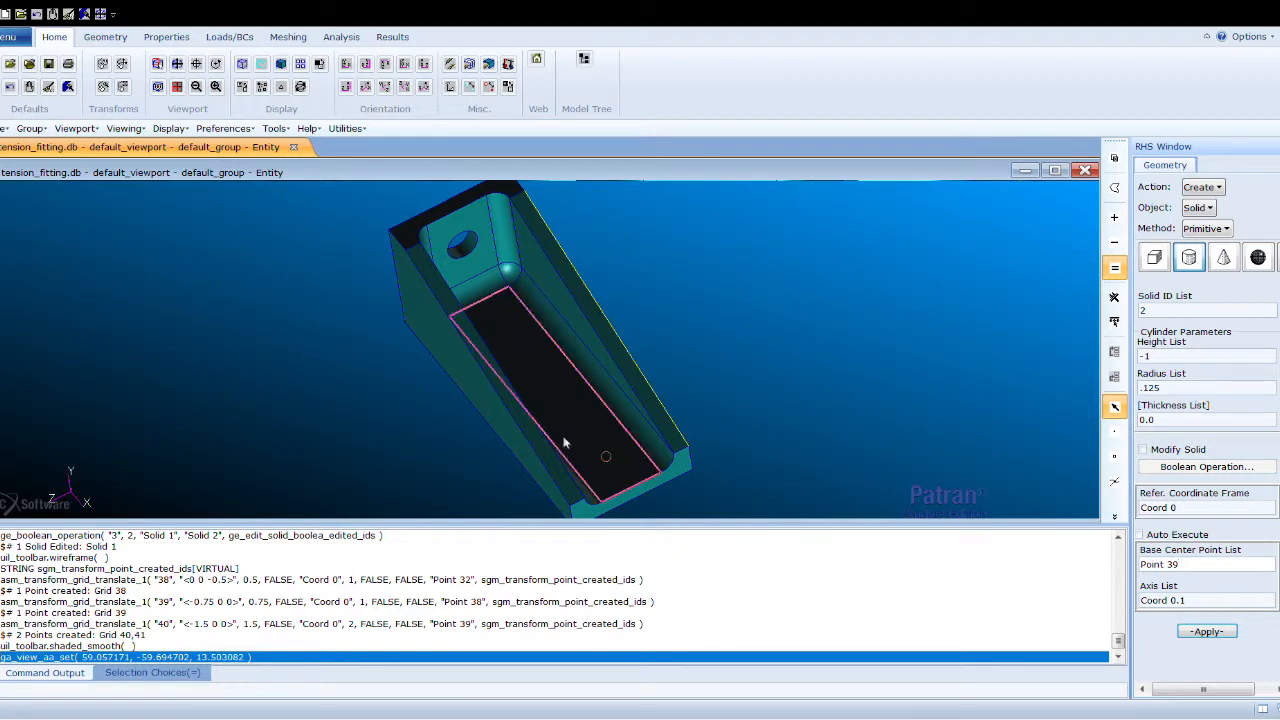
click(554, 394)
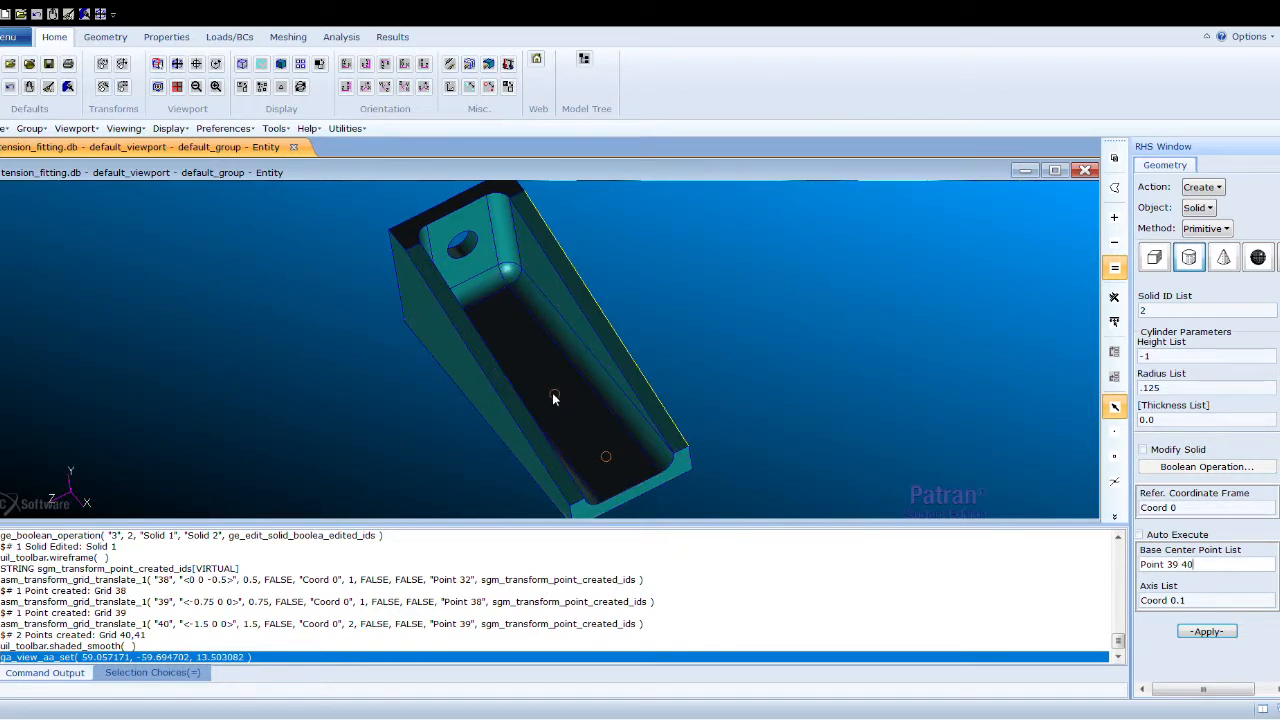
click(504, 333)
click(1198, 603)
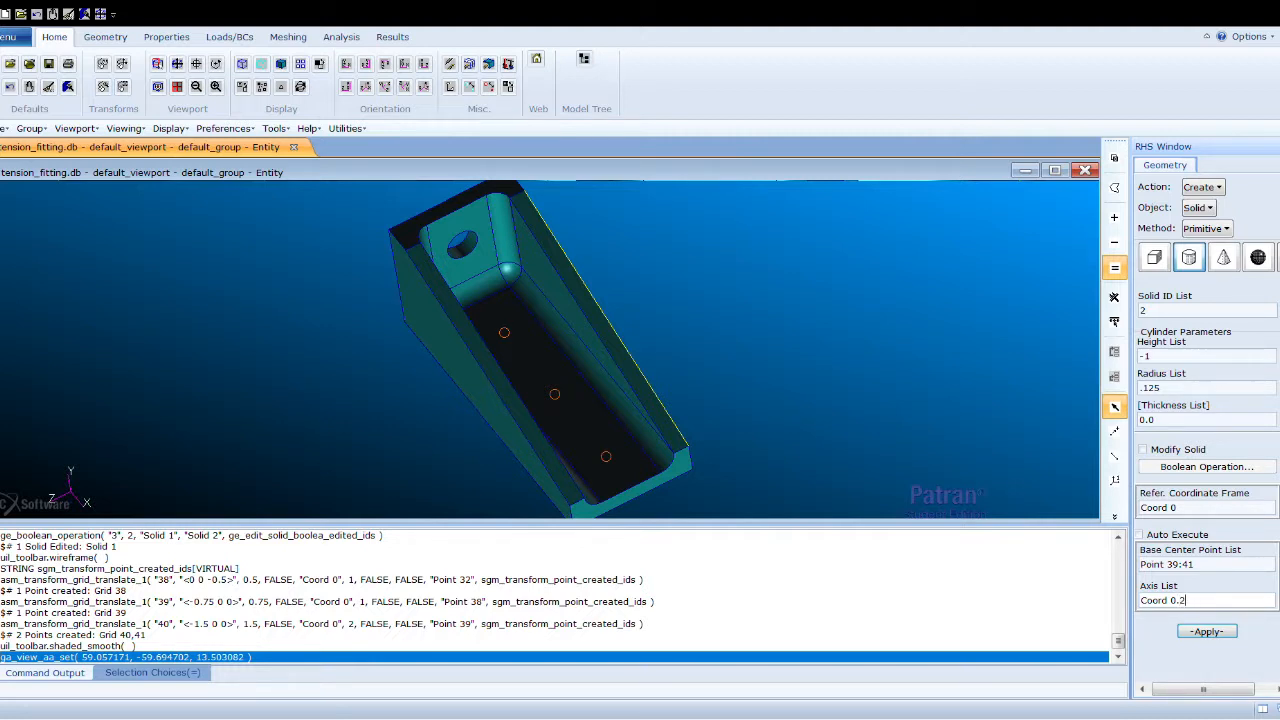
click(1210, 633)
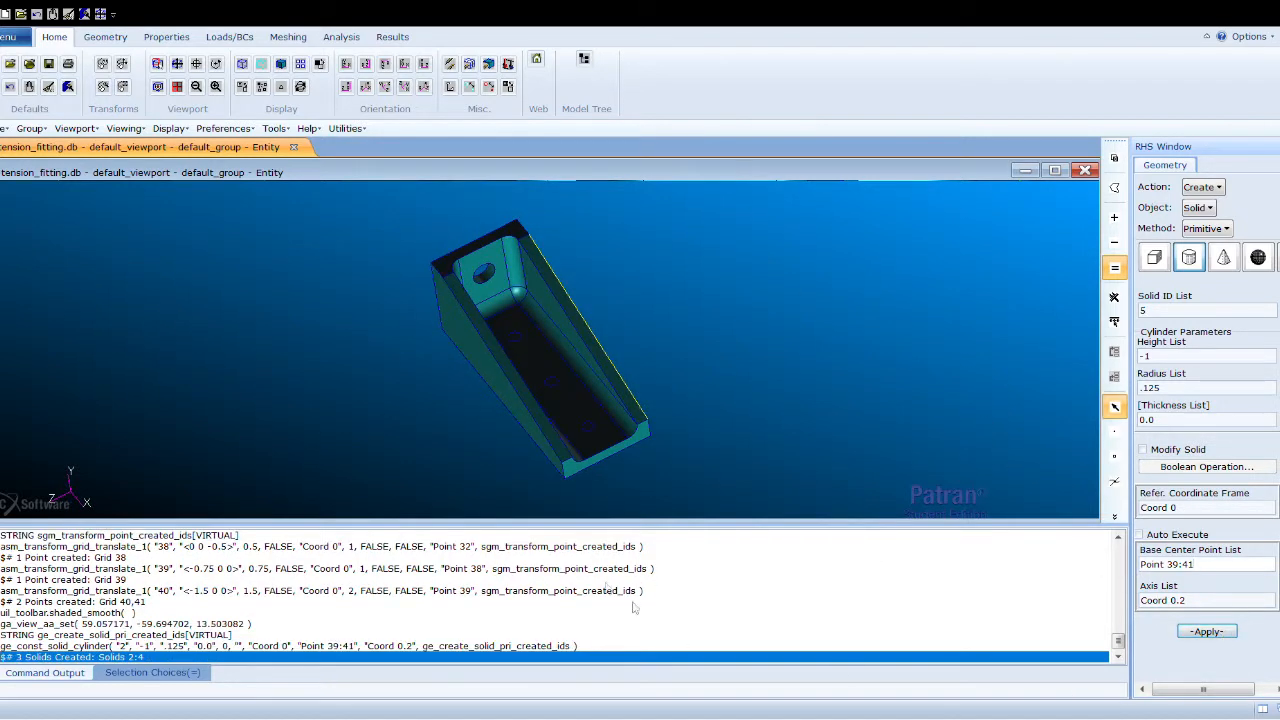
Set up a Boolean subtraction edit with the fitting (Solid 1) as target solid and clear the subtracting solid list
mouse_move(703, 402)
middle_down()
mouse_move(703, 379)
mouse_move(721, 371)
mouse_move(707, 388)
middle_up()
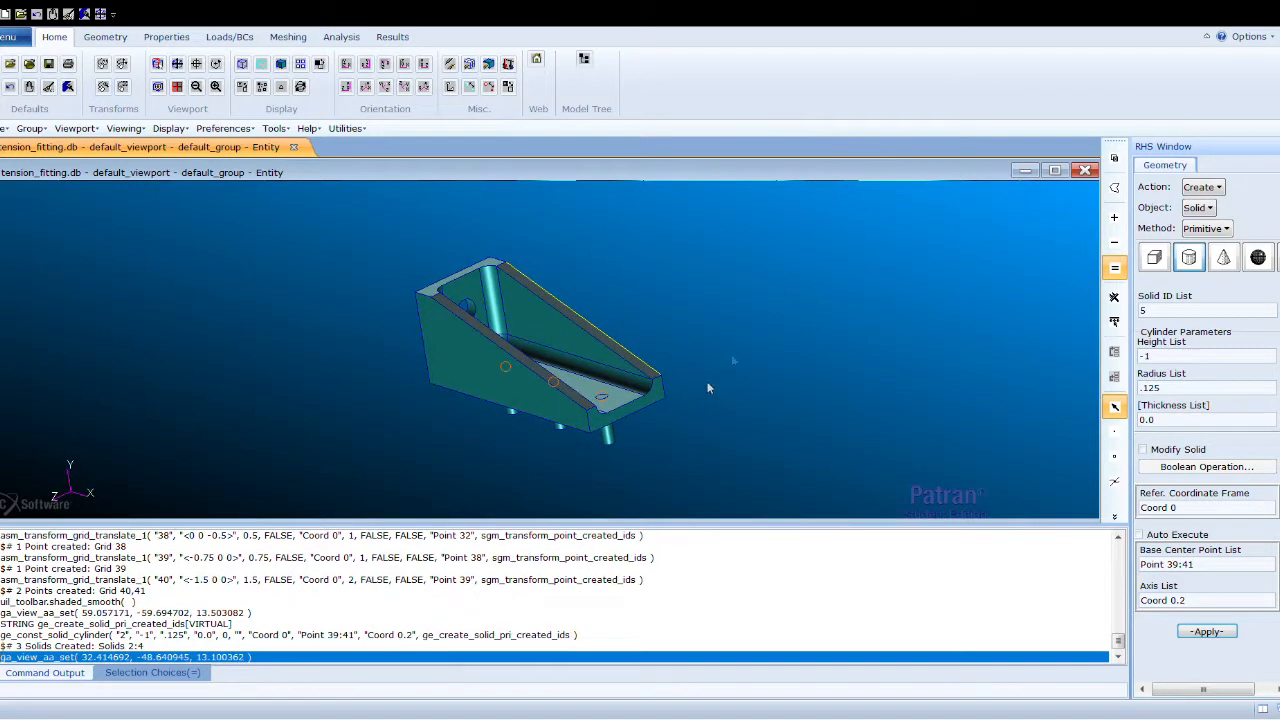
click(1208, 246)
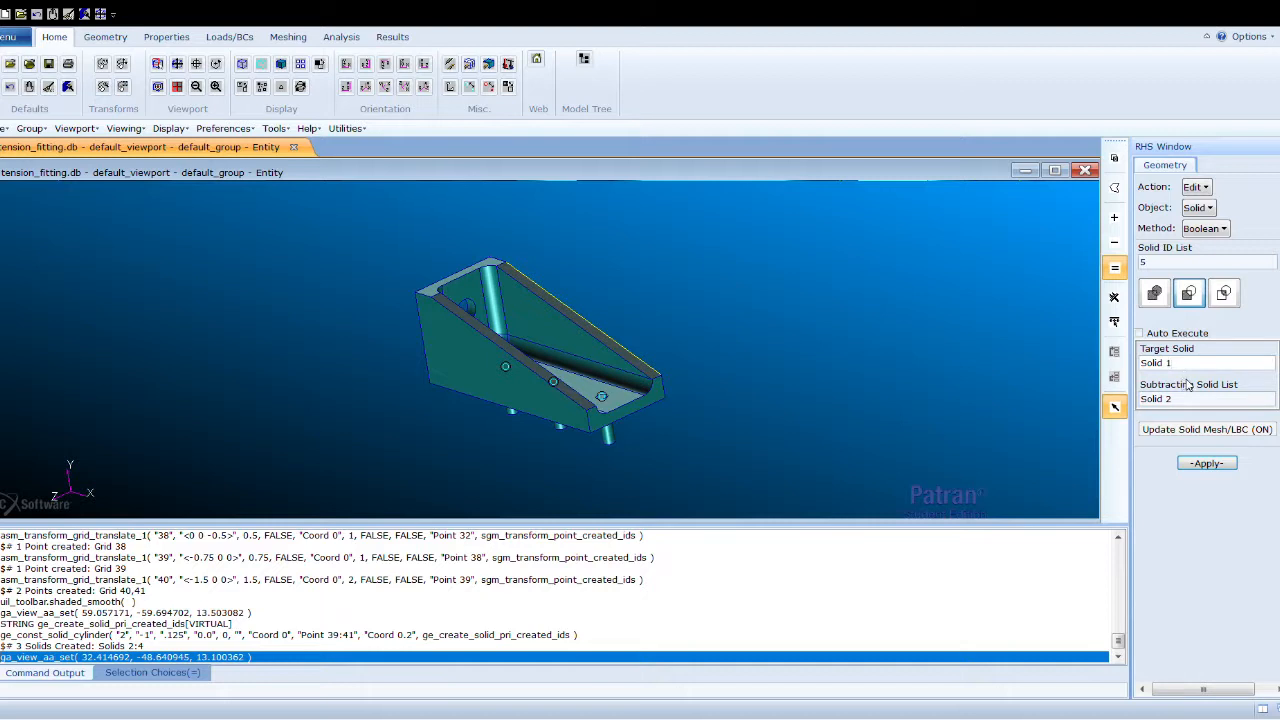
middle_drag(821, 379, 805, 379)
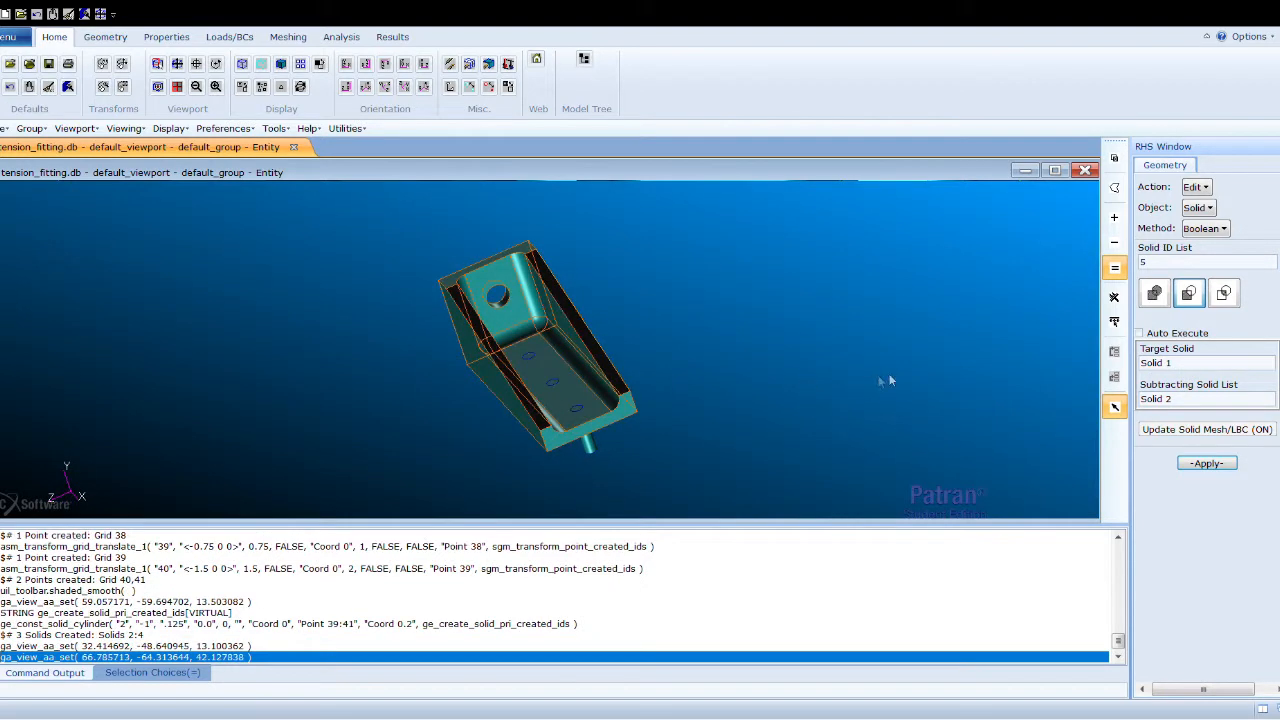
drag(1191, 365, 1063, 377)
click(1188, 367)
triple_click(1178, 365)
key(Delete)
click(586, 403)
triple_click(1168, 399)
key(Delete)
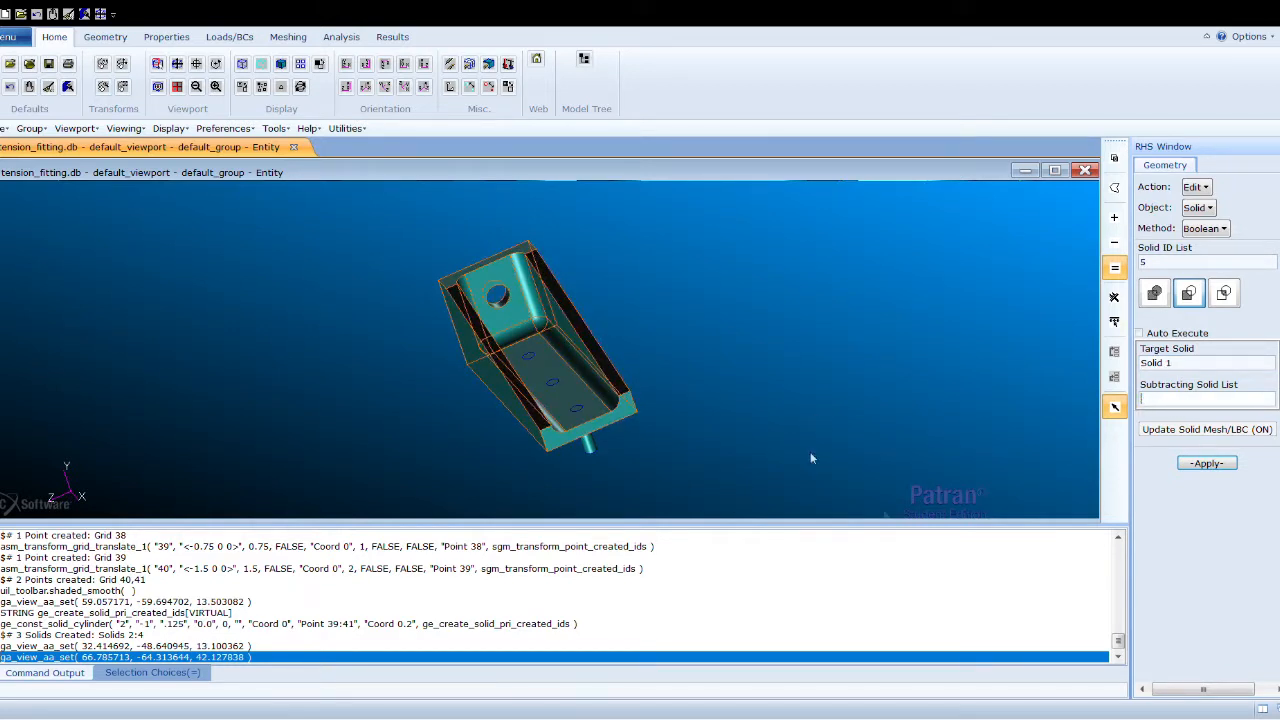
click(578, 413)
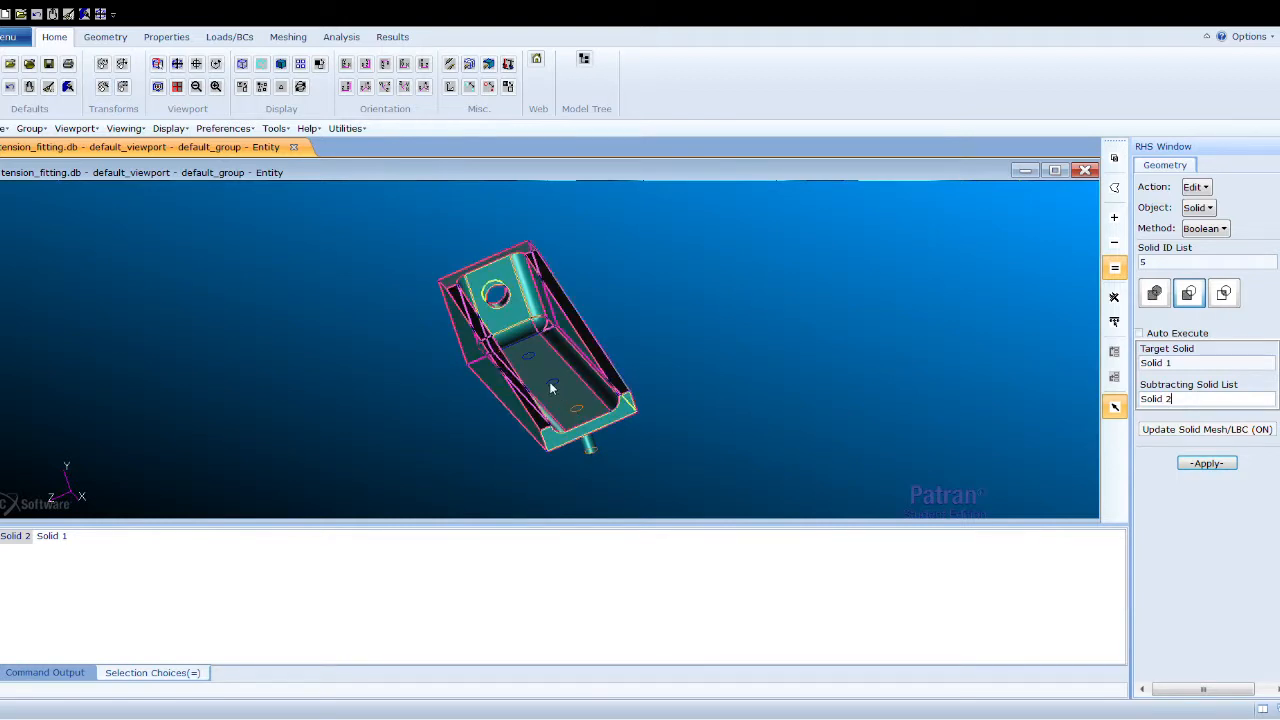
scroll(575, 427, up, 3)
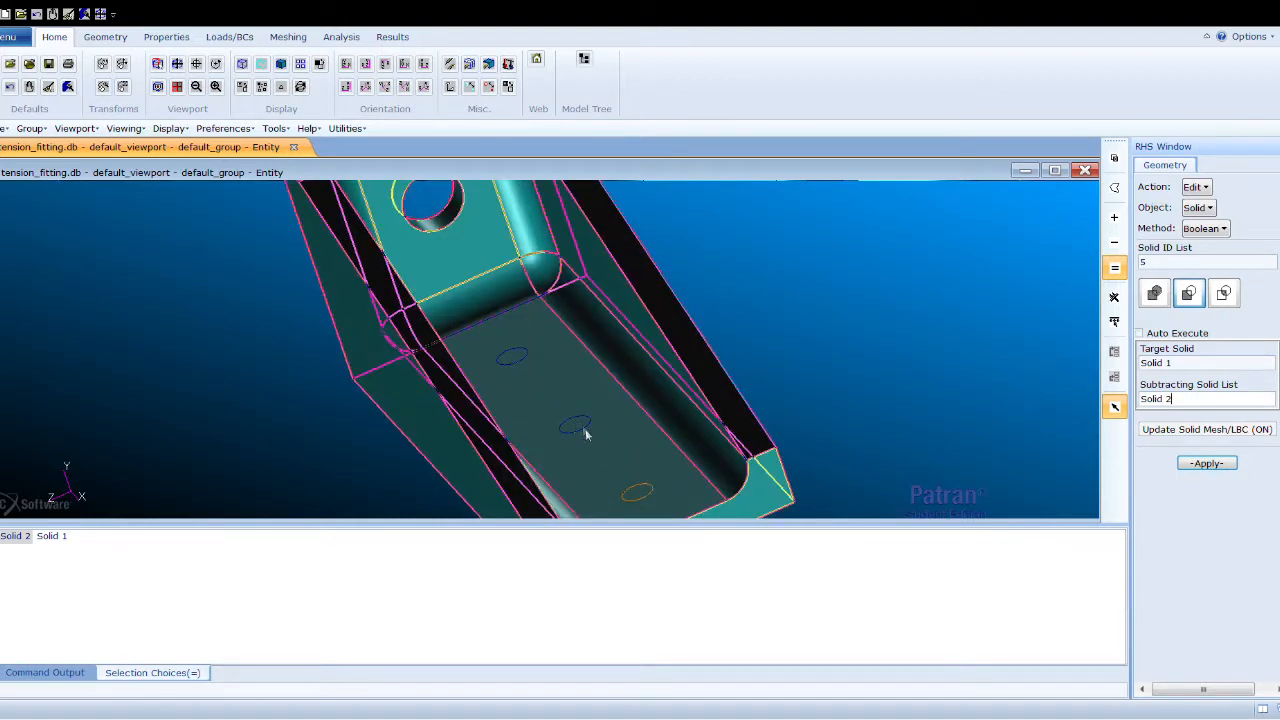
click(512, 370)
scroll(576, 432, up, 5)
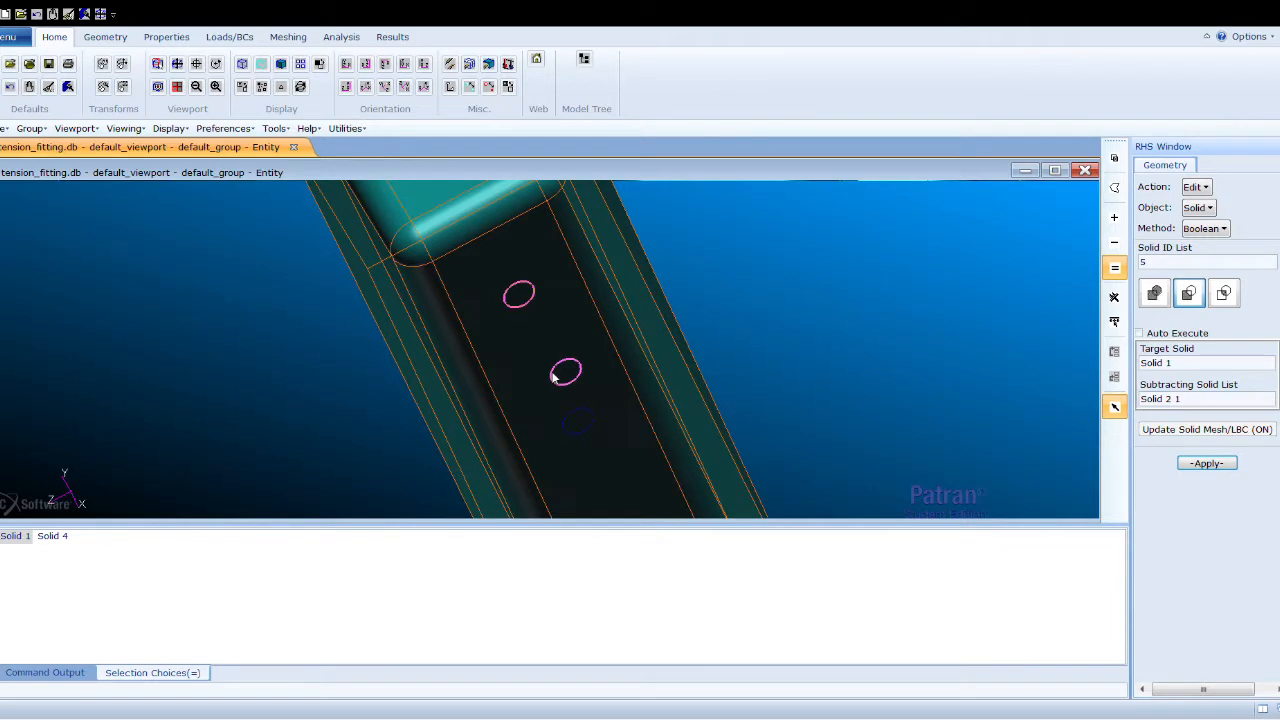
click(558, 378)
drag(1195, 399, 1128, 404)
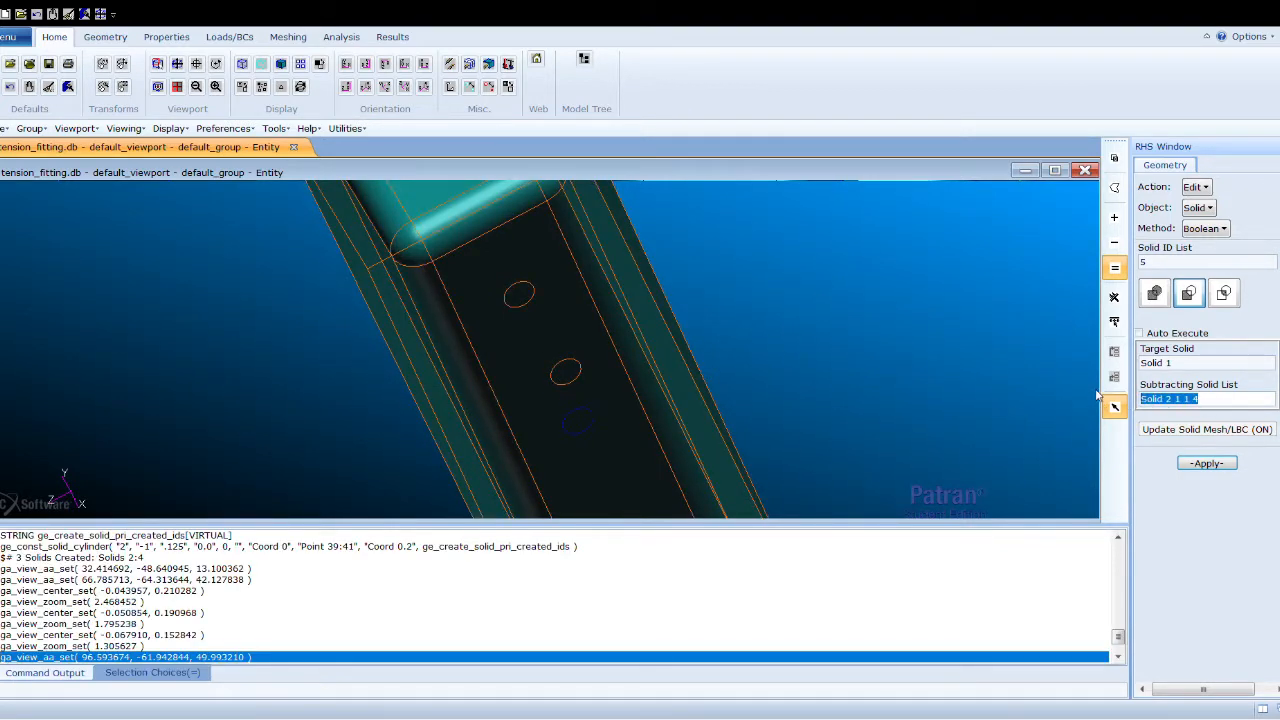
key(BackSpace)
Select the three floor hole cylinders (Solid 2:4) from the fitting's underside and subtract them from the target solid
scroll(812, 384, down, 4)
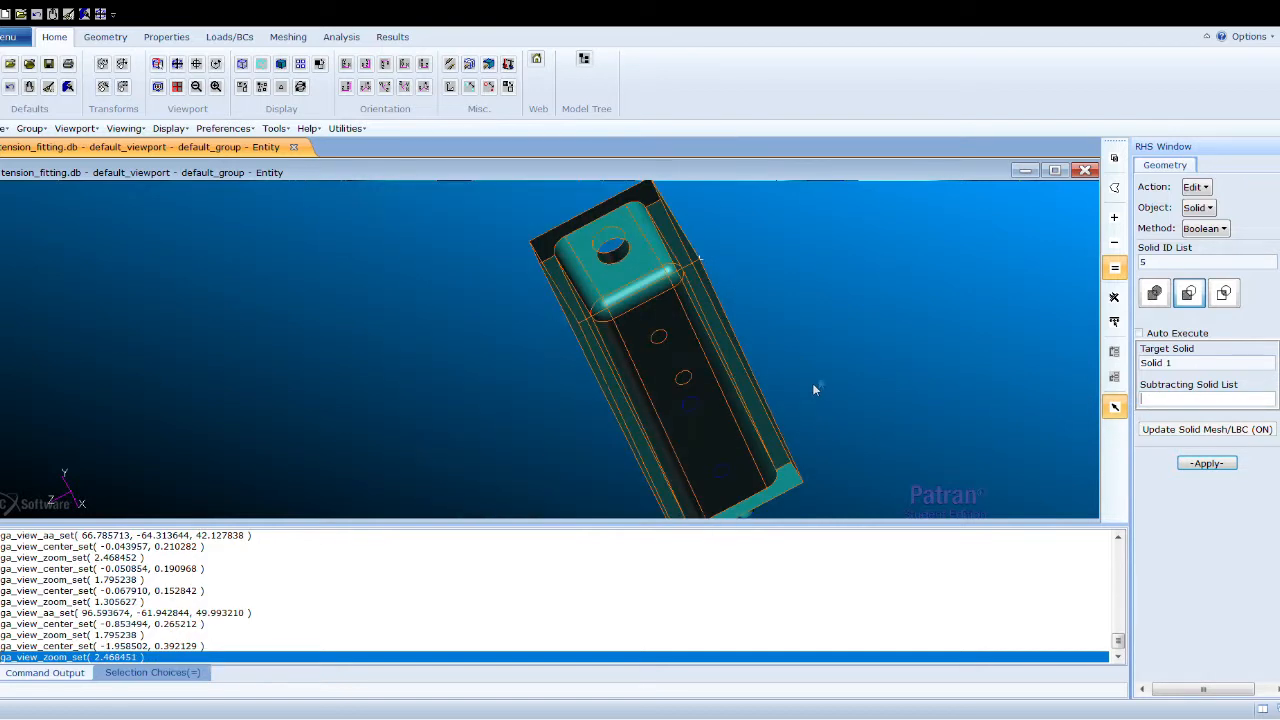
middle_drag(772, 446, 782, 372)
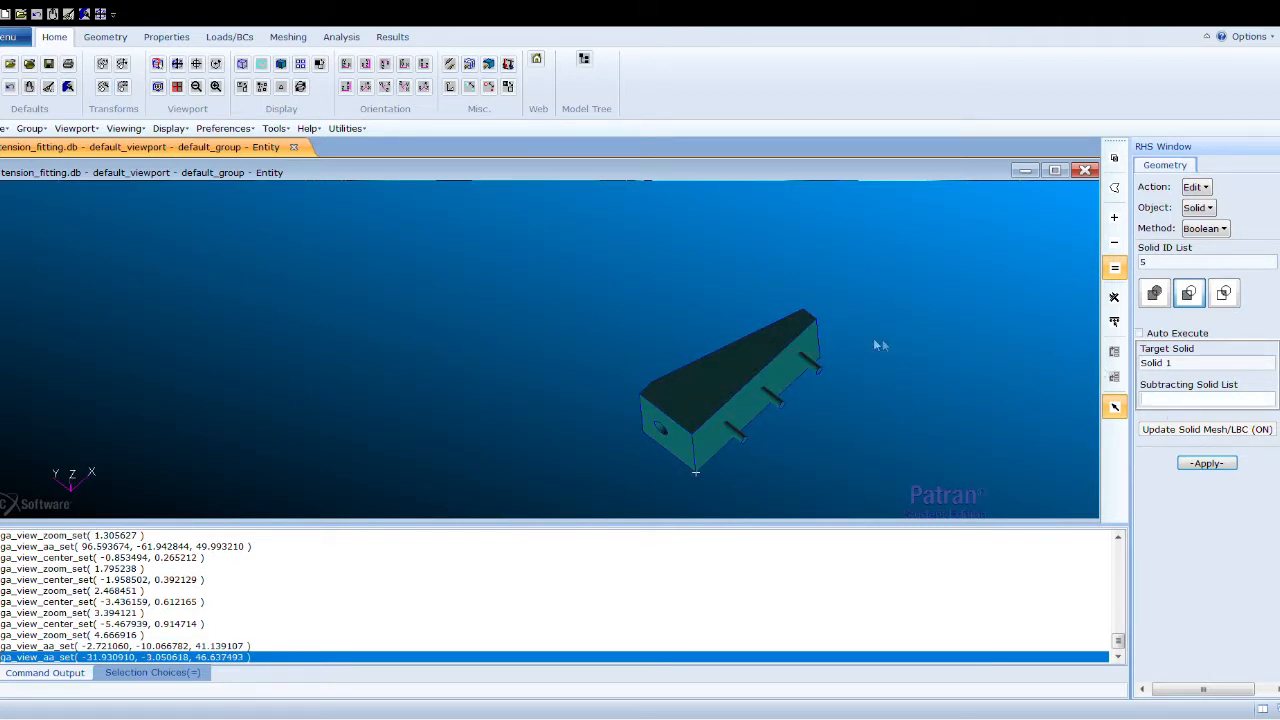
click(821, 370)
click(783, 404)
click(743, 447)
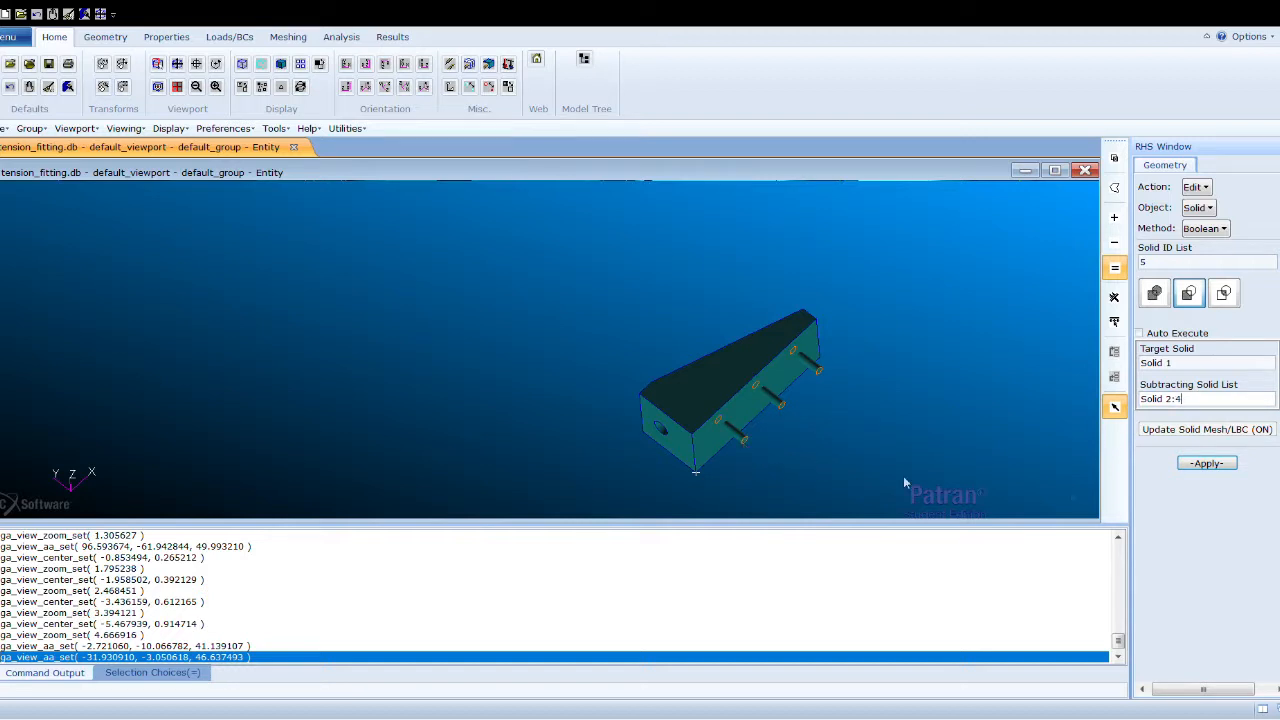
click(1206, 463)
middle_drag(685, 363, 746, 383)
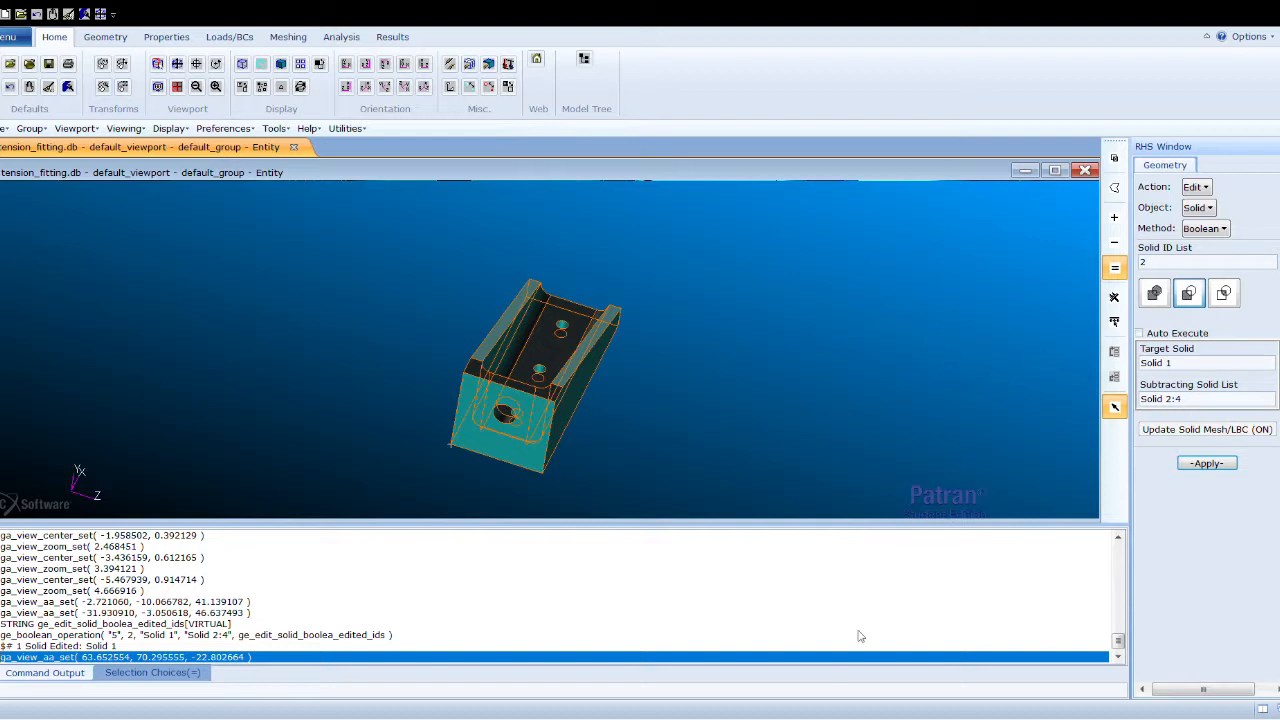
Display the model in wireframe and set up point creation with the ArcCenter method, with Auto Execute off
click(1196, 186)
click(1211, 215)
click(1204, 211)
click(1213, 227)
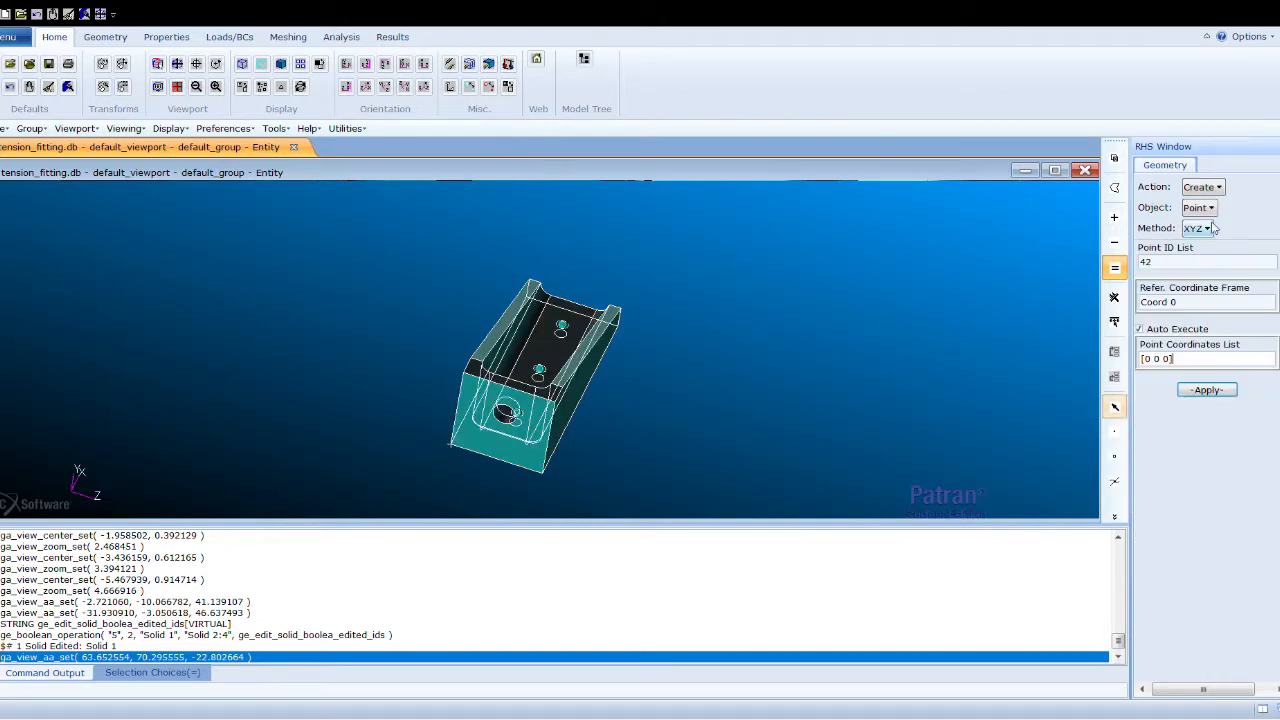
click(242, 65)
middle_drag(618, 472, 567, 477)
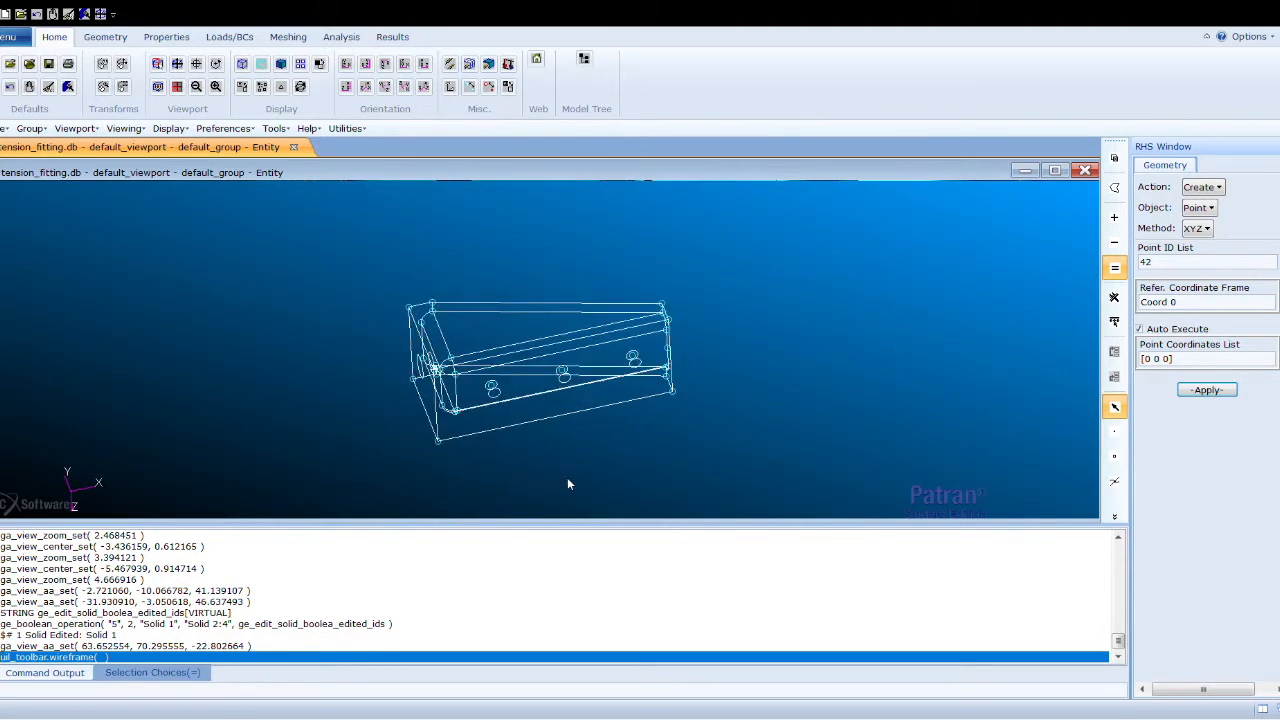
click(1198, 228)
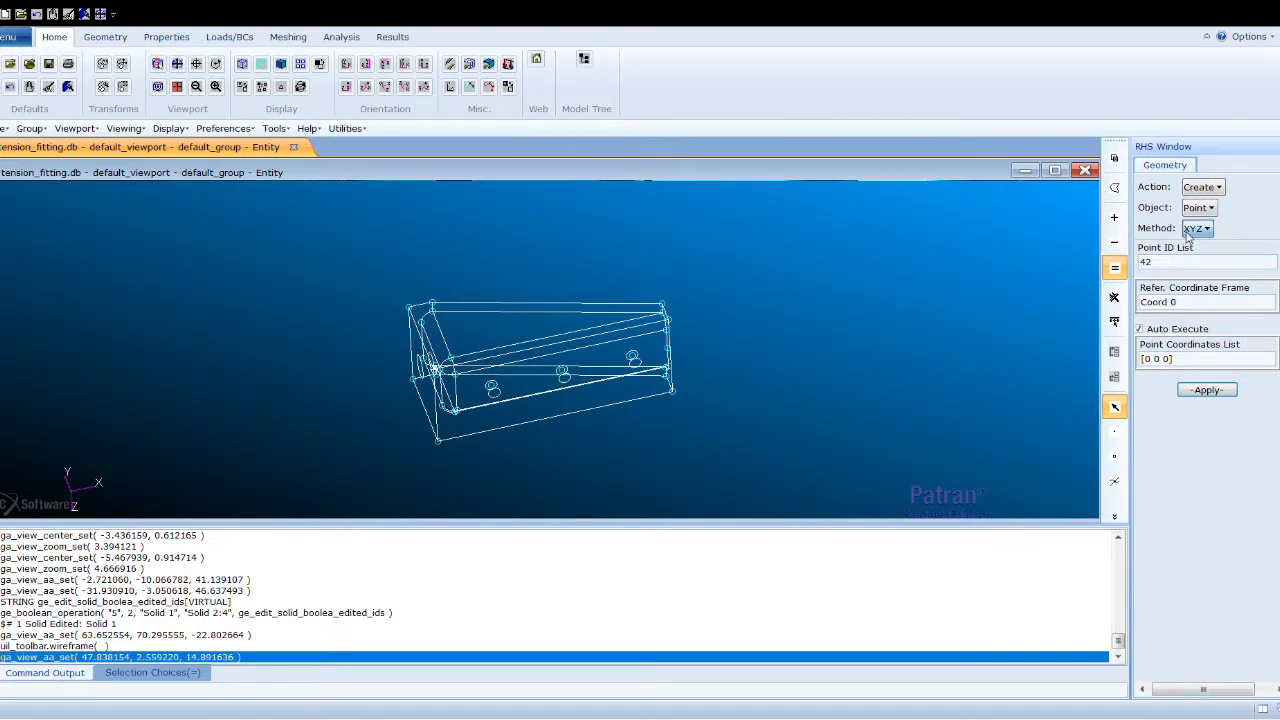
click(1225, 269)
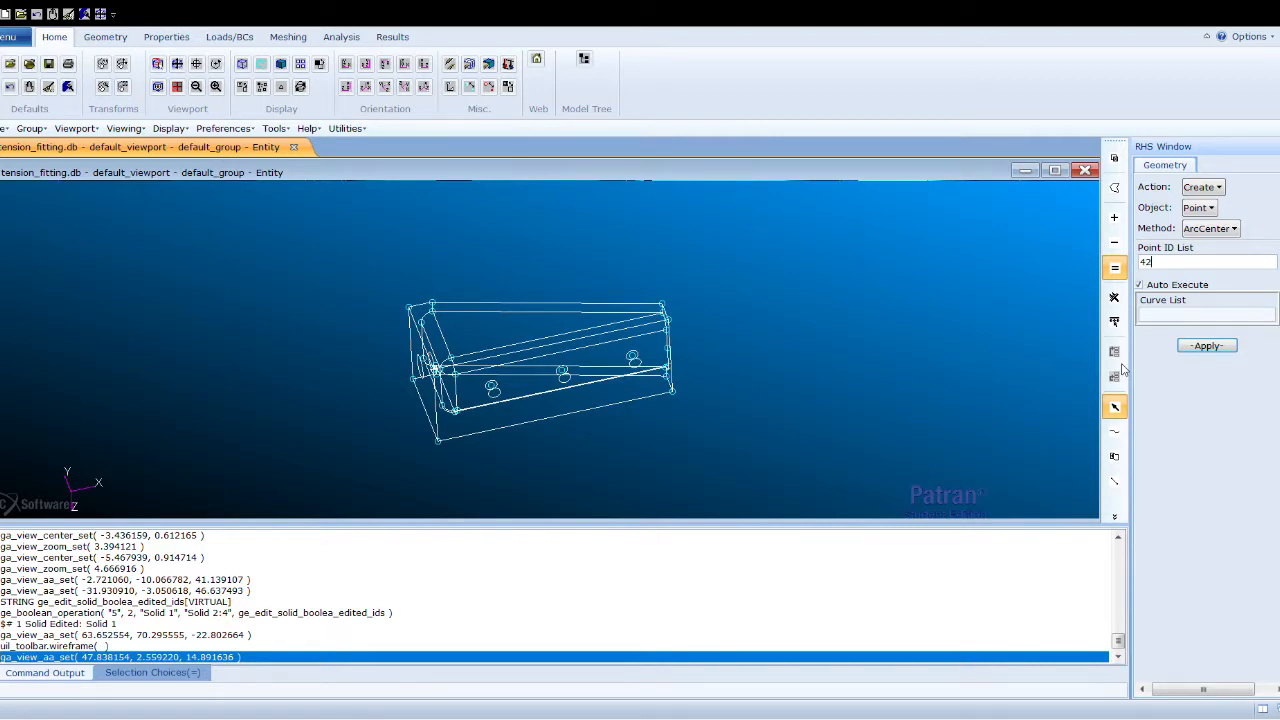
click(1139, 286)
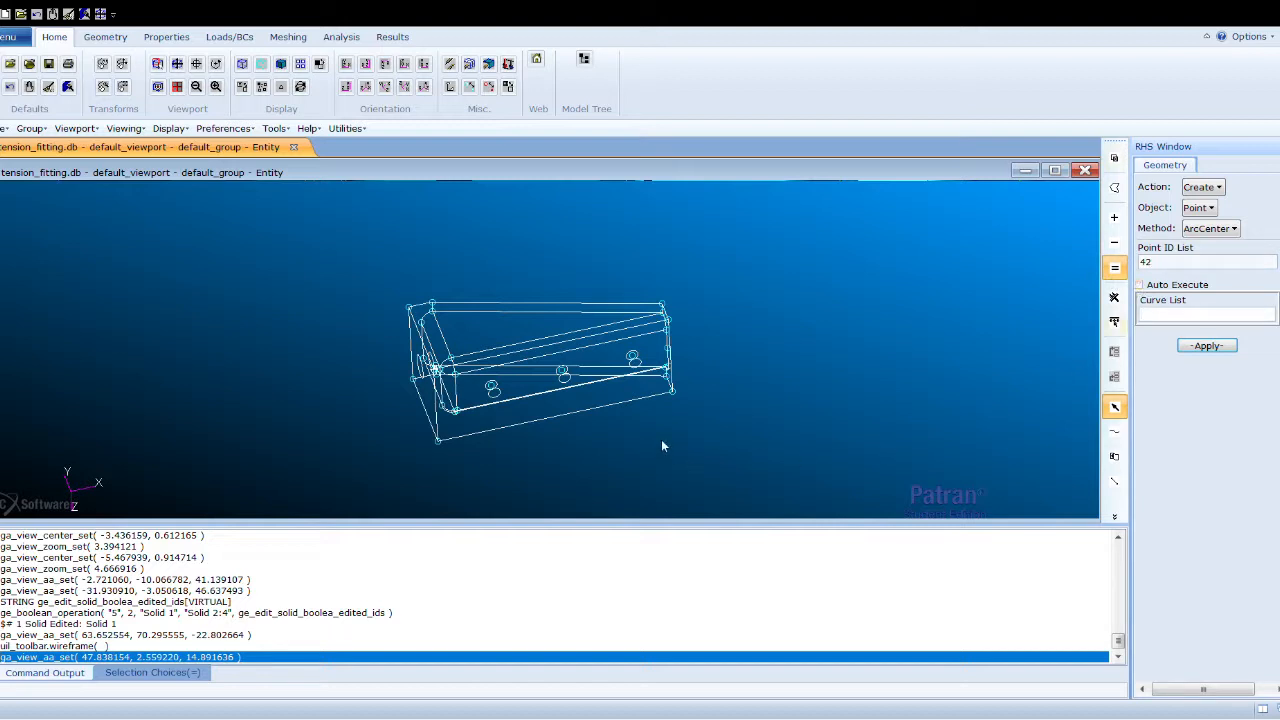
Create a point at the bolt hole's center using its circular edge Solid 1.11.1 as the curve
mouse_move(661, 446)
middle_down()
mouse_move(719, 393)
mouse_move(686, 431)
mouse_move(717, 369)
mouse_move(640, 409)
mouse_move(690, 426)
mouse_move(665, 429)
middle_up()
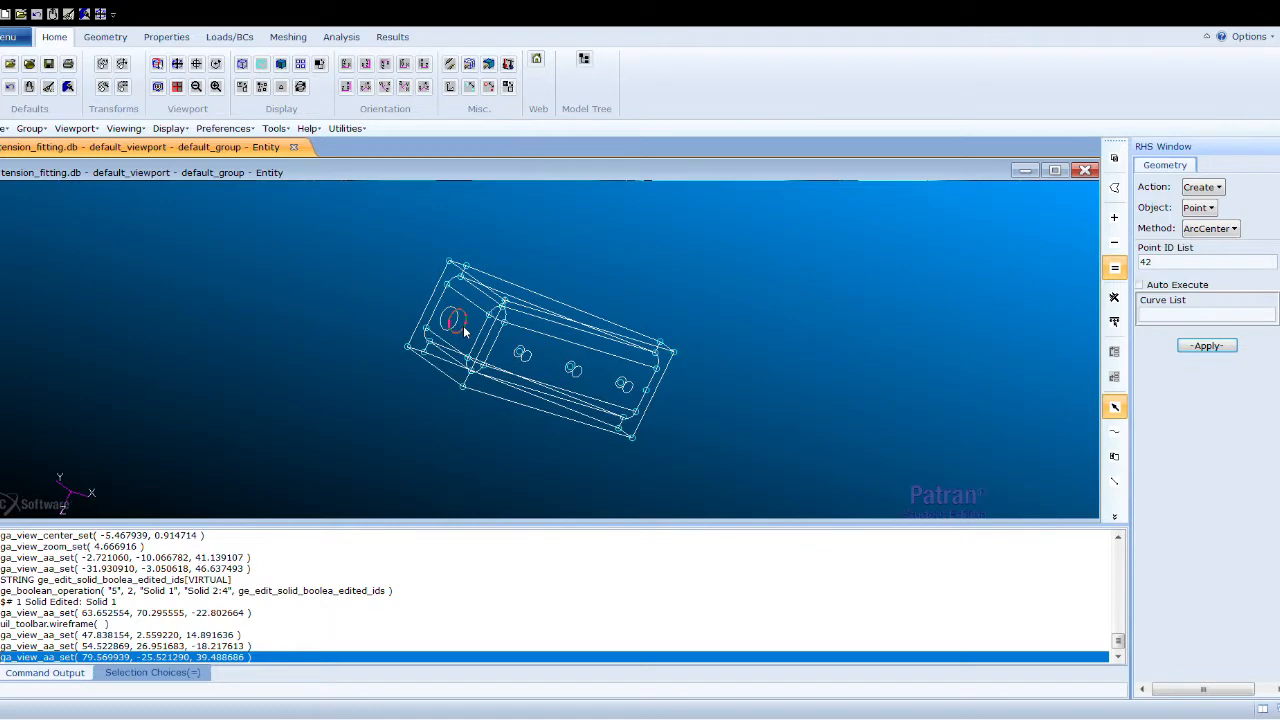
scroll(464, 331, up, 3)
middle_drag(503, 318, 429, 341)
scroll(530, 283, down, 3)
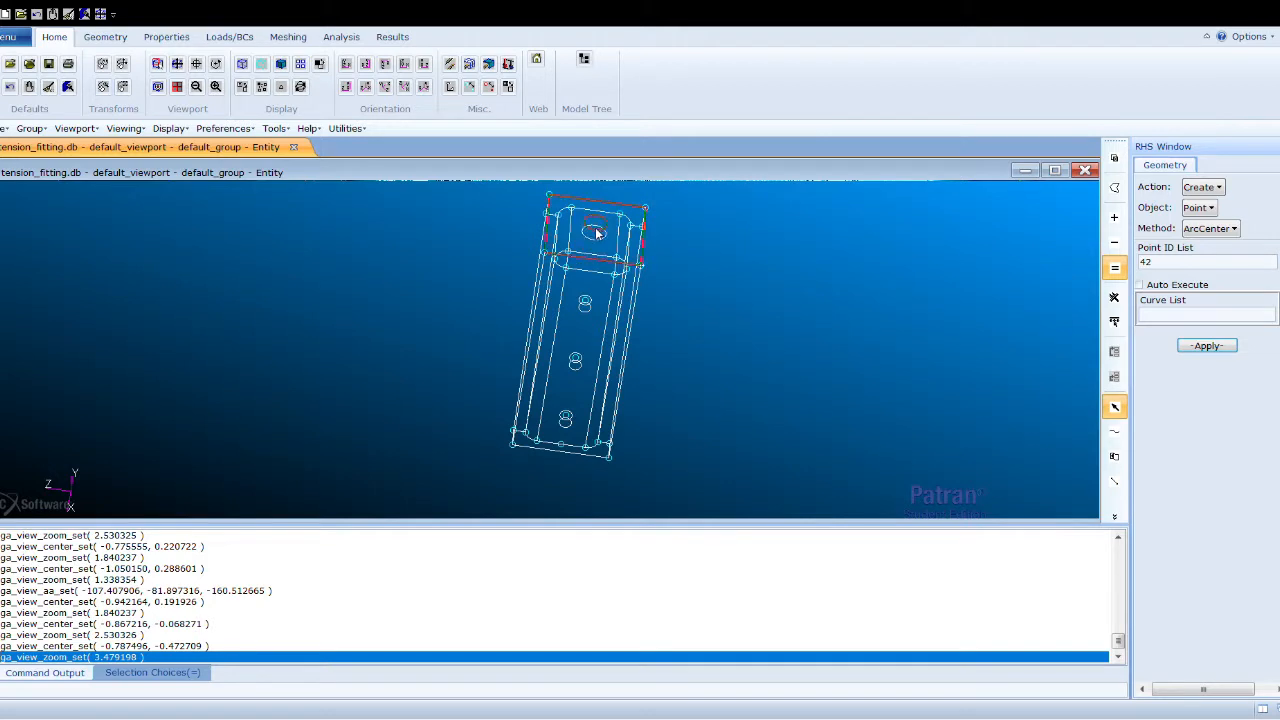
scroll(596, 234, up, 4)
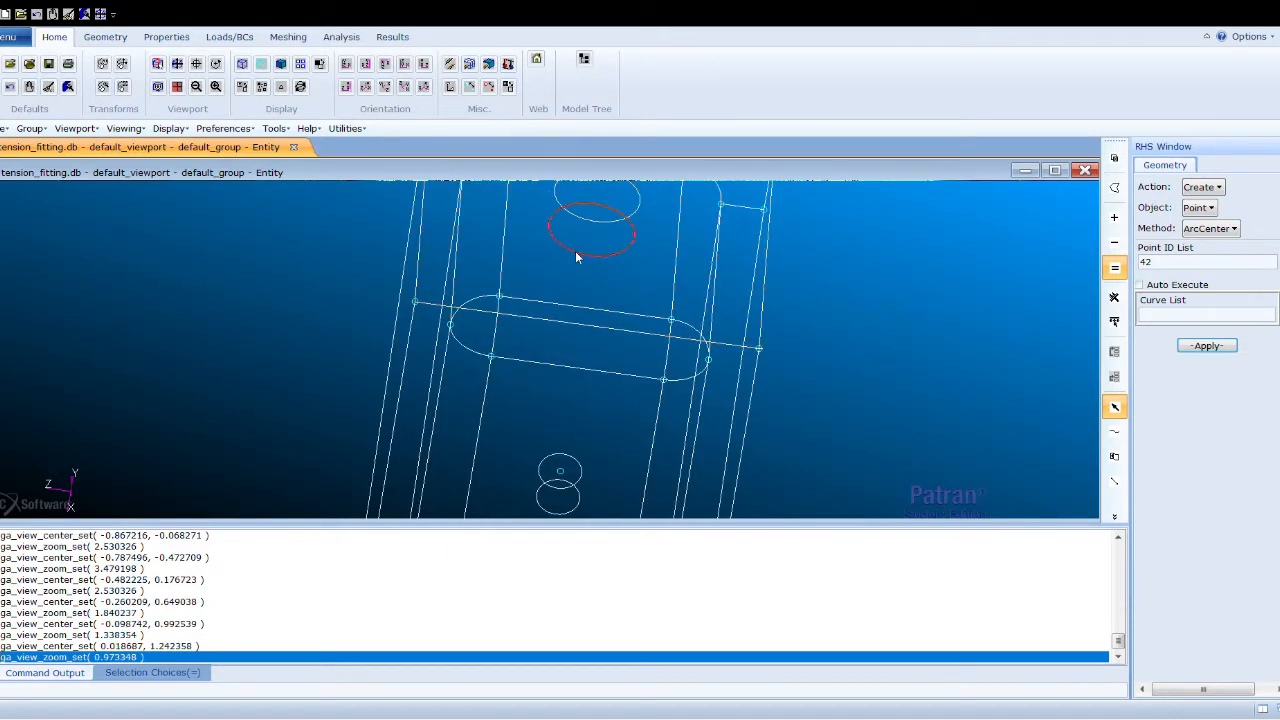
click(580, 251)
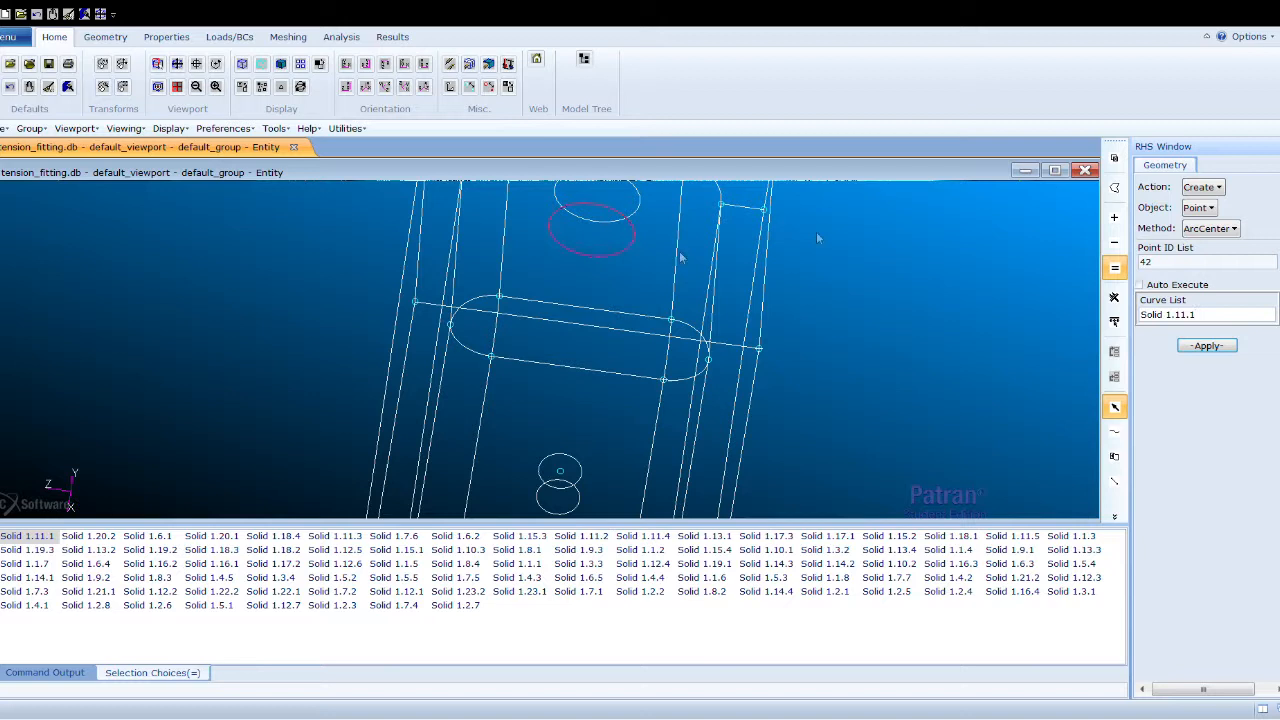
click(1204, 318)
key(Delete)
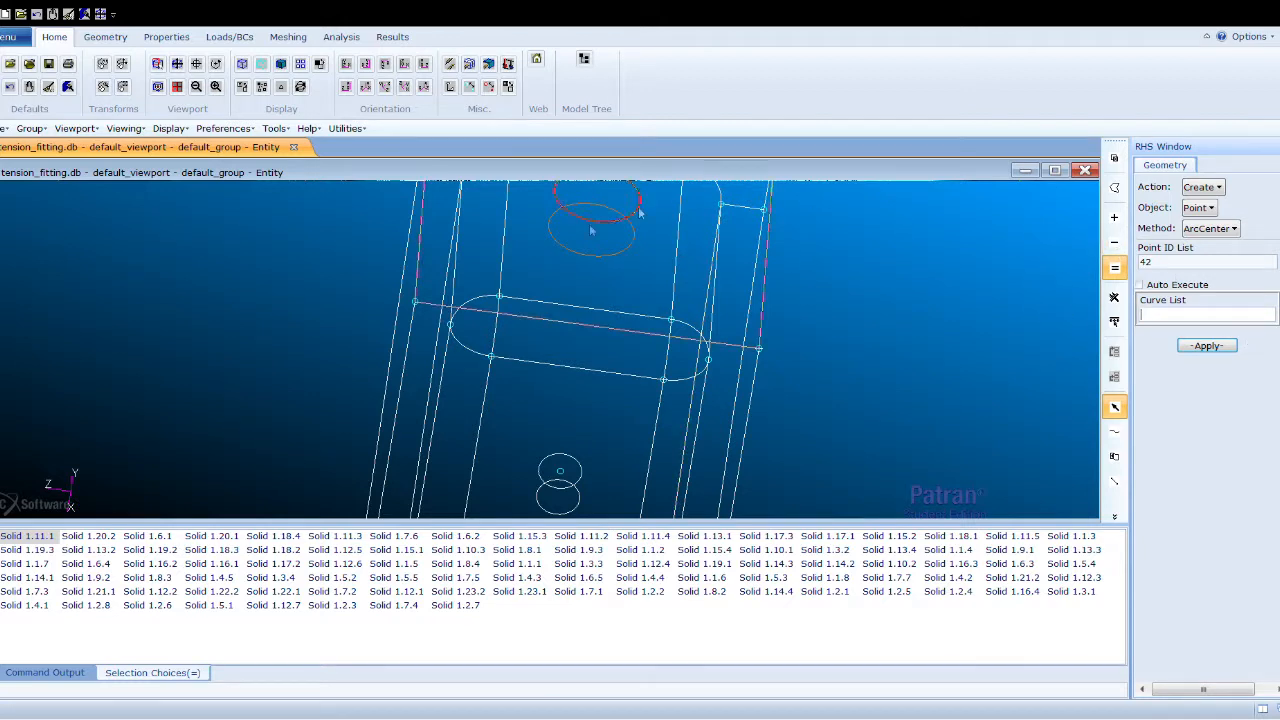
click(604, 259)
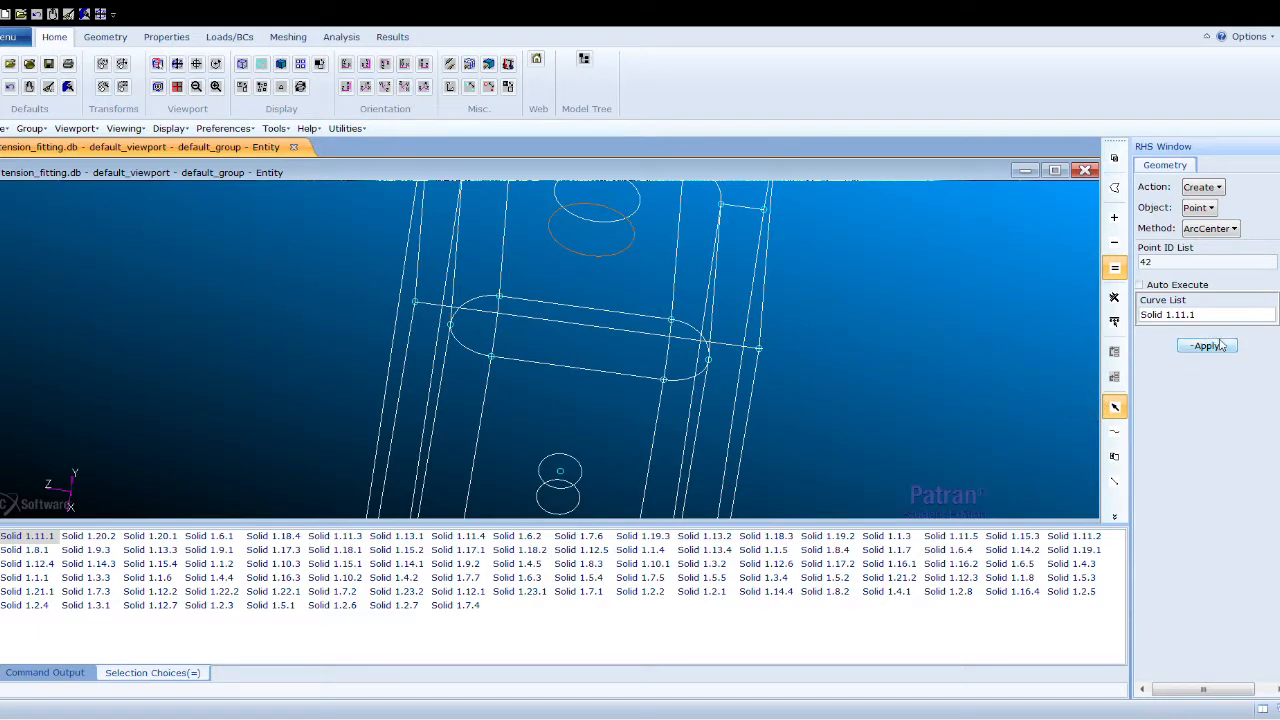
middle_drag(760, 380, 831, 370)
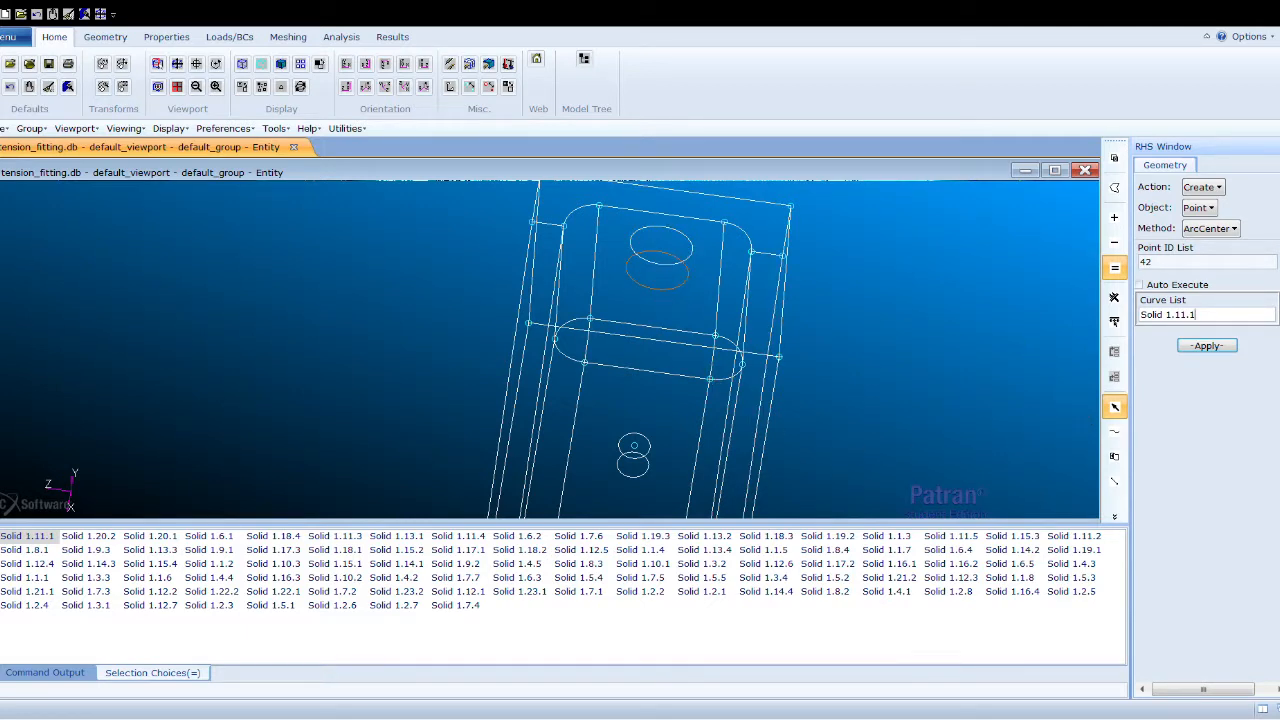
click(1222, 352)
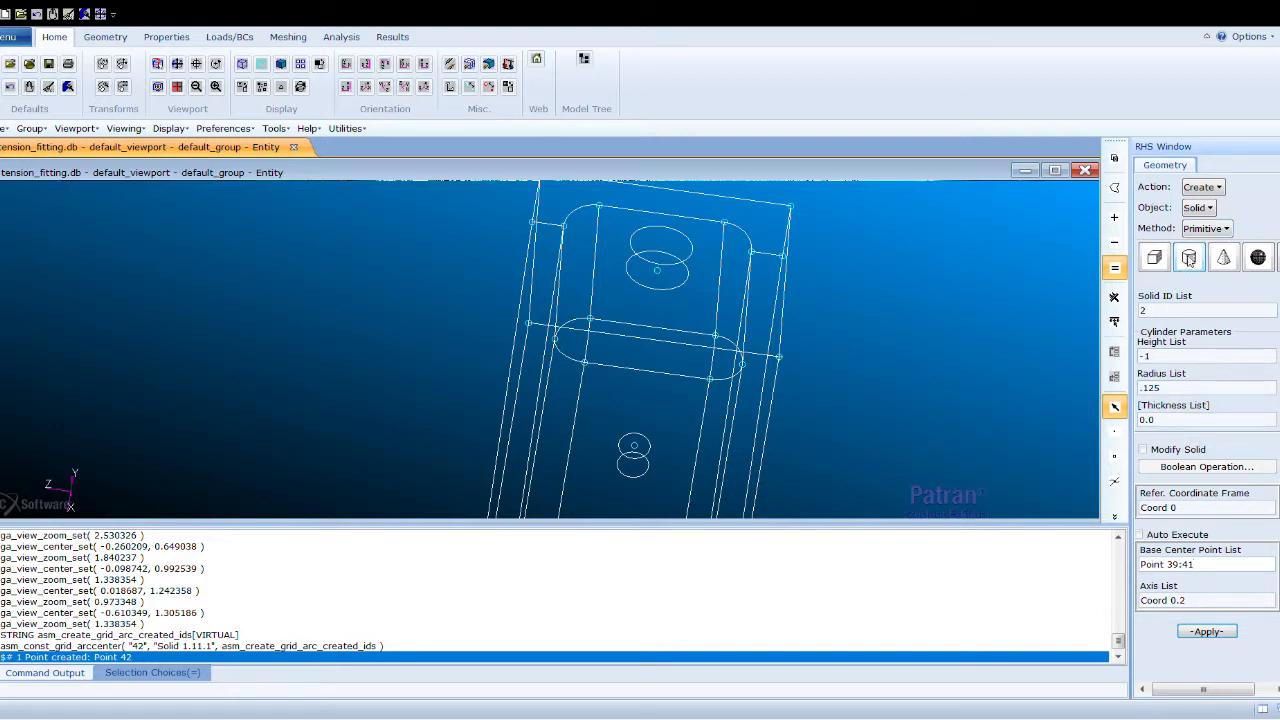
Set up a cylinder primitive with height 1 and radius .371
click(1189, 259)
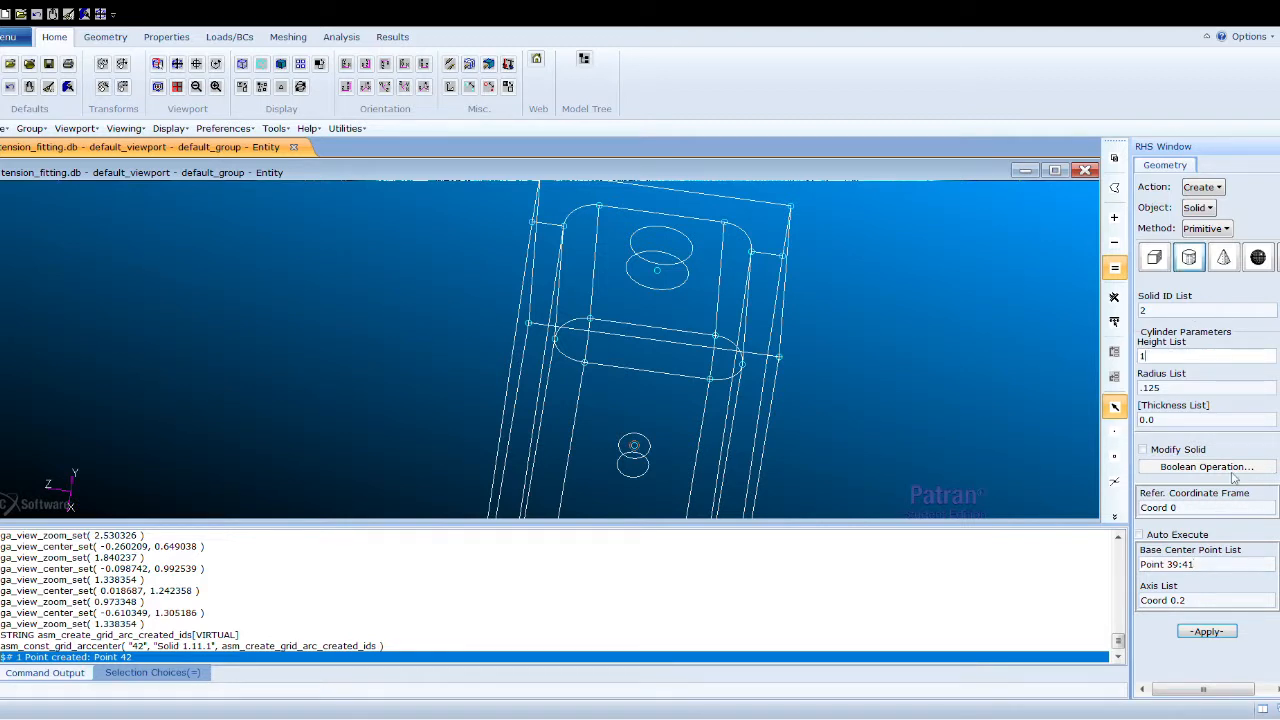
click(1152, 360)
key(Tab)
text(.)
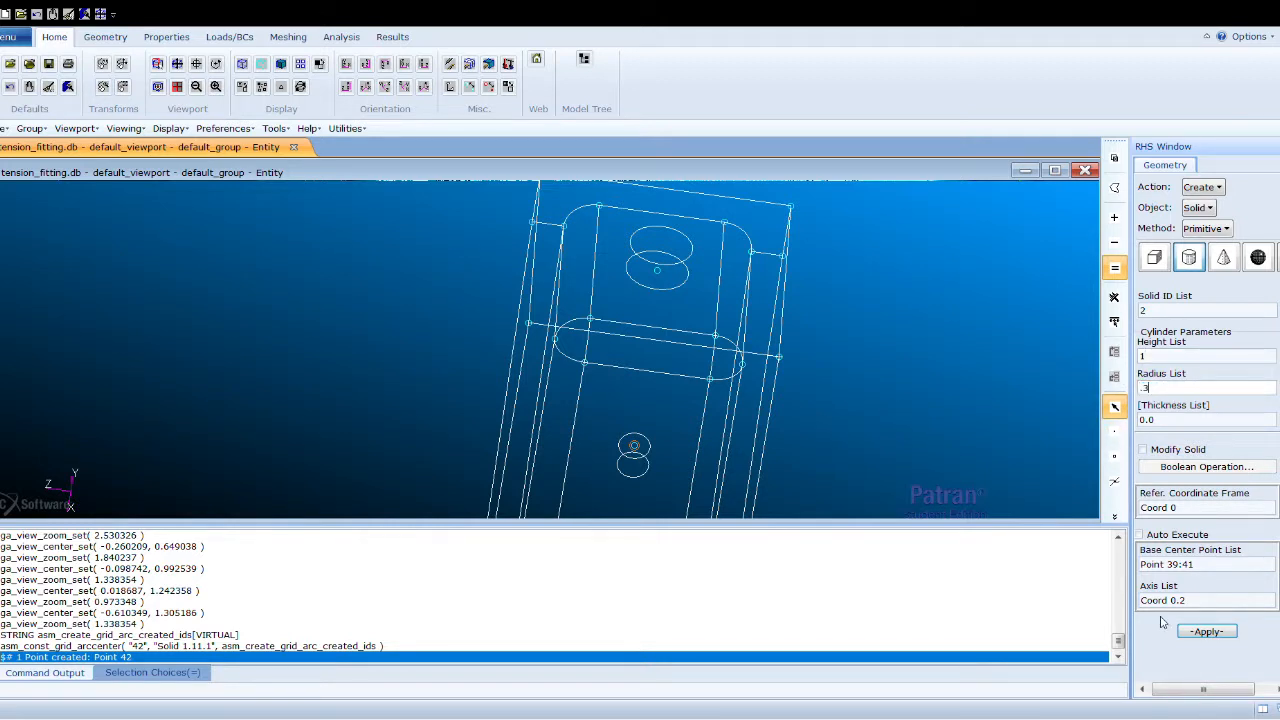
text(371)
Create the cylinder at the bolt hole center, using Point 42 as base center point and Coord 0.1 as the axis
drag(1220, 564, 1125, 555)
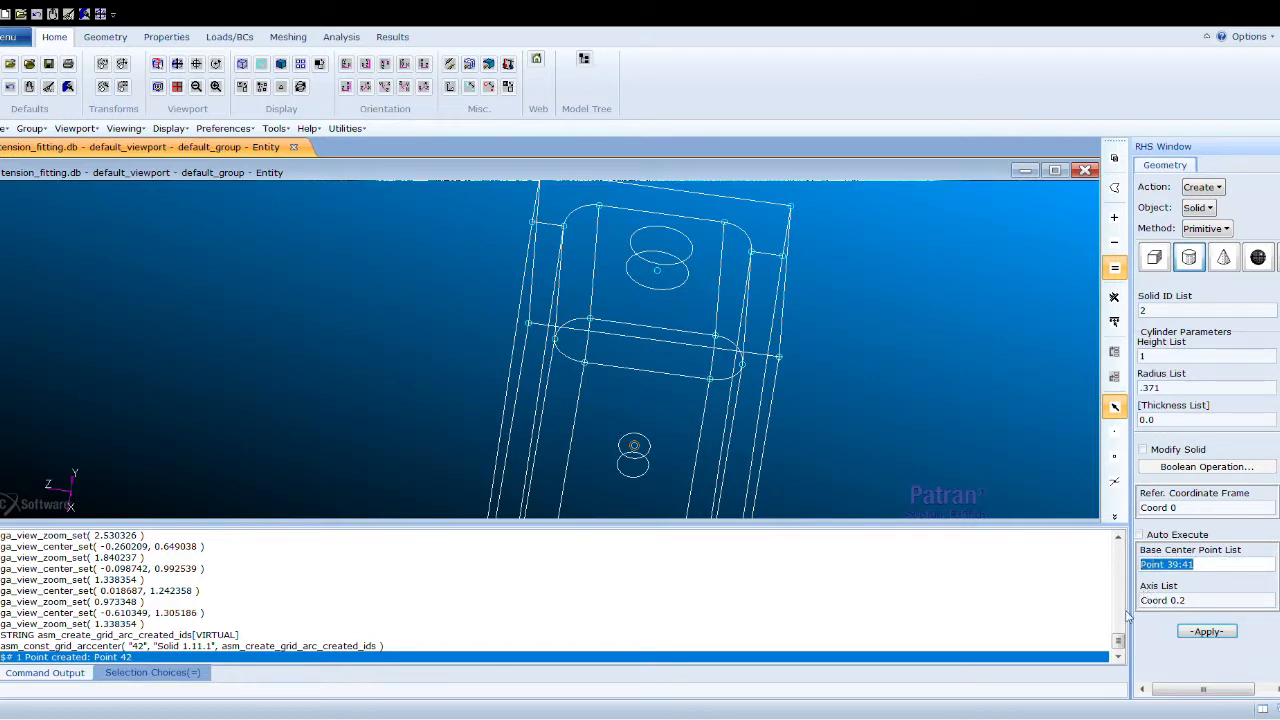
key(Delete)
click(659, 274)
key(BackSpace)
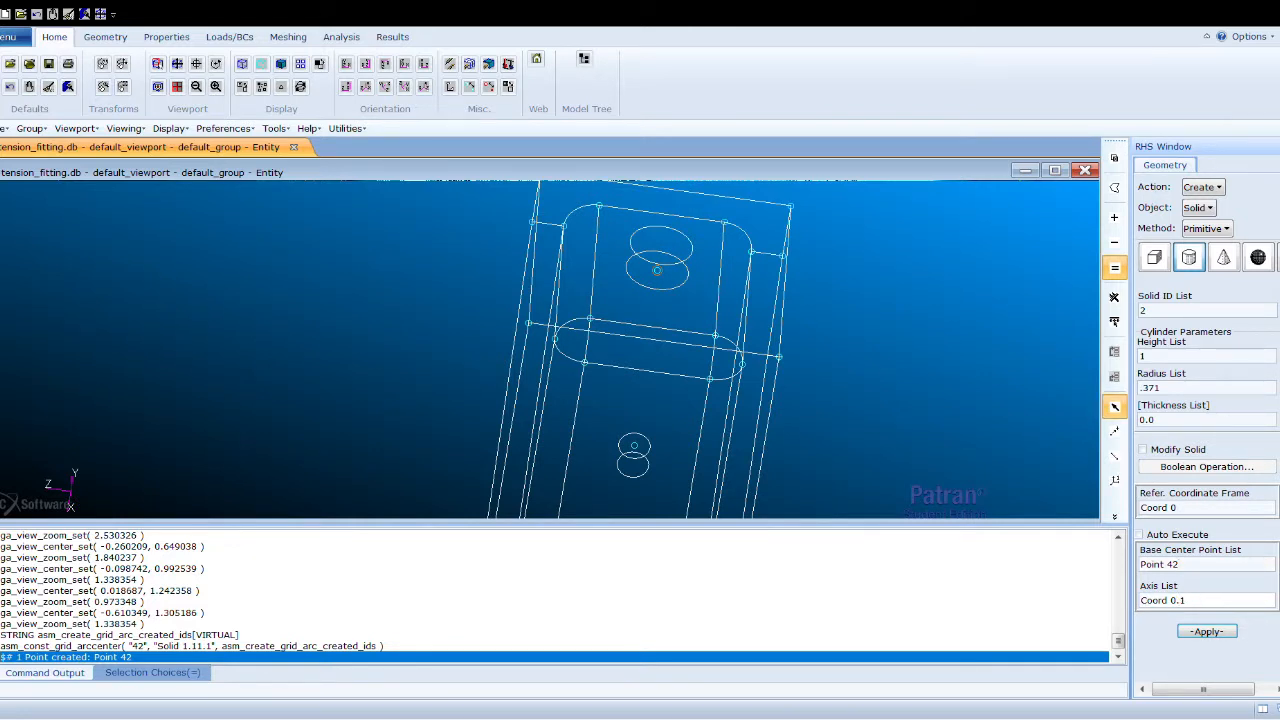
scroll(1207, 600, down, 2)
click(1225, 544)
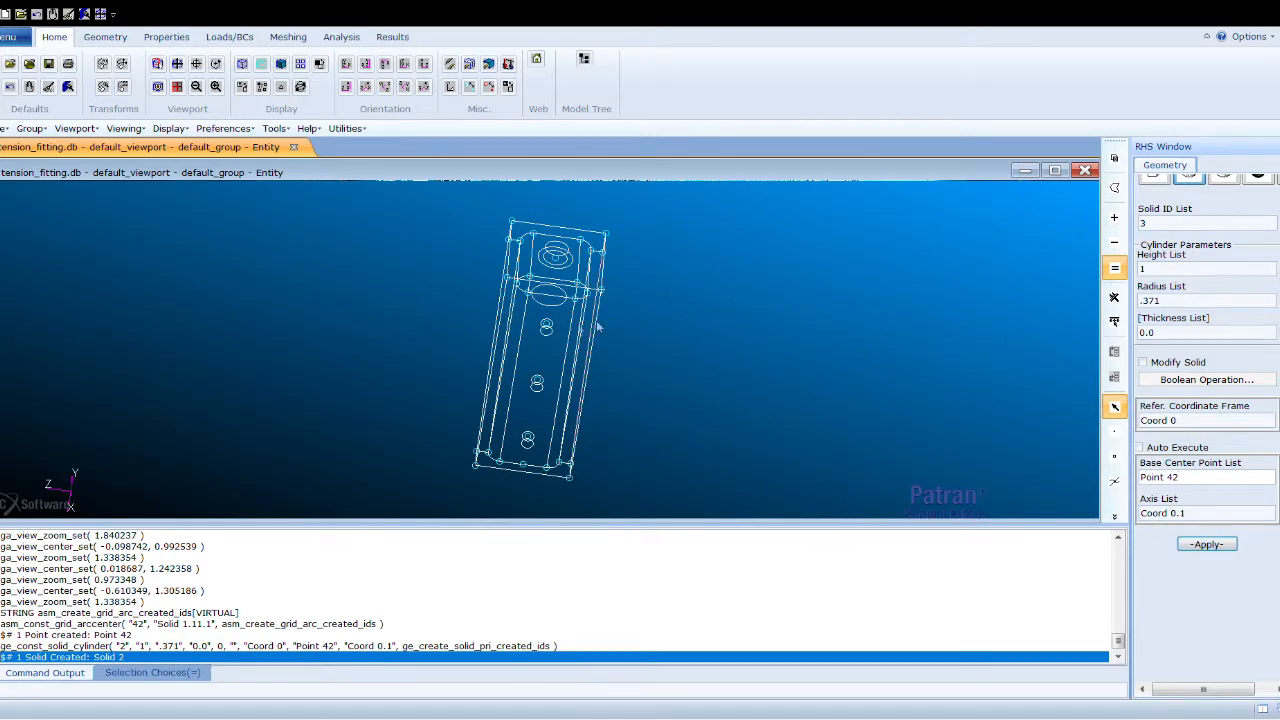
Shade the model smoothly and set up solid editing with the Imprint method, with Auto Execute off
click(281, 63)
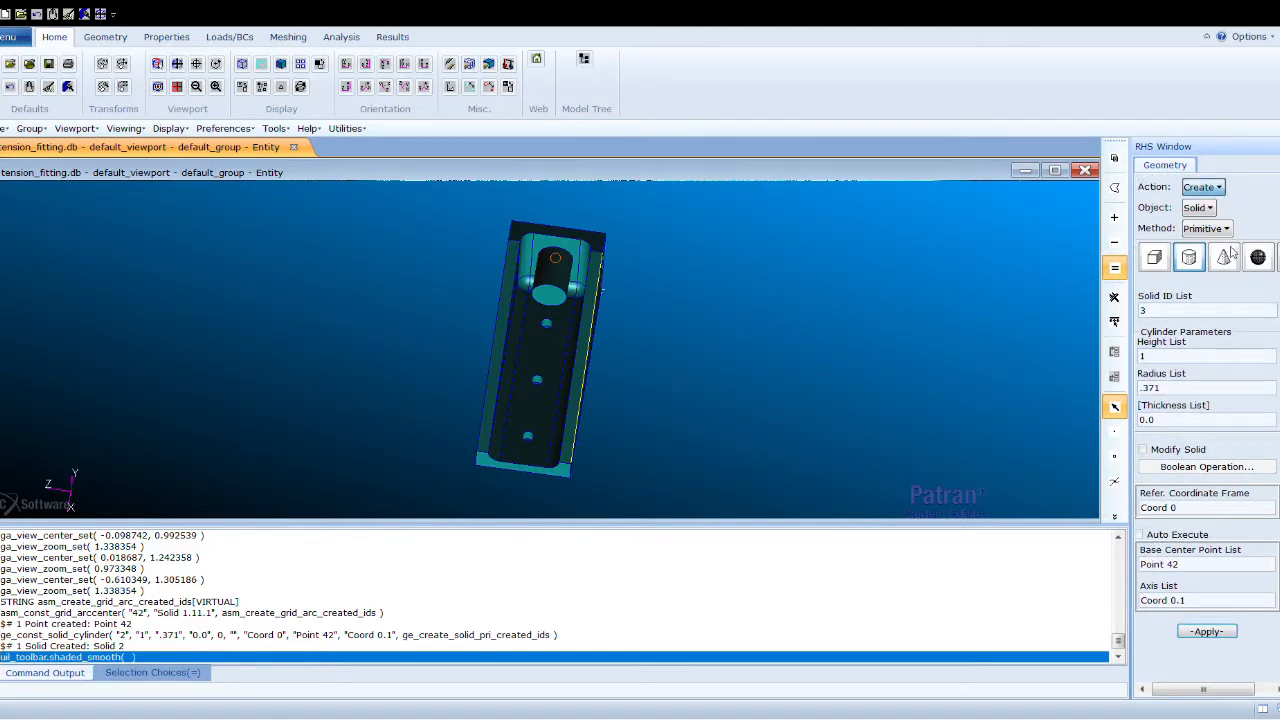
click(1210, 228)
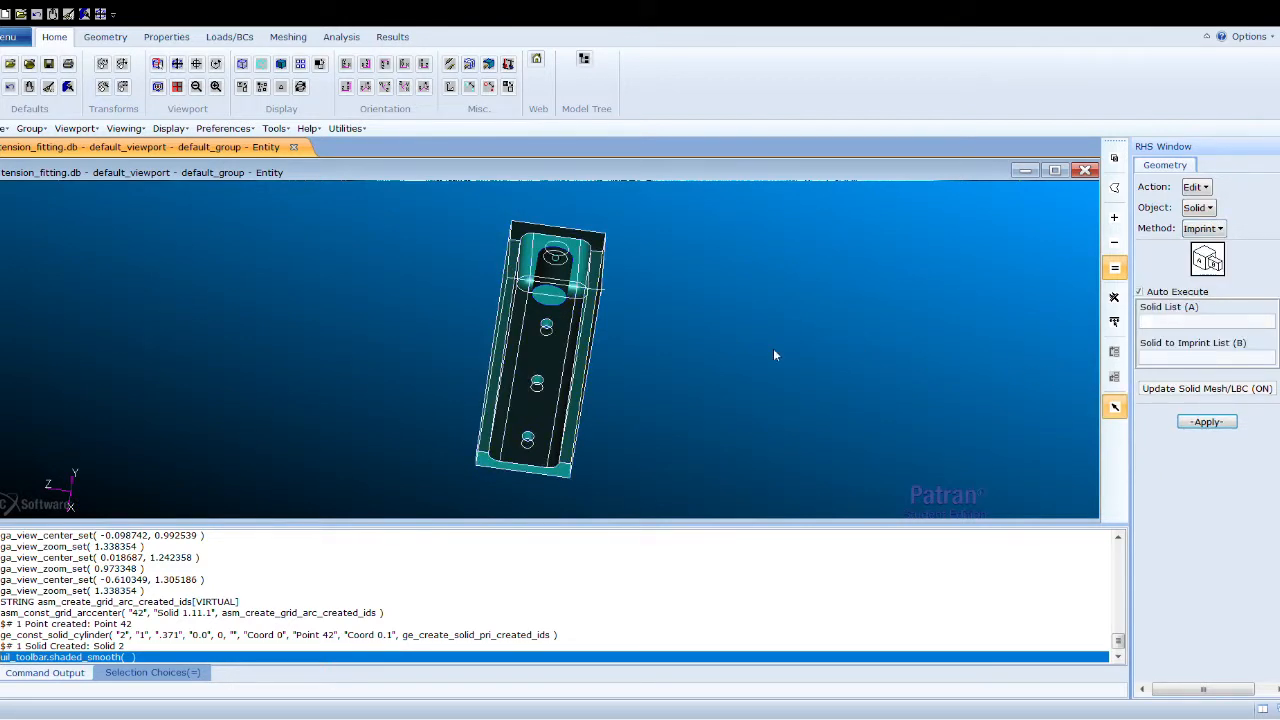
middle_drag(773, 348, 819, 314)
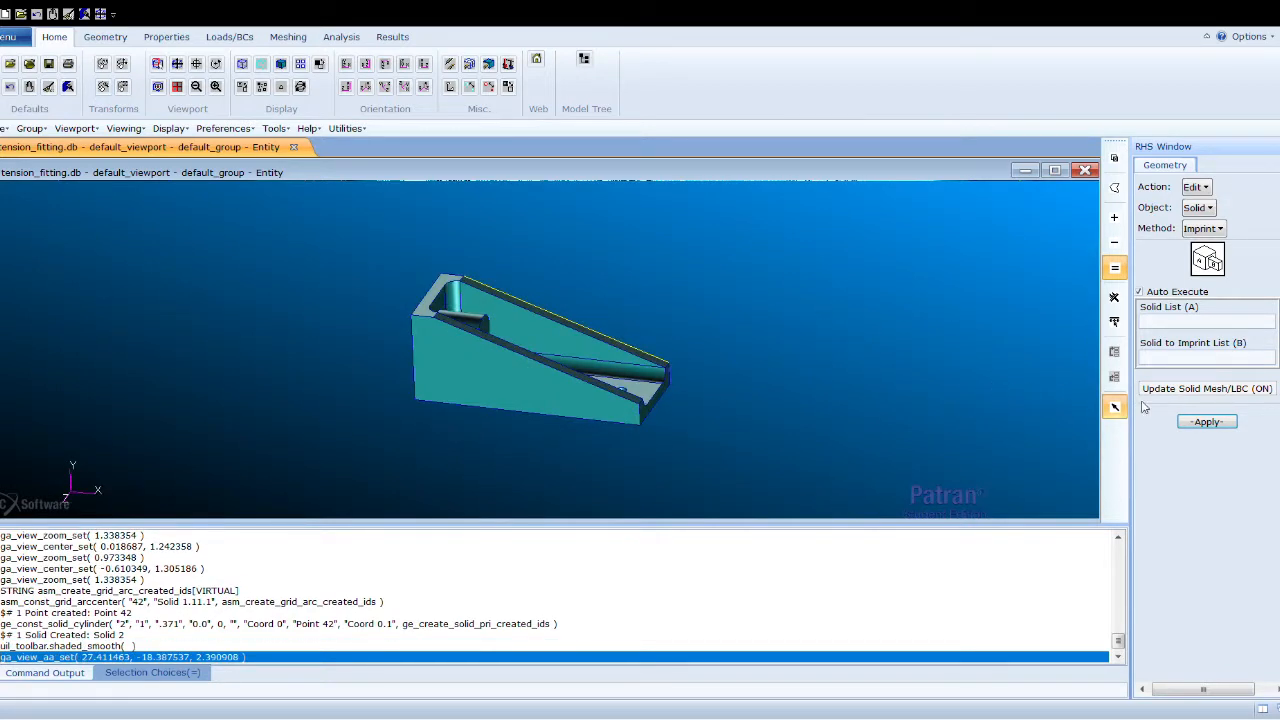
middle_drag(682, 455, 644, 481)
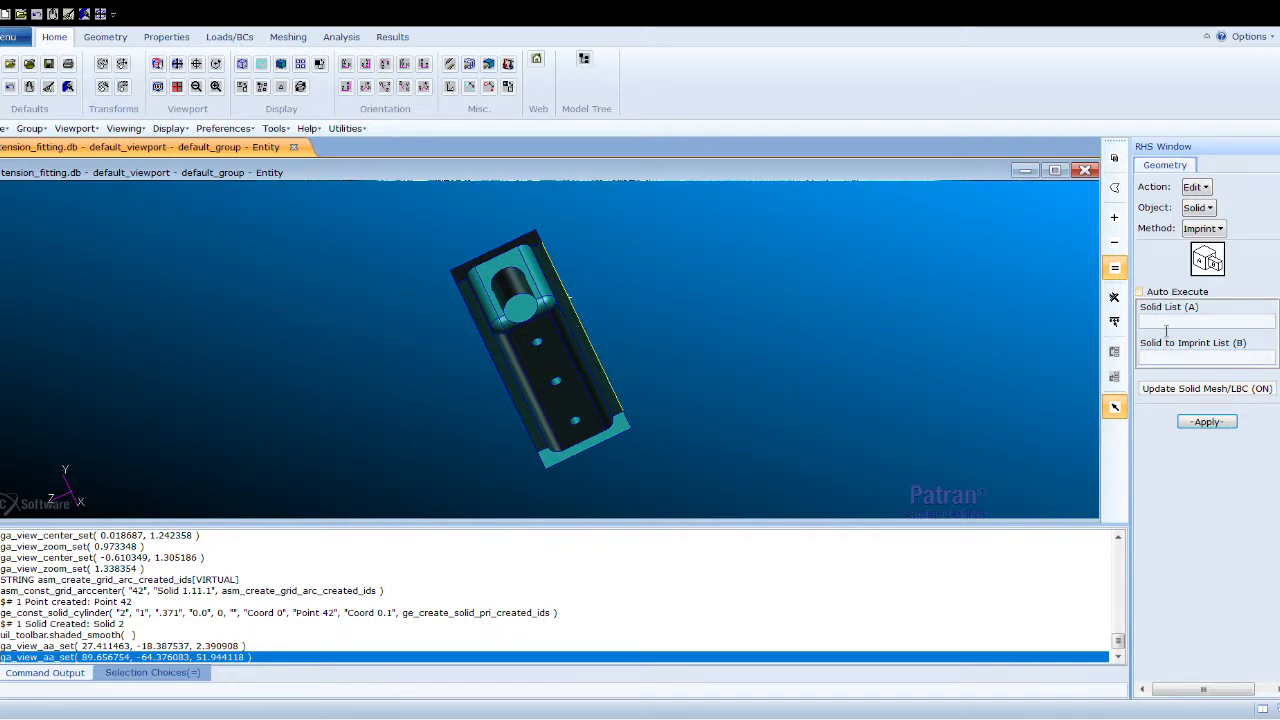
Imprint the cylinder Solid 2 onto the fitting, using Solid 1 as list A and Solid 2 as the solid to imprint
click(537, 367)
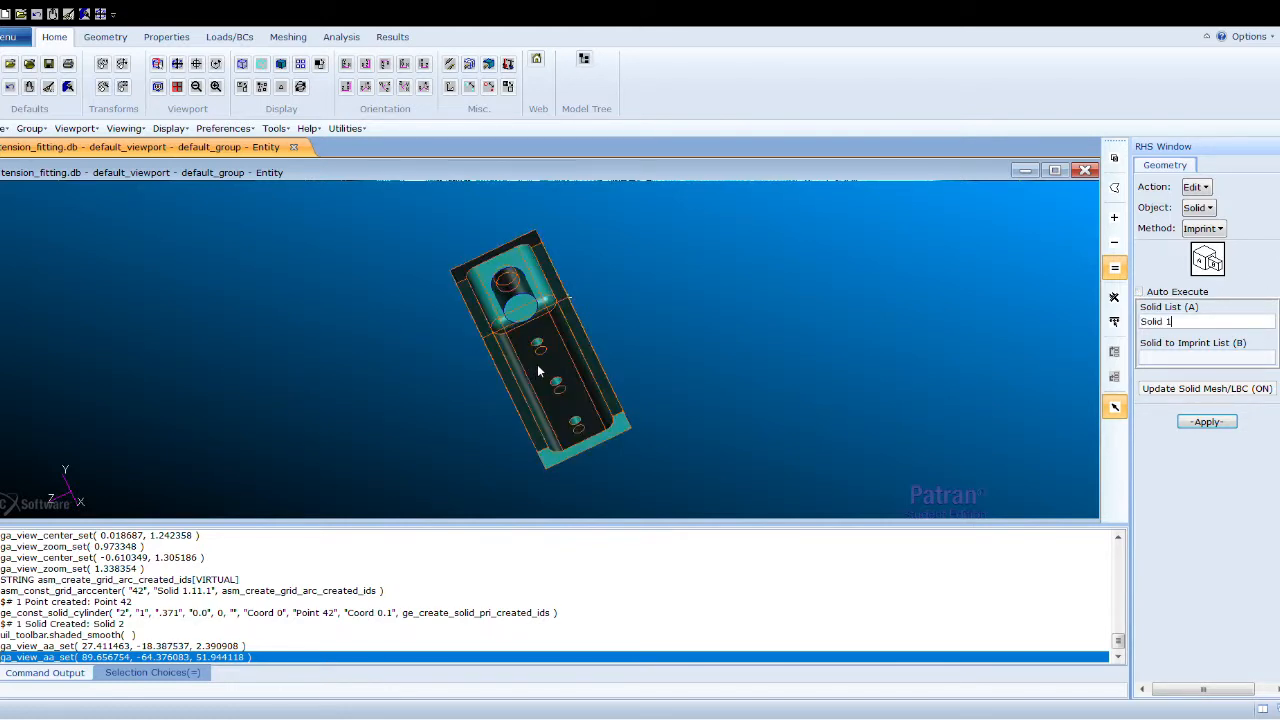
click(1190, 358)
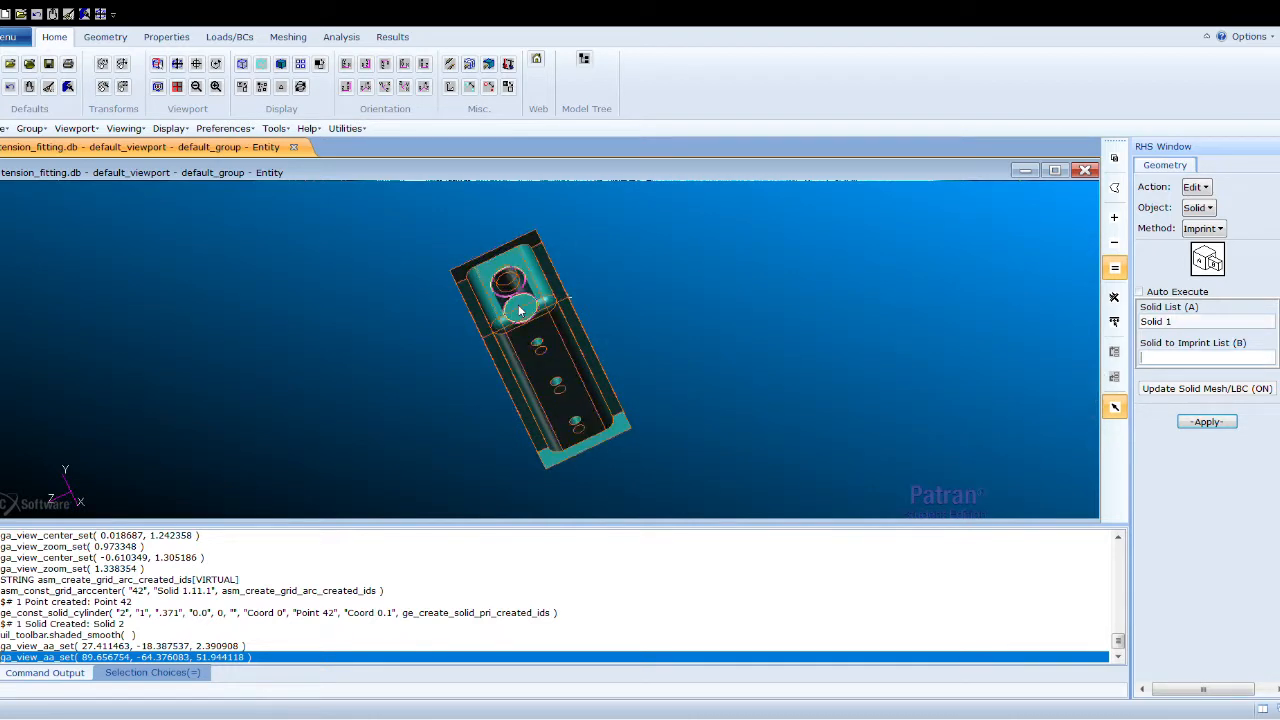
click(519, 311)
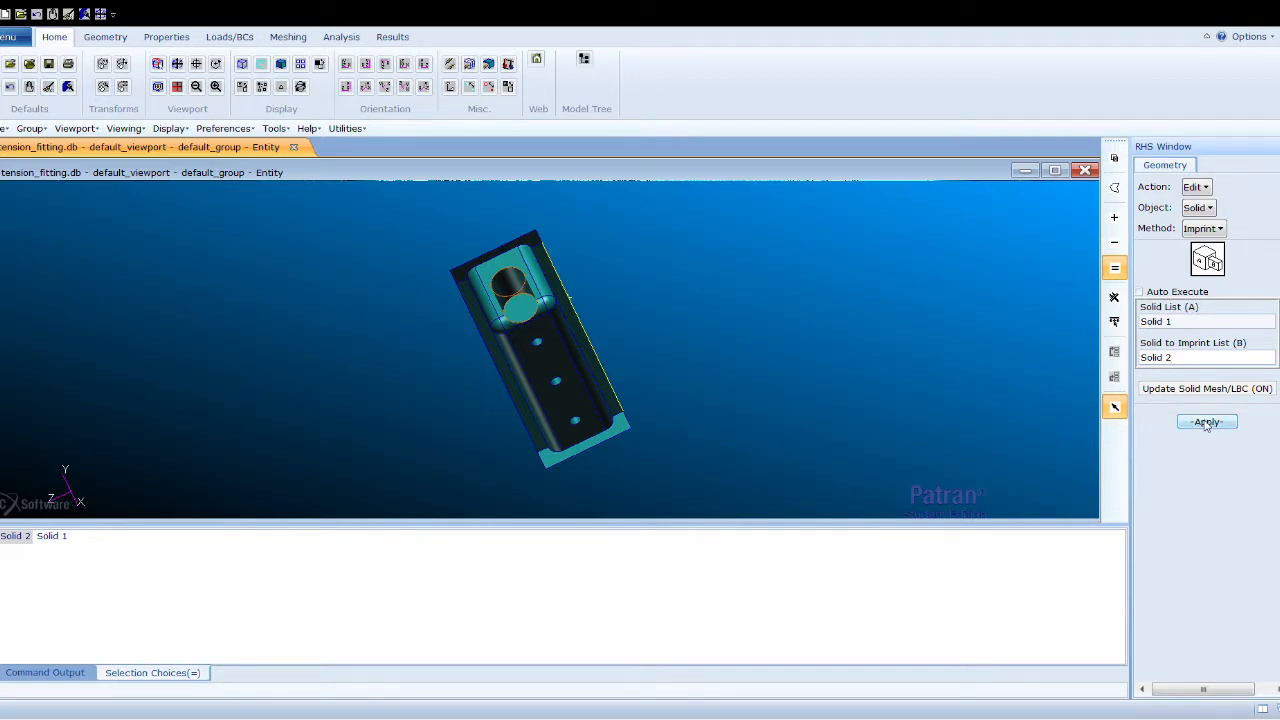
click(1208, 421)
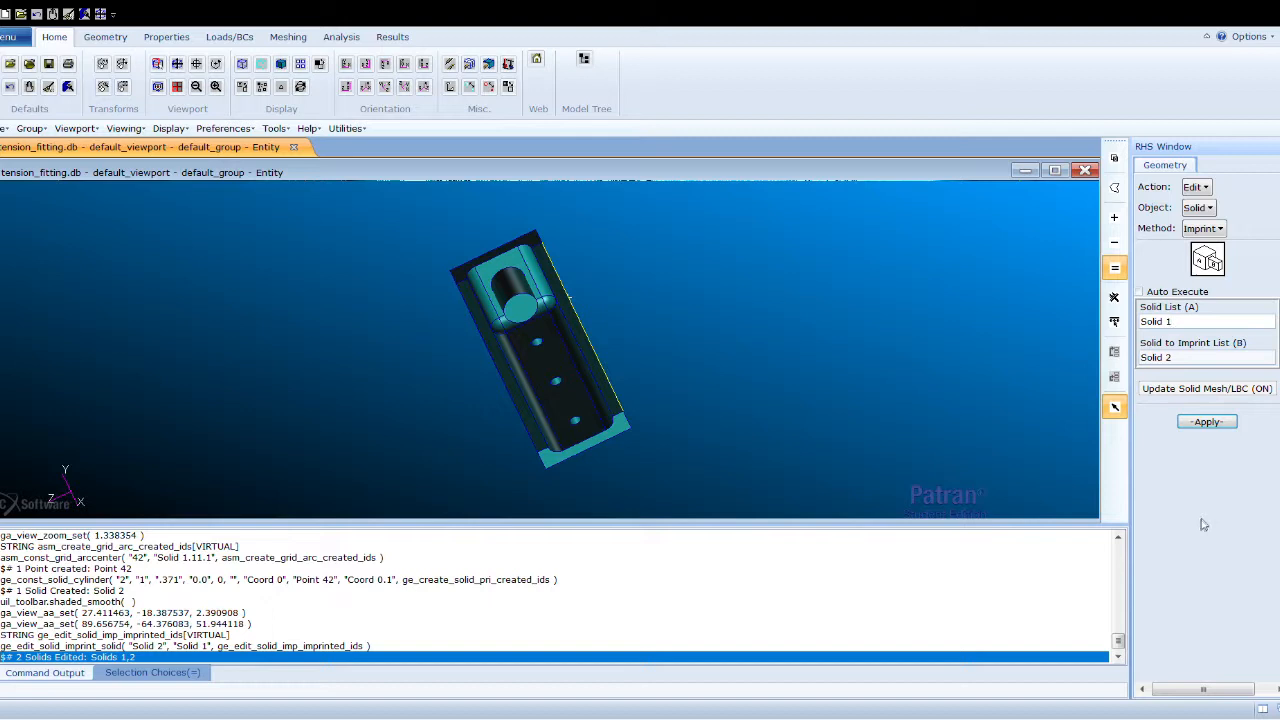
click(1200, 423)
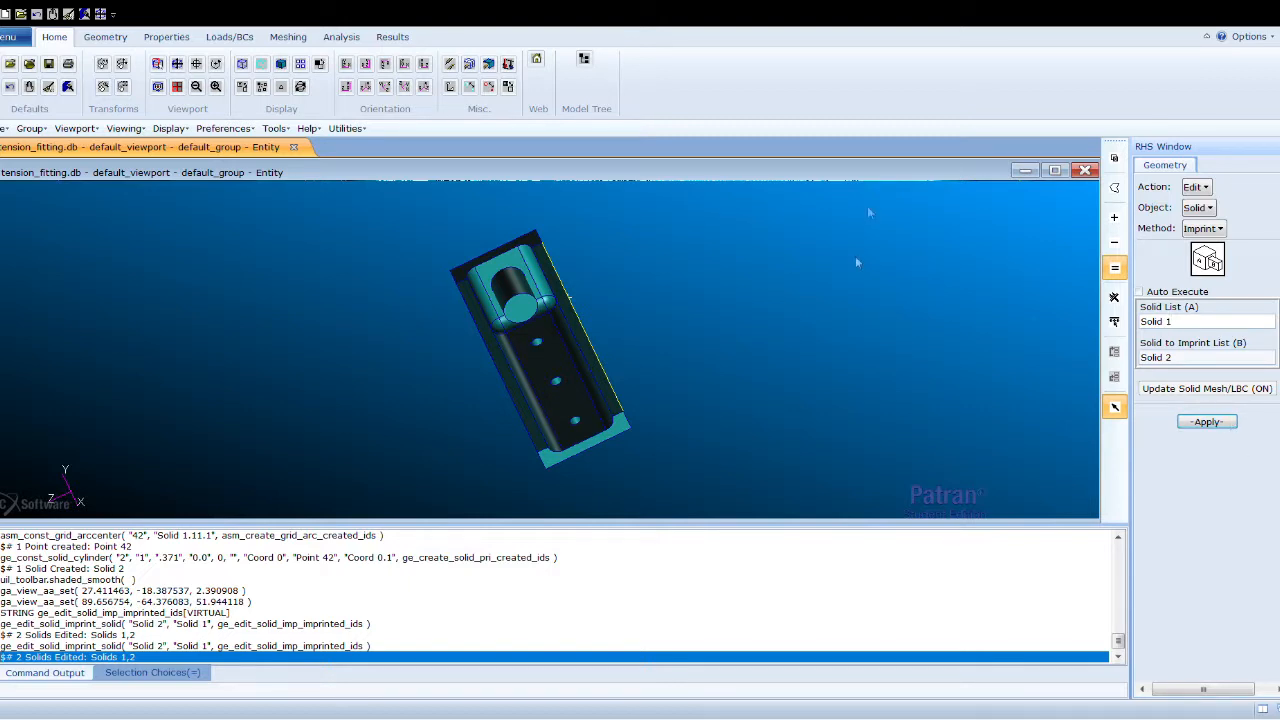
Delete the cylinder Solid 2 that was used for the imprint
click(1187, 190)
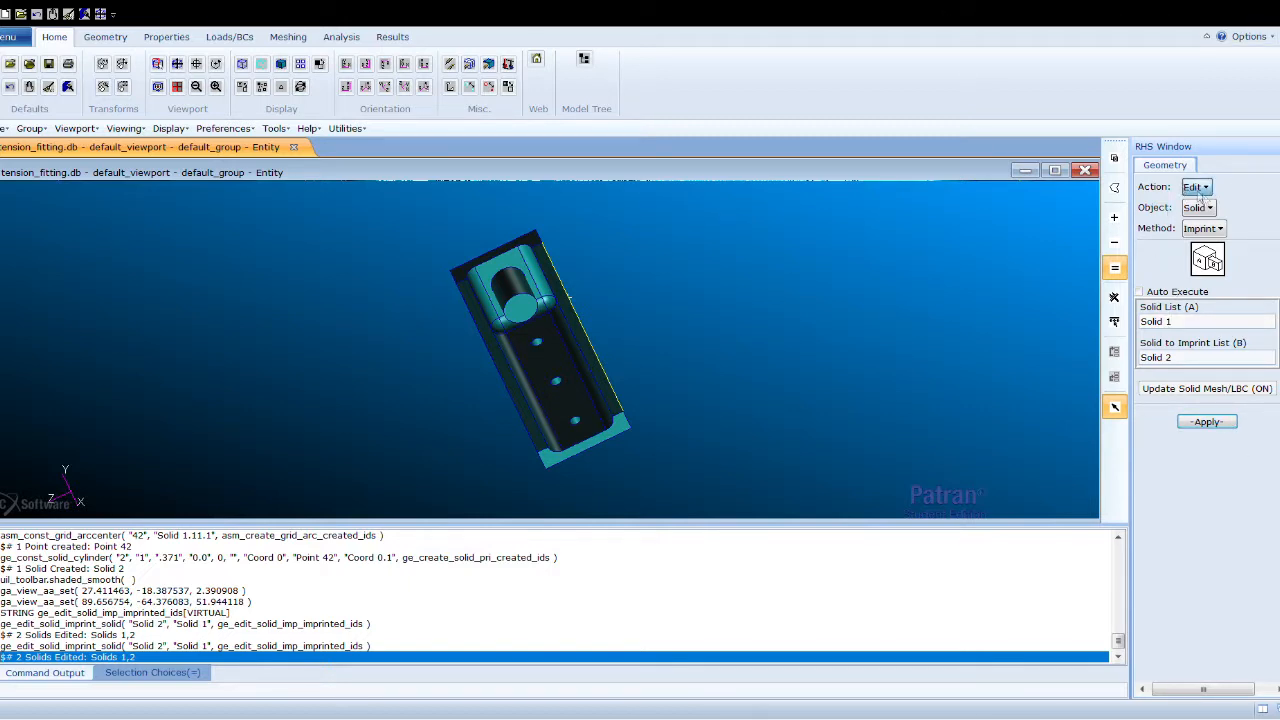
click(1220, 238)
click(1209, 209)
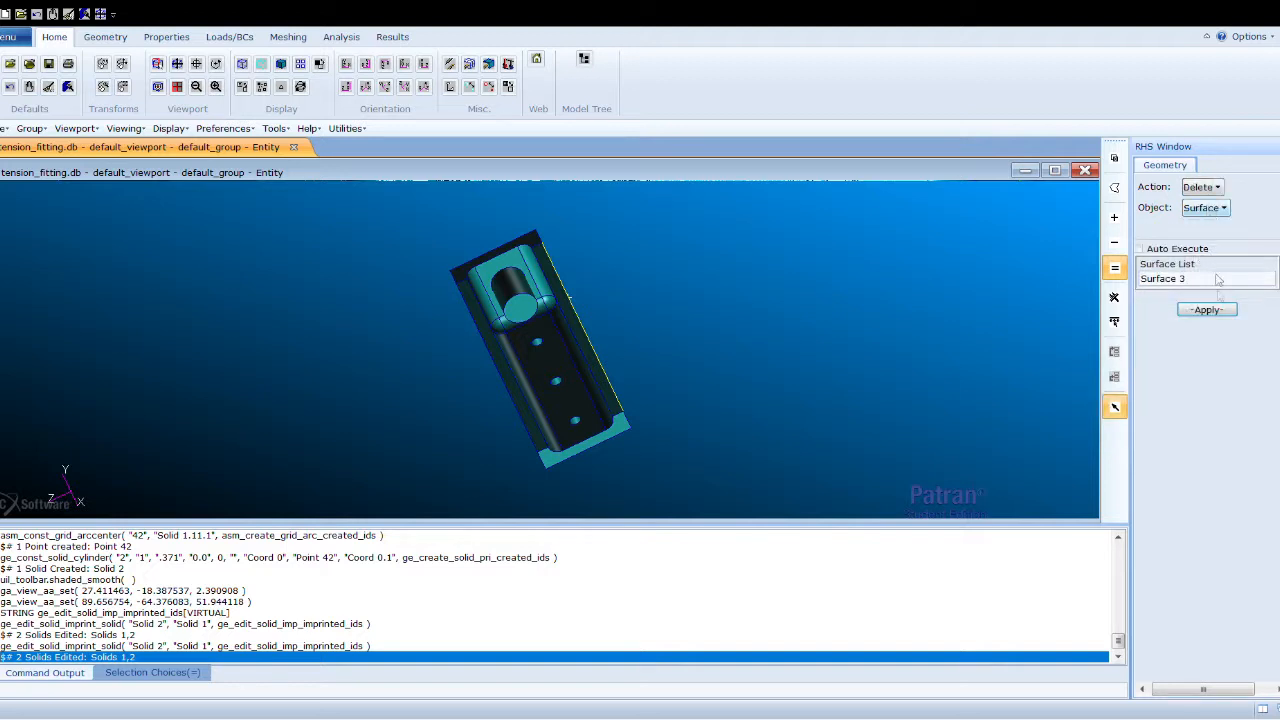
click(1222, 306)
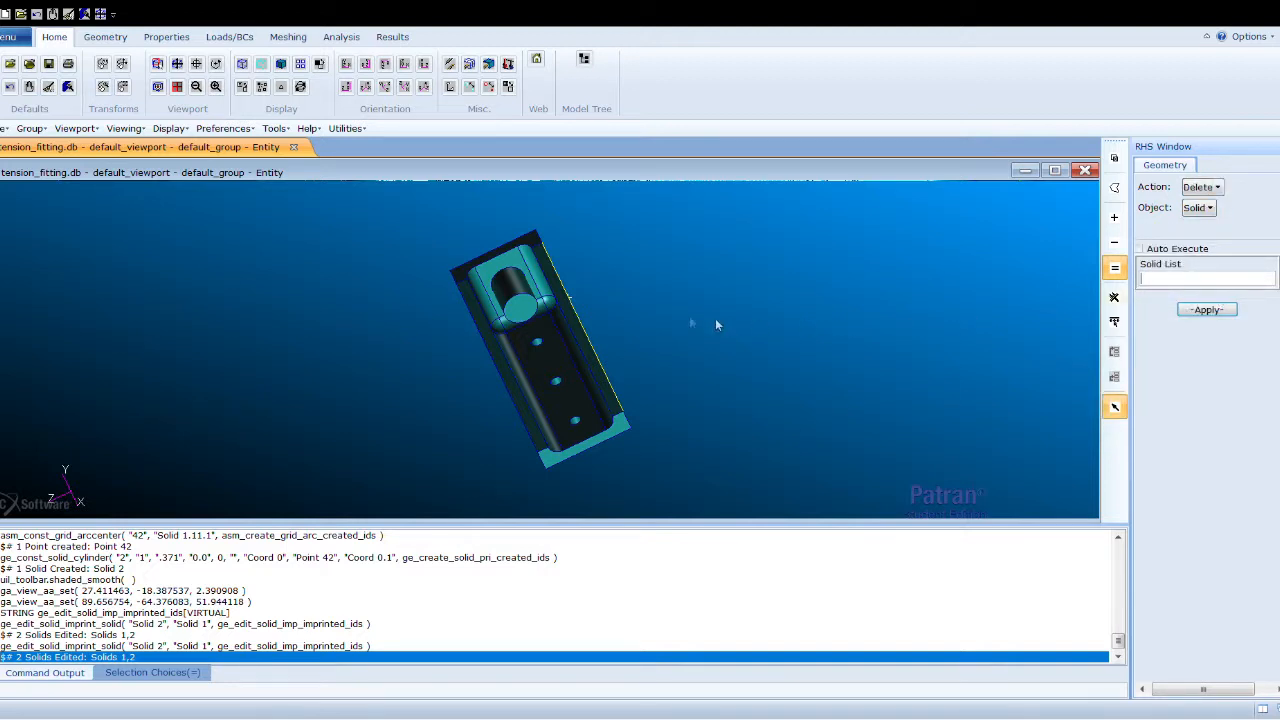
click(527, 307)
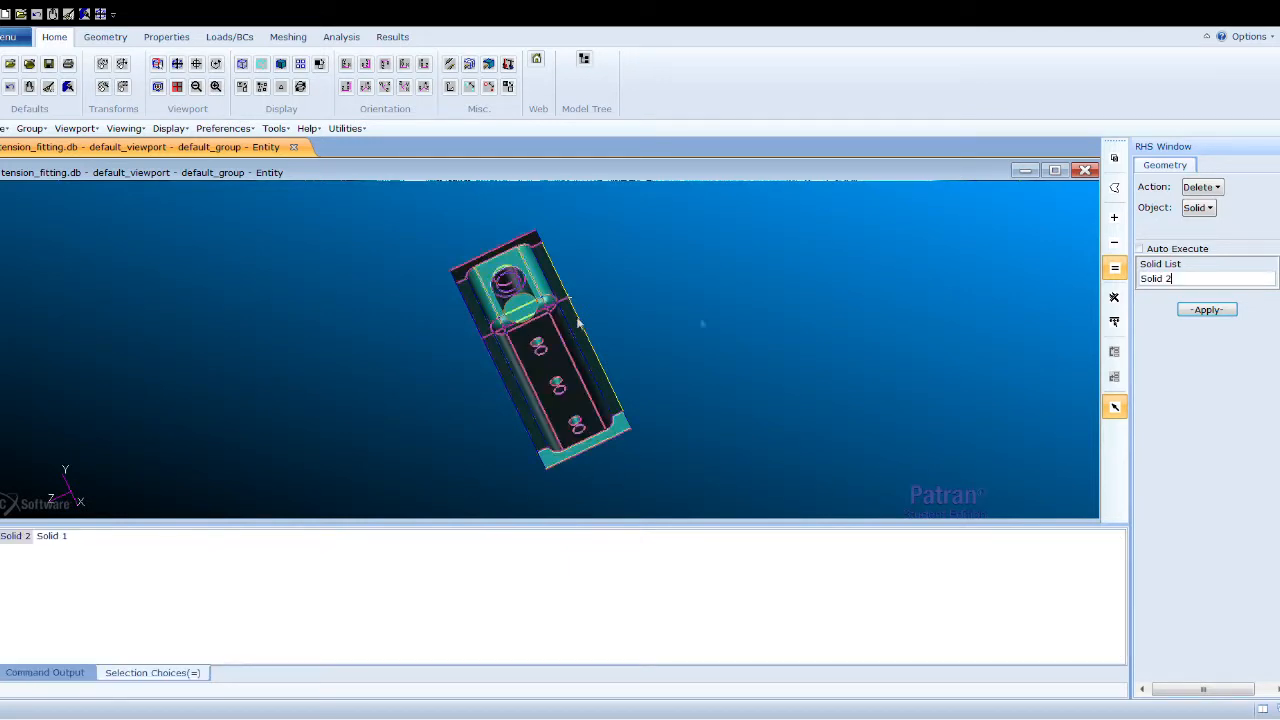
click(1207, 310)
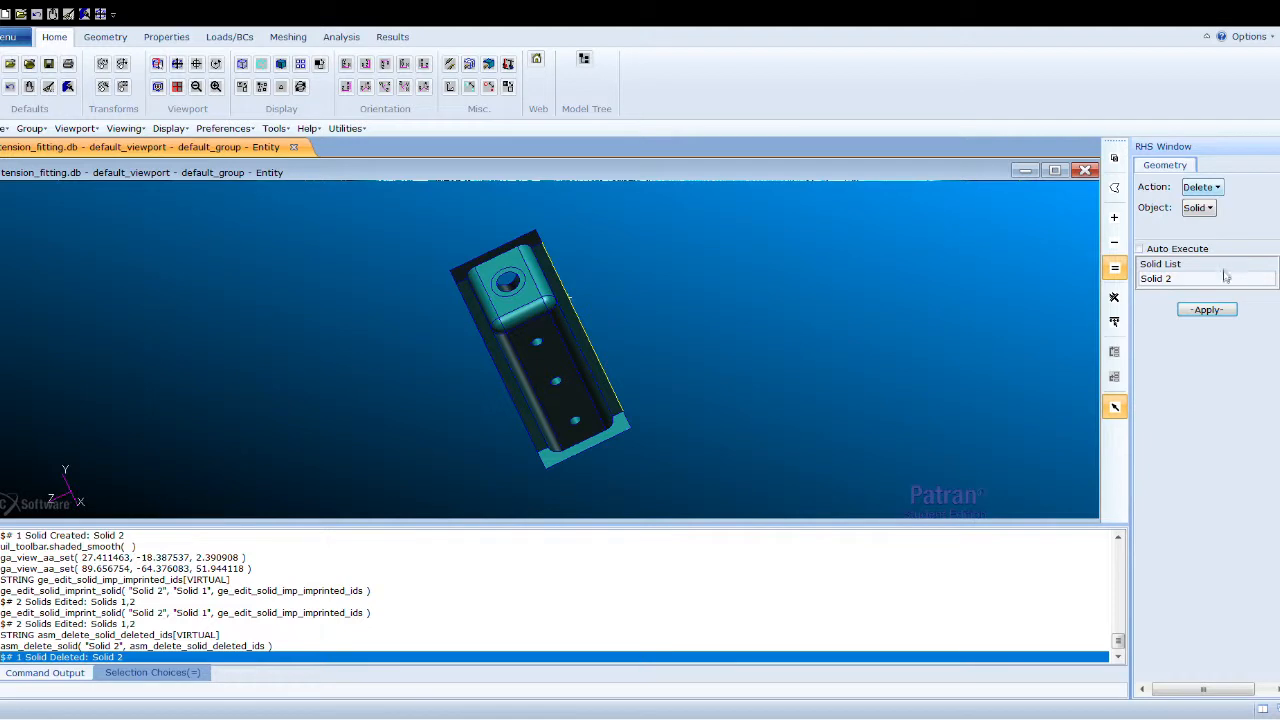
Set up creation of a solid mesh with Tet elements, the TetMesh mesher and Tet10 topology
click(1239, 208)
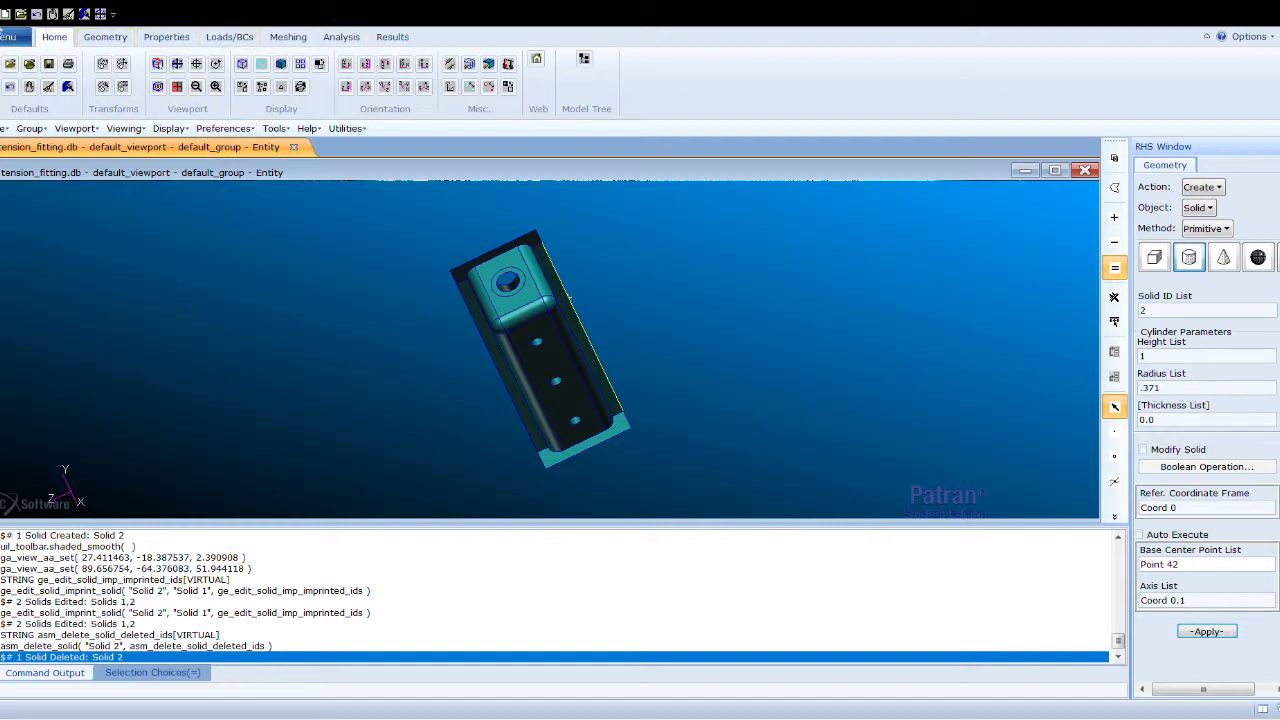
click(288, 36)
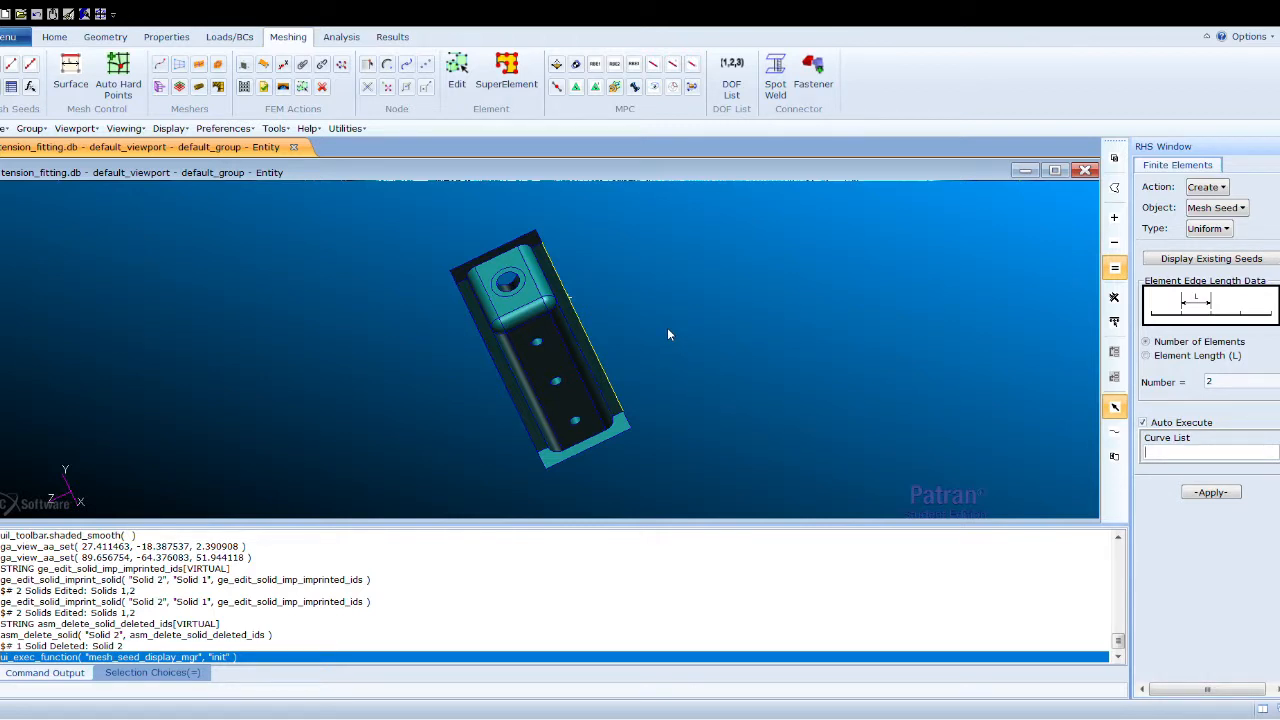
click(1243, 210)
click(1238, 265)
click(1210, 228)
click(1212, 242)
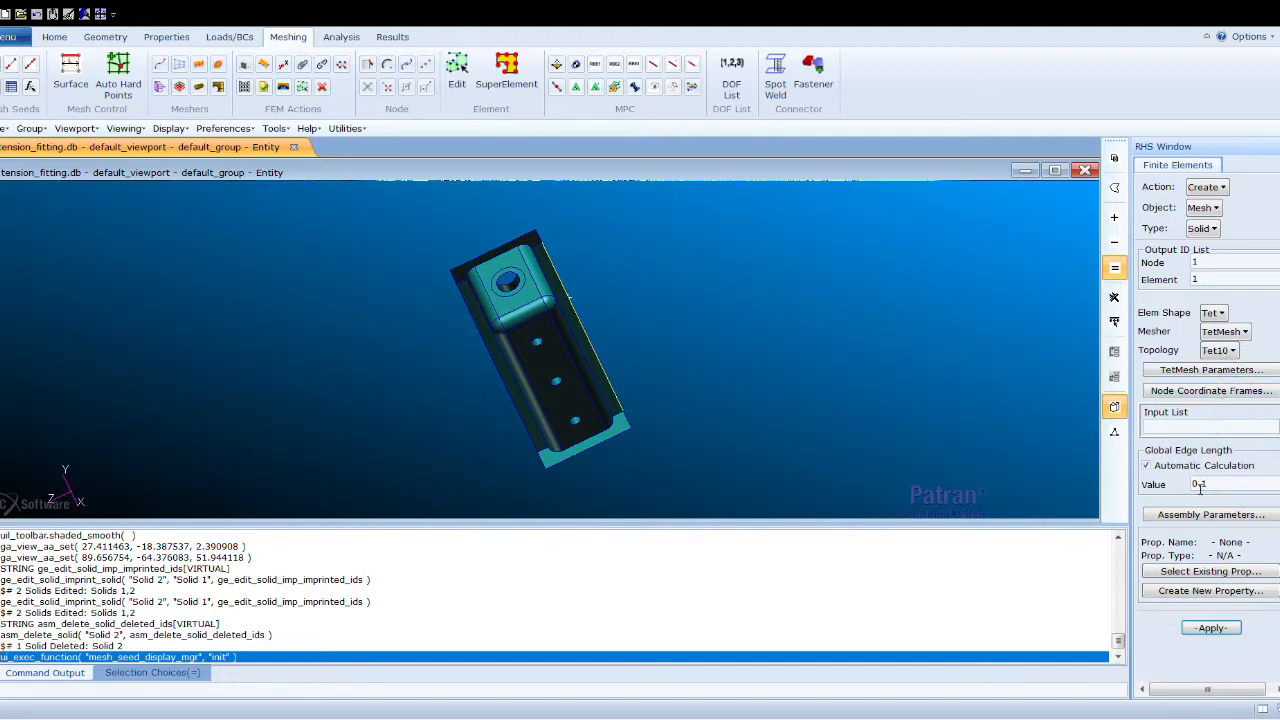
Mesh Solid 1 with Tet10 elements, using the automatically calculated global edge length
scroll(1207, 400, down, 2)
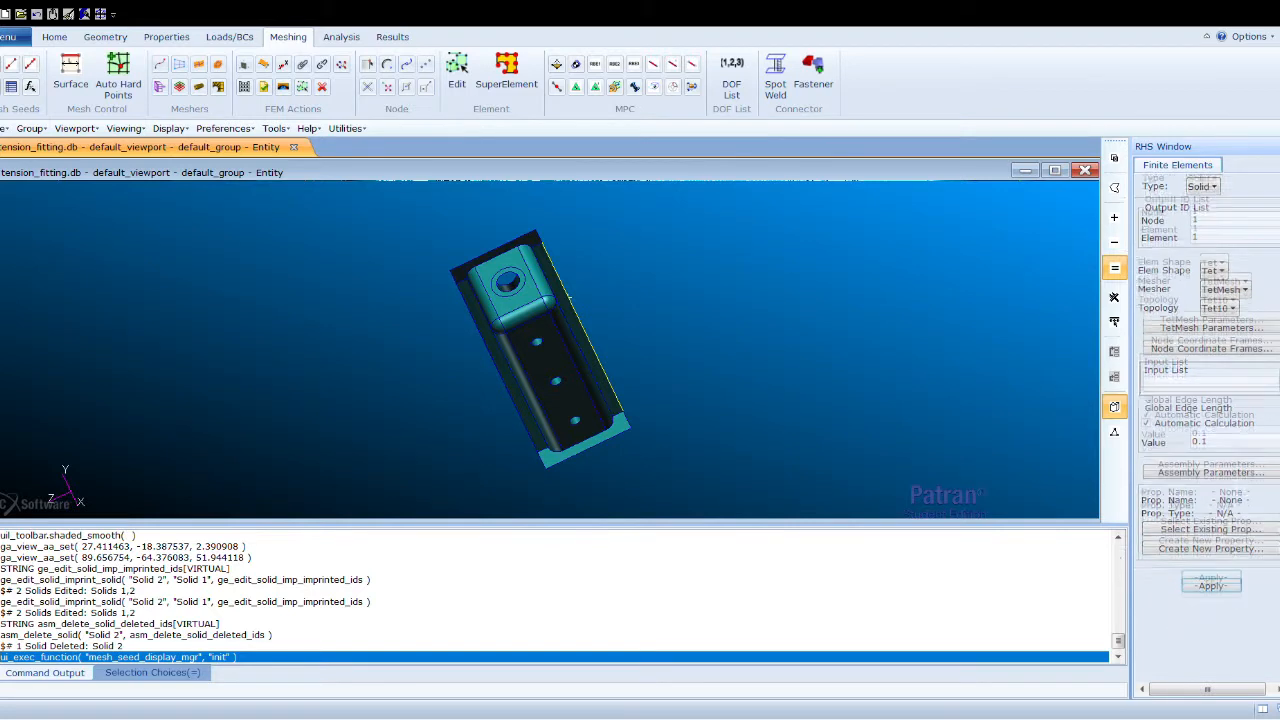
scroll(1222, 413, up, 2)
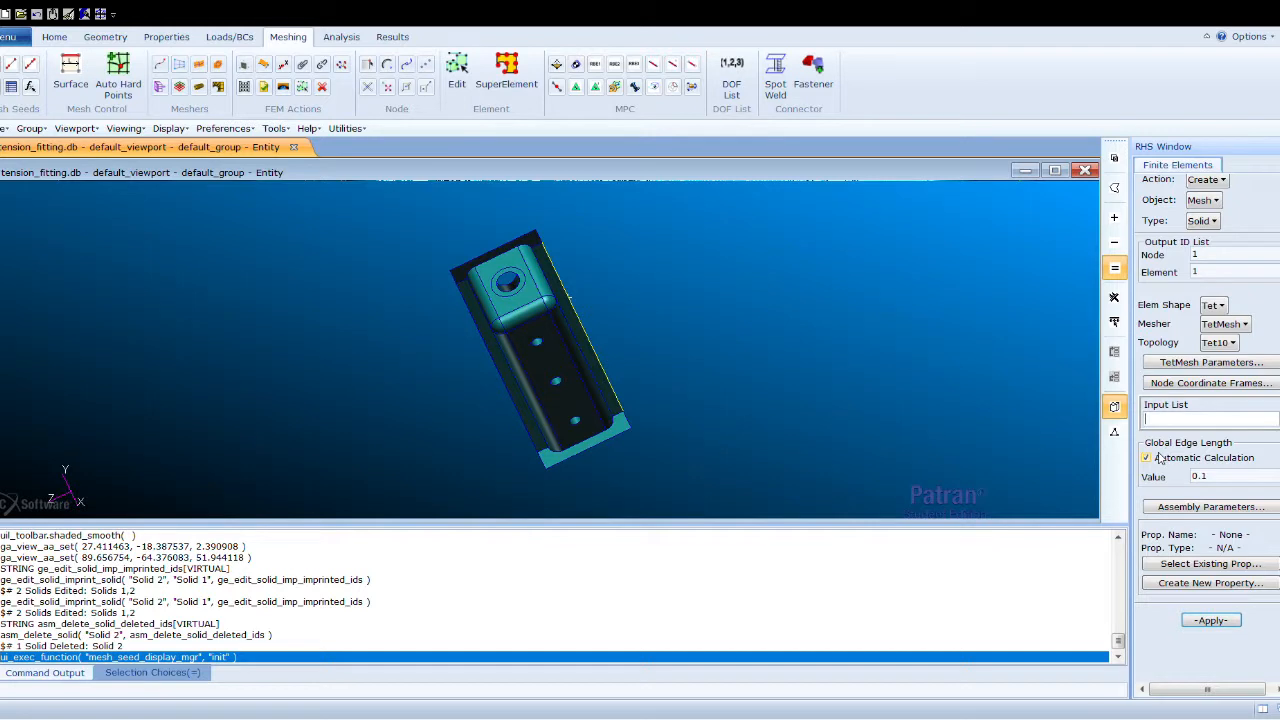
click(1157, 457)
click(515, 335)
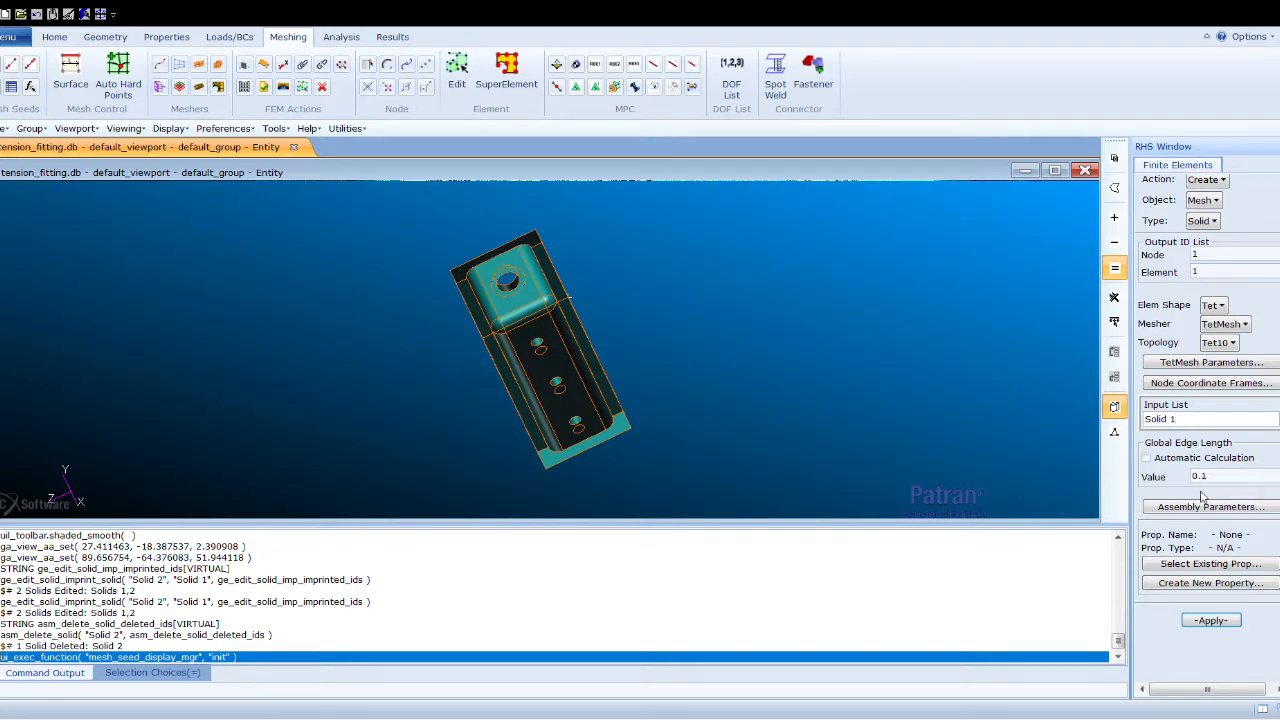
click(1147, 459)
click(1210, 620)
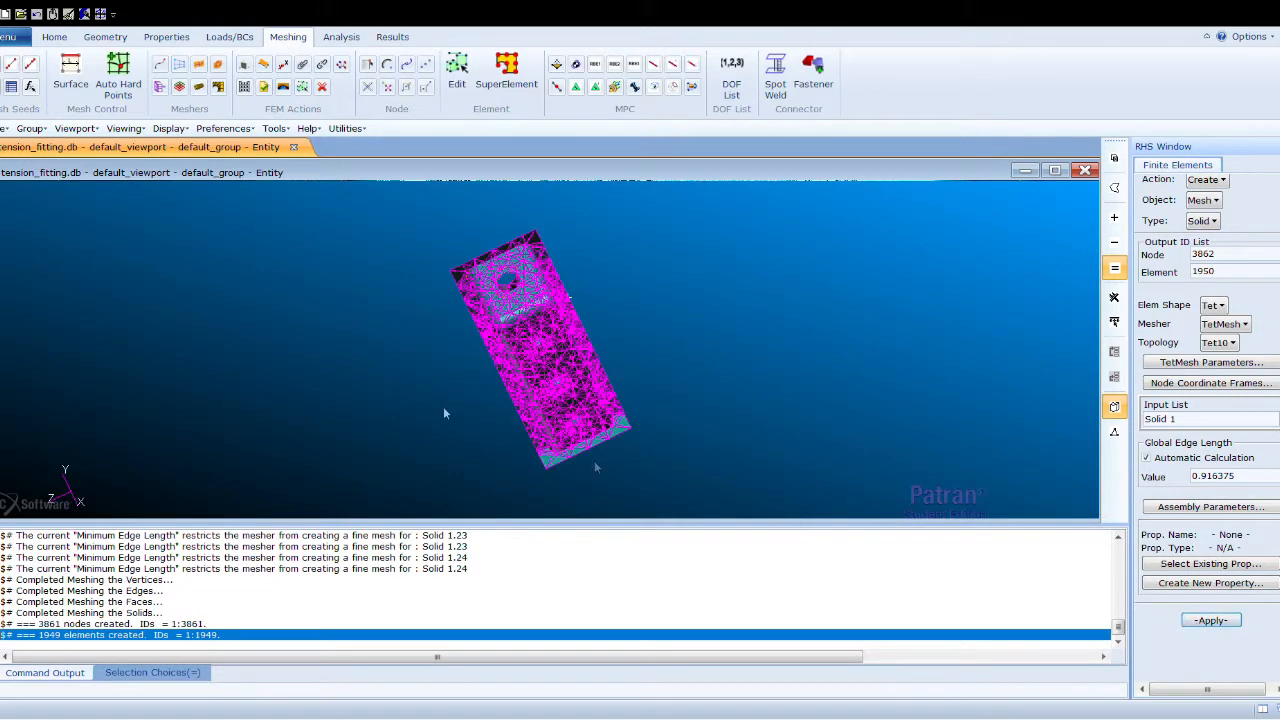
mouse_move(511, 425)
middle_down()
mouse_move(531, 377)
mouse_move(517, 375)
mouse_move(641, 375)
middle_up()
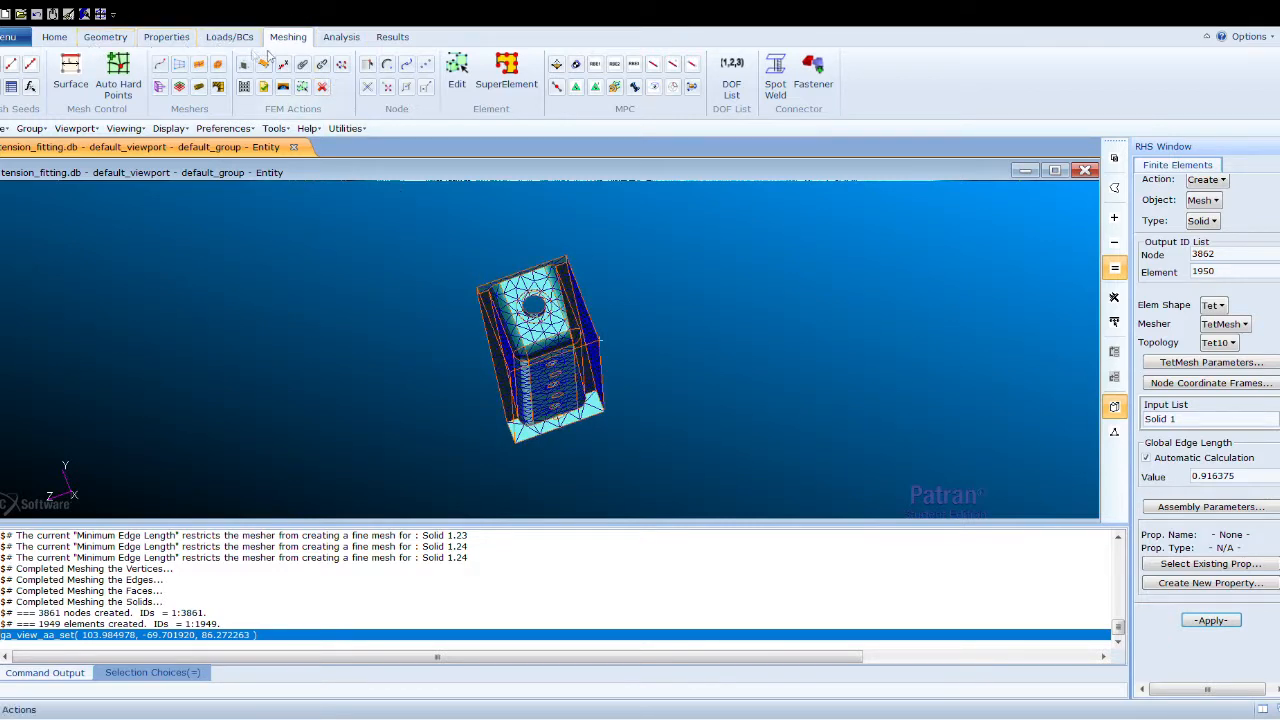
Set up an Element Uniform Total Load named Force for 3D elements and open its application region selection
click(229, 37)
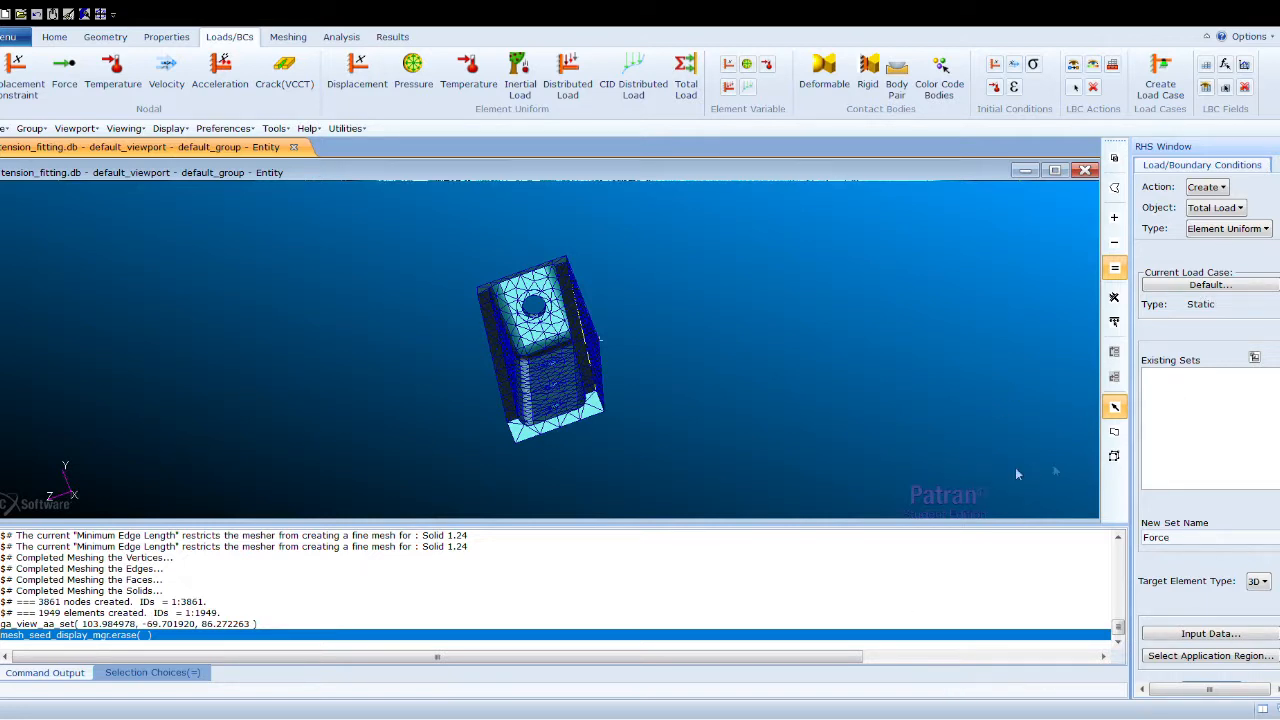
click(1230, 657)
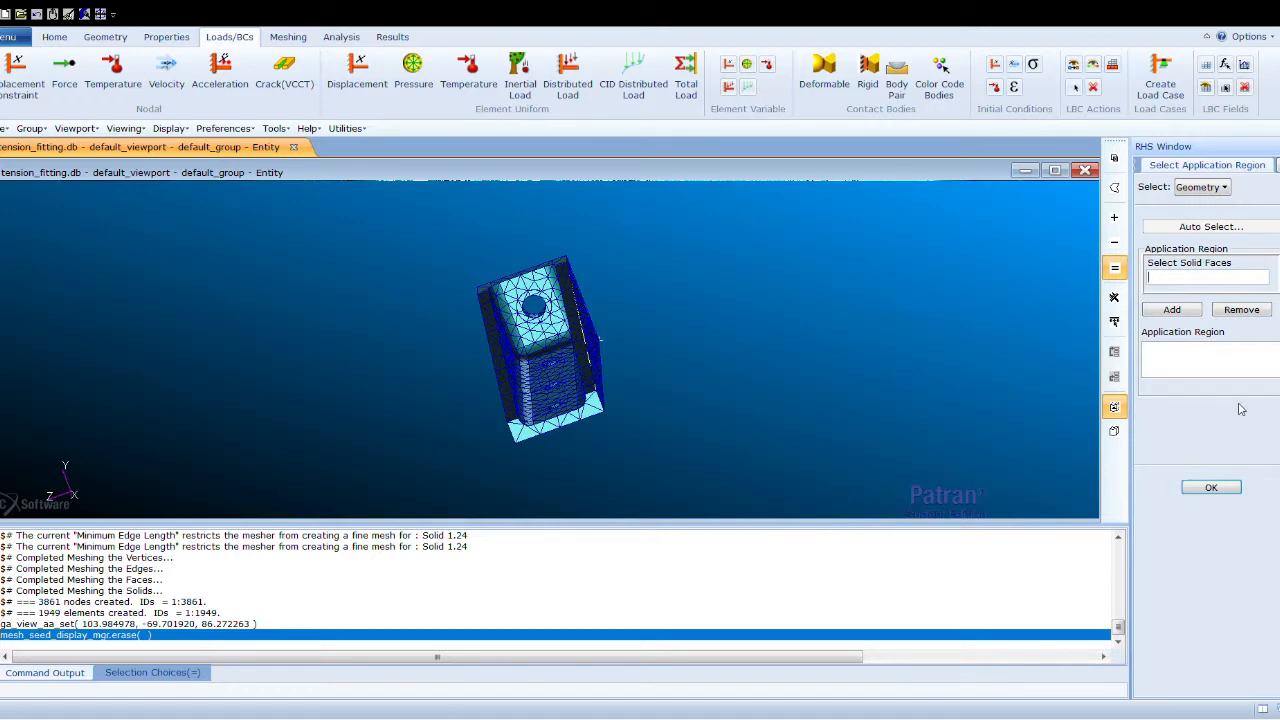
scroll(565, 319, up, 4)
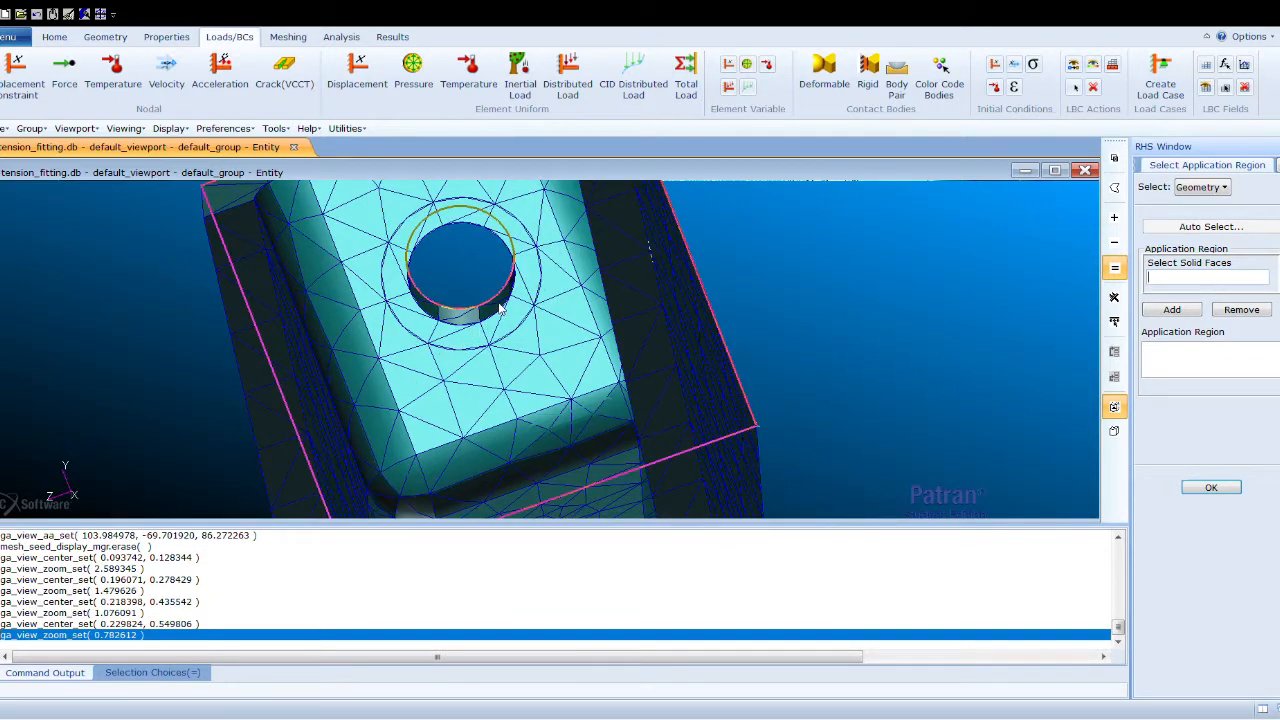
scroll(503, 312, up, 3)
scroll(517, 327, down, 3)
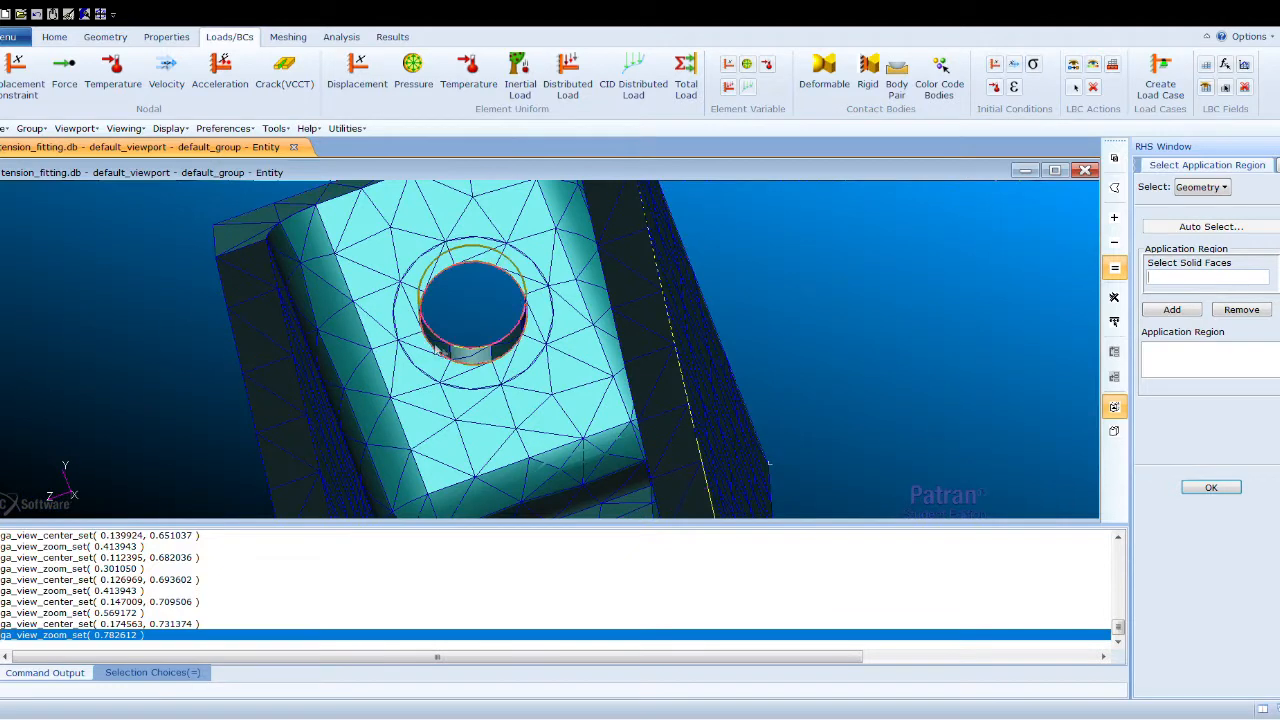
click(398, 334)
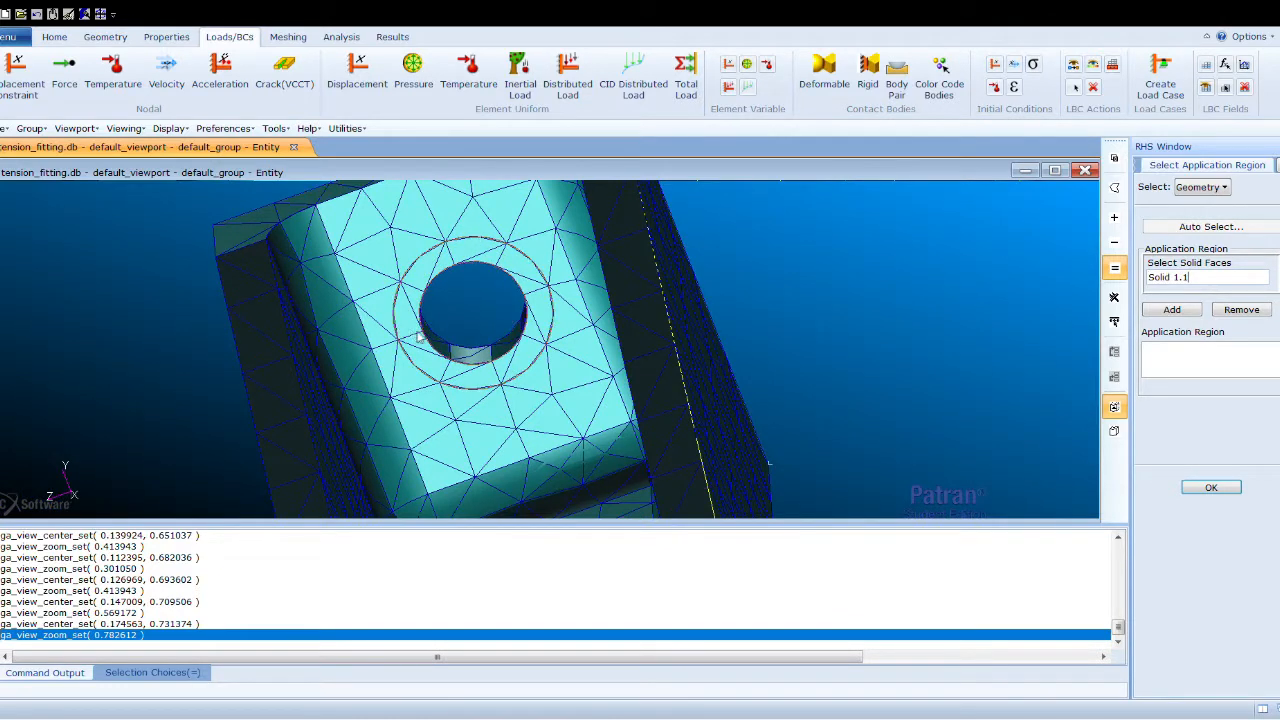
click(1172, 310)
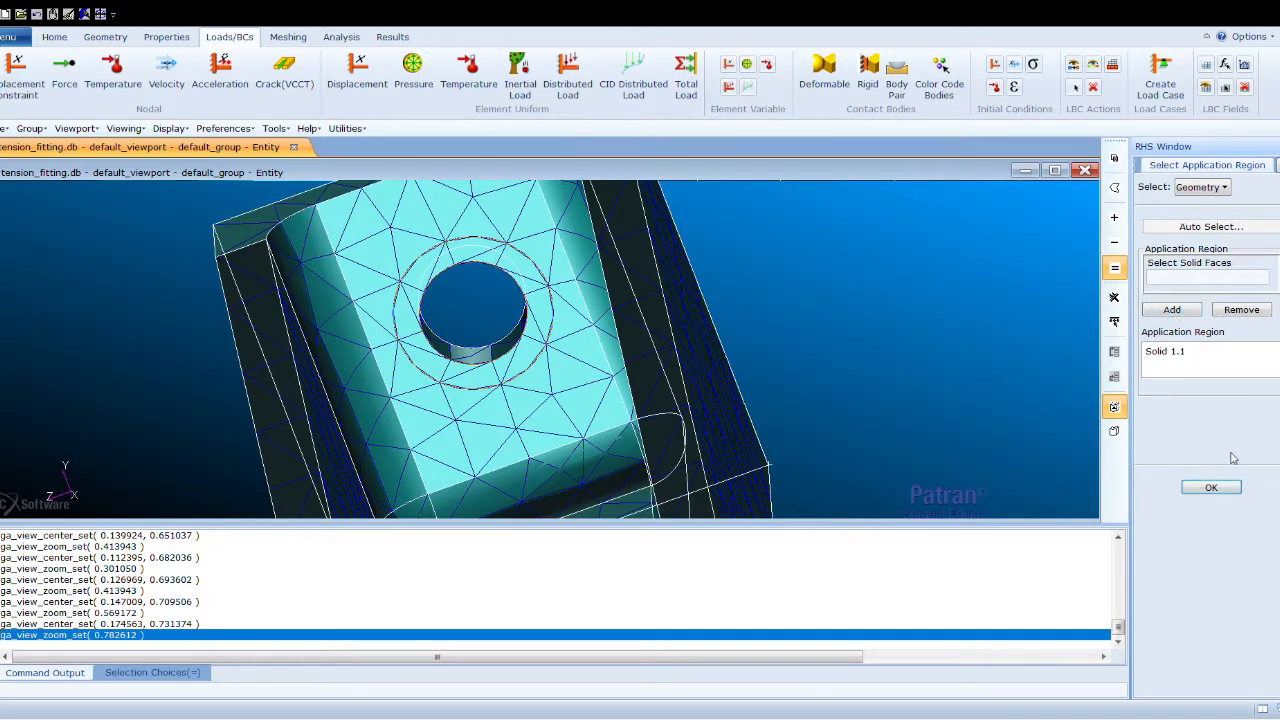
middle_drag(690, 305, 800, 330)
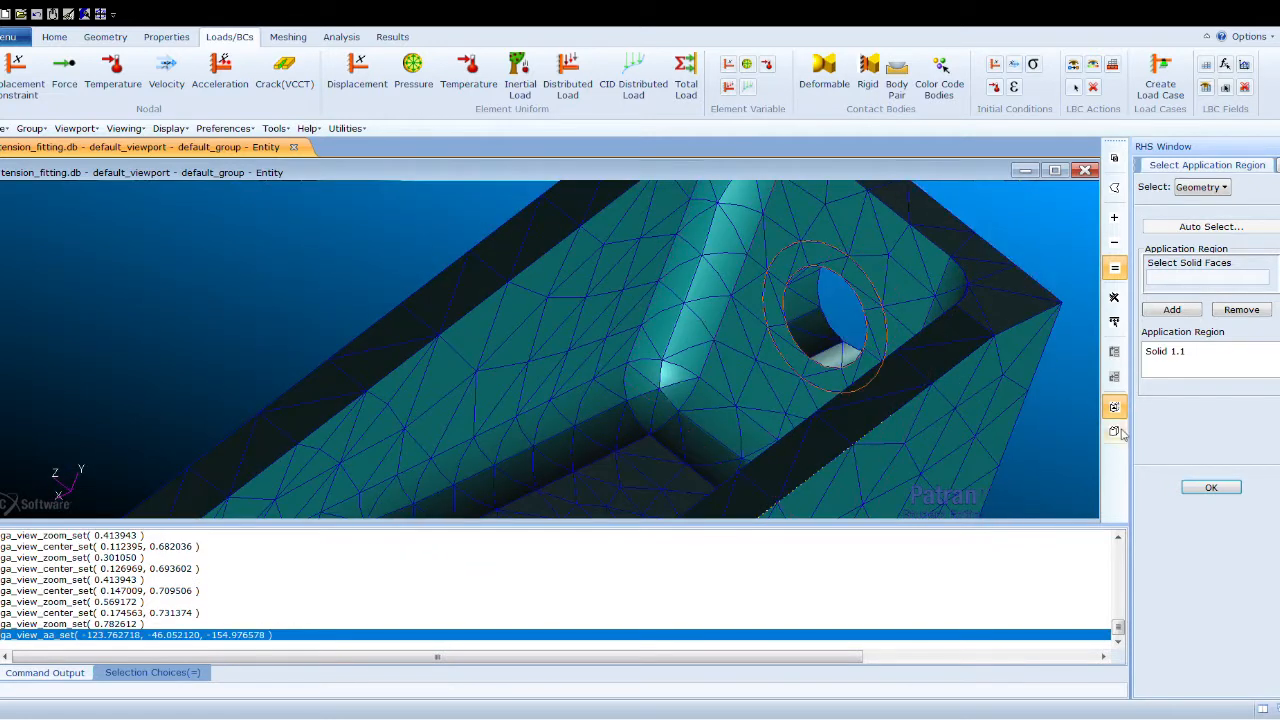
click(1196, 349)
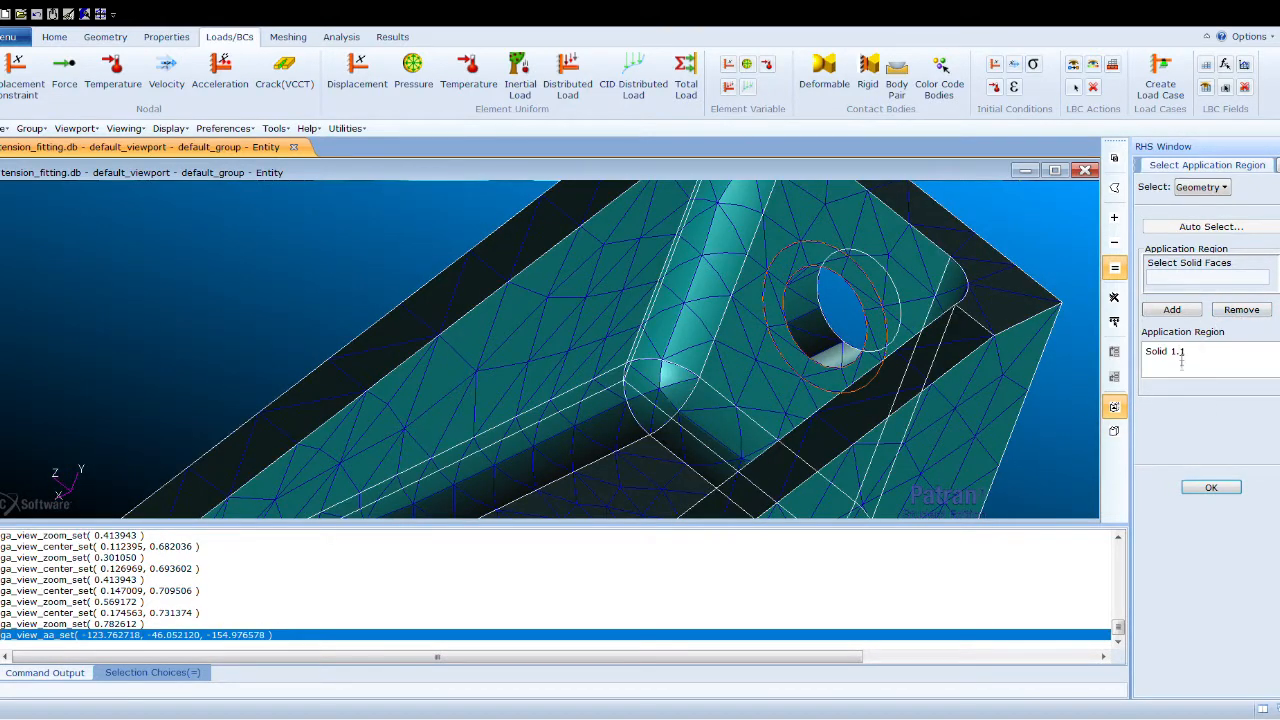
triple_click(1181, 366)
key(Delete)
Create the Force total load <-5000,0,0> on the bolt hole's inner cylindrical face, Solid 1.21
click(1181, 289)
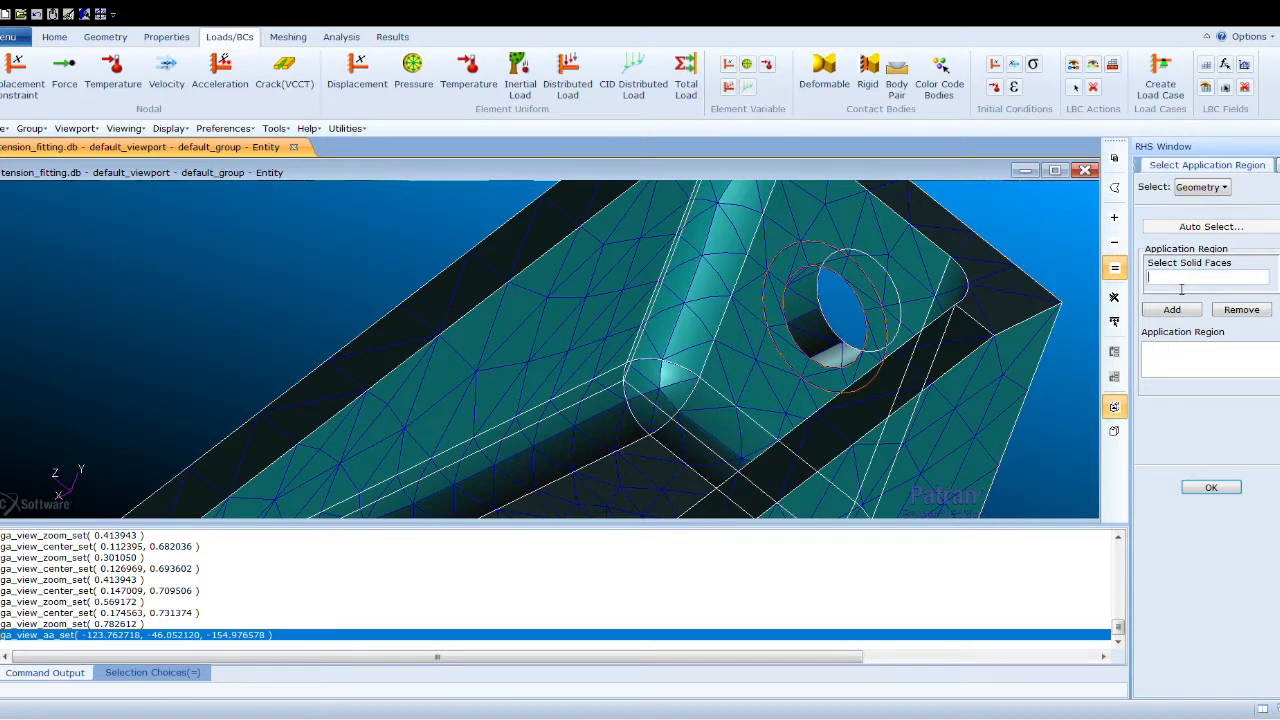
click(842, 274)
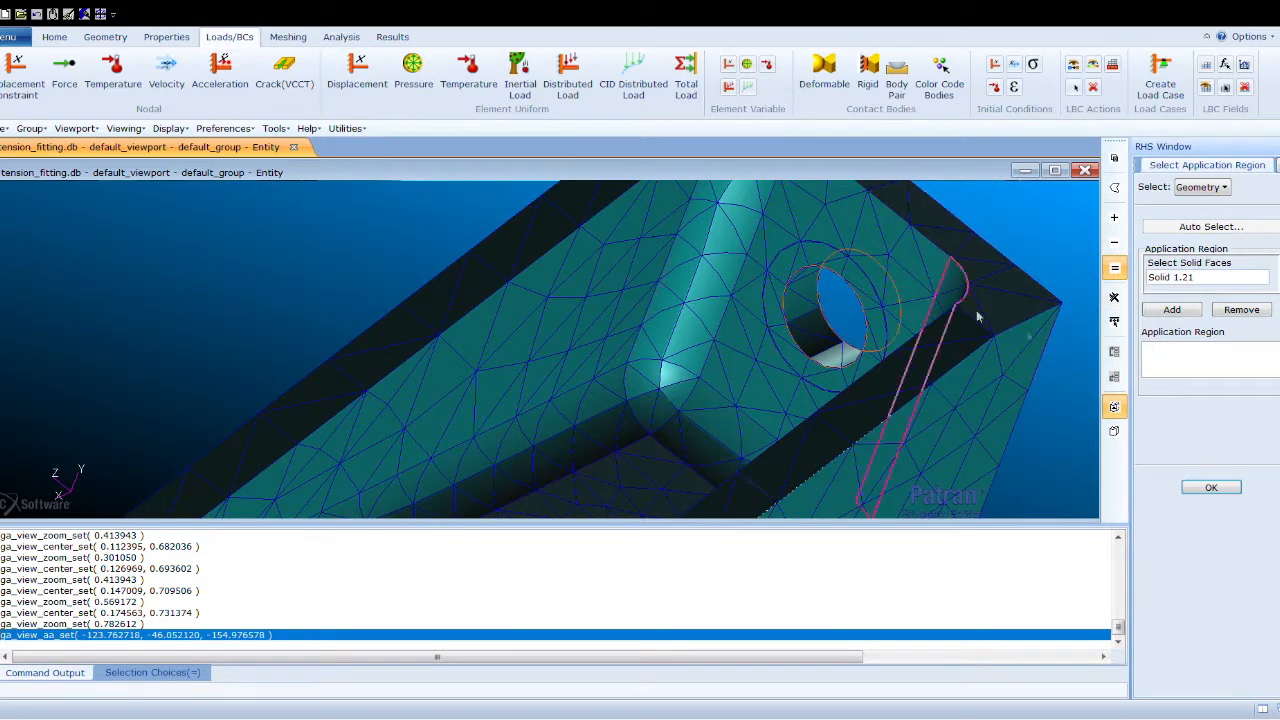
click(1168, 312)
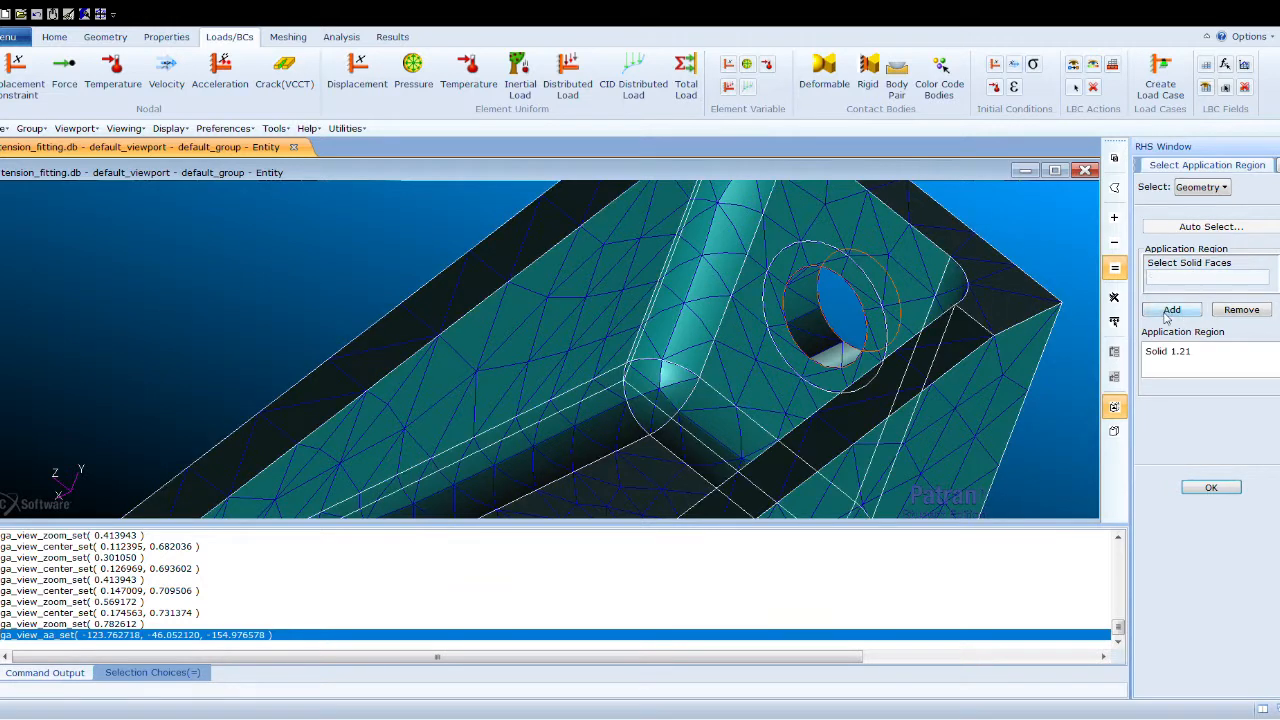
click(1212, 488)
scroll(1220, 495, down, 3)
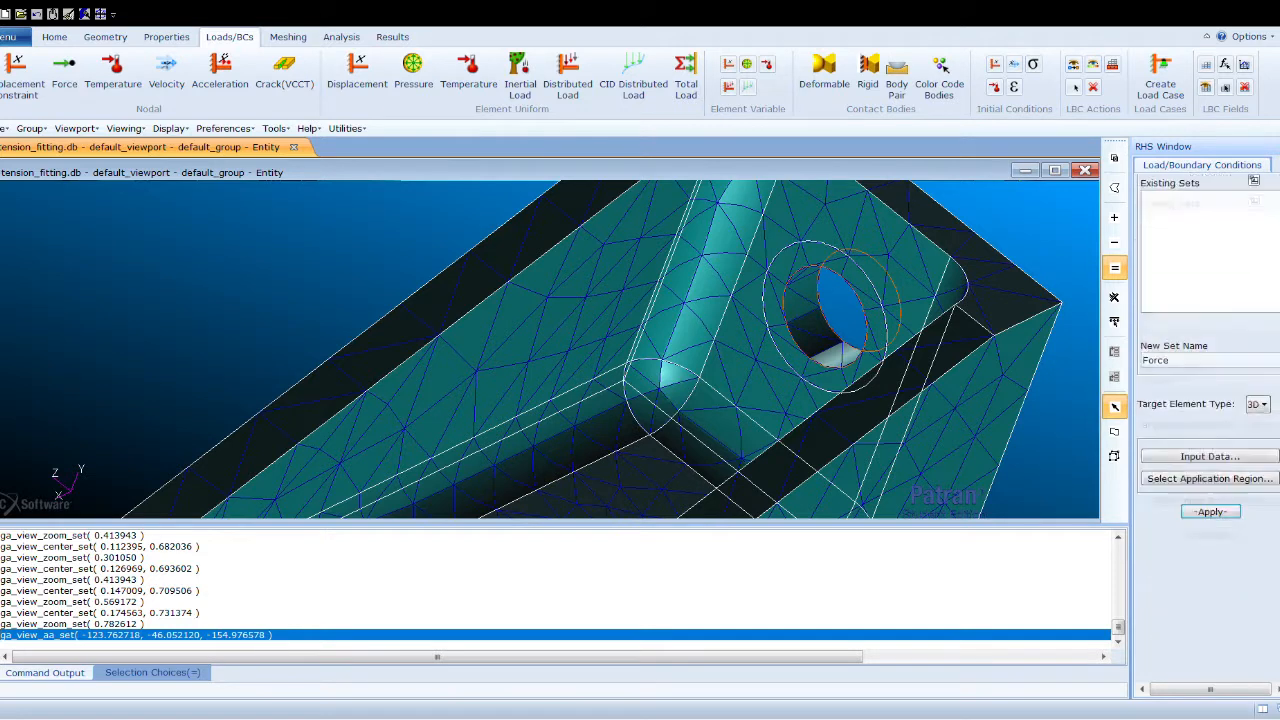
click(1222, 511)
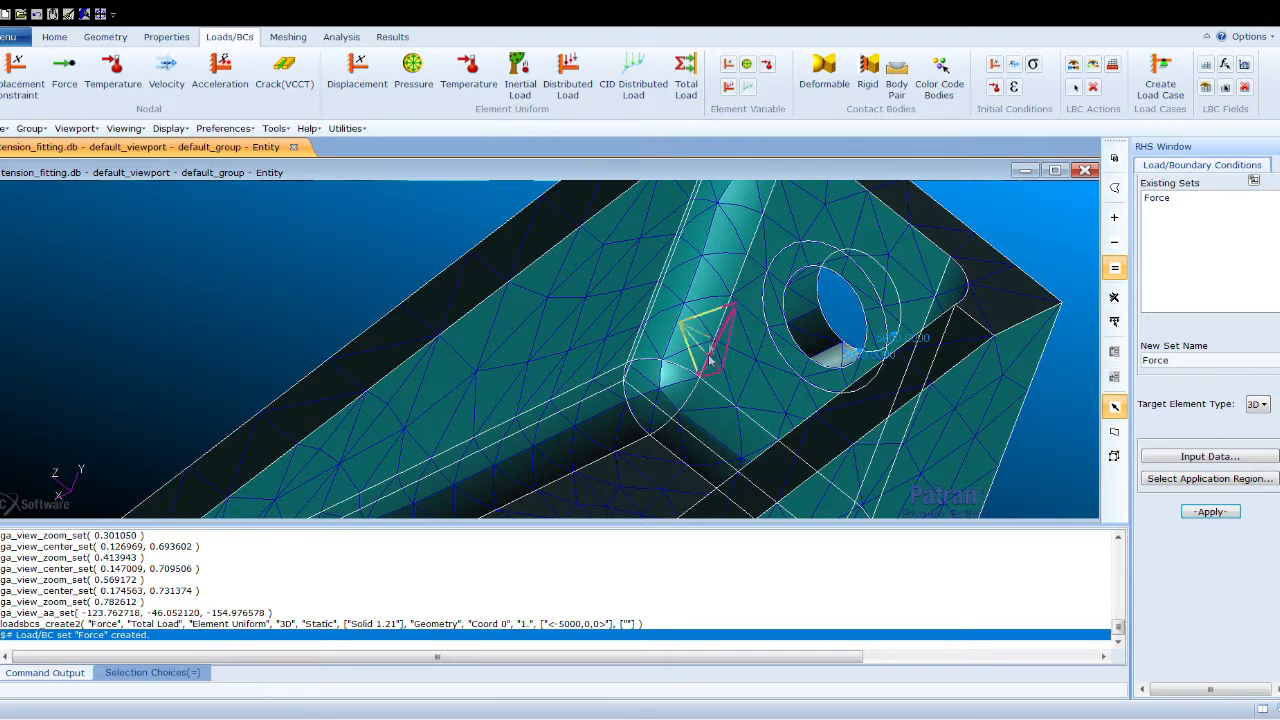
Delete the existing Total Load set named Force from the bolt hole's inner face
scroll(799, 394, down, 2)
middle_drag(722, 490, 770, 487)
scroll(785, 455, up, 5)
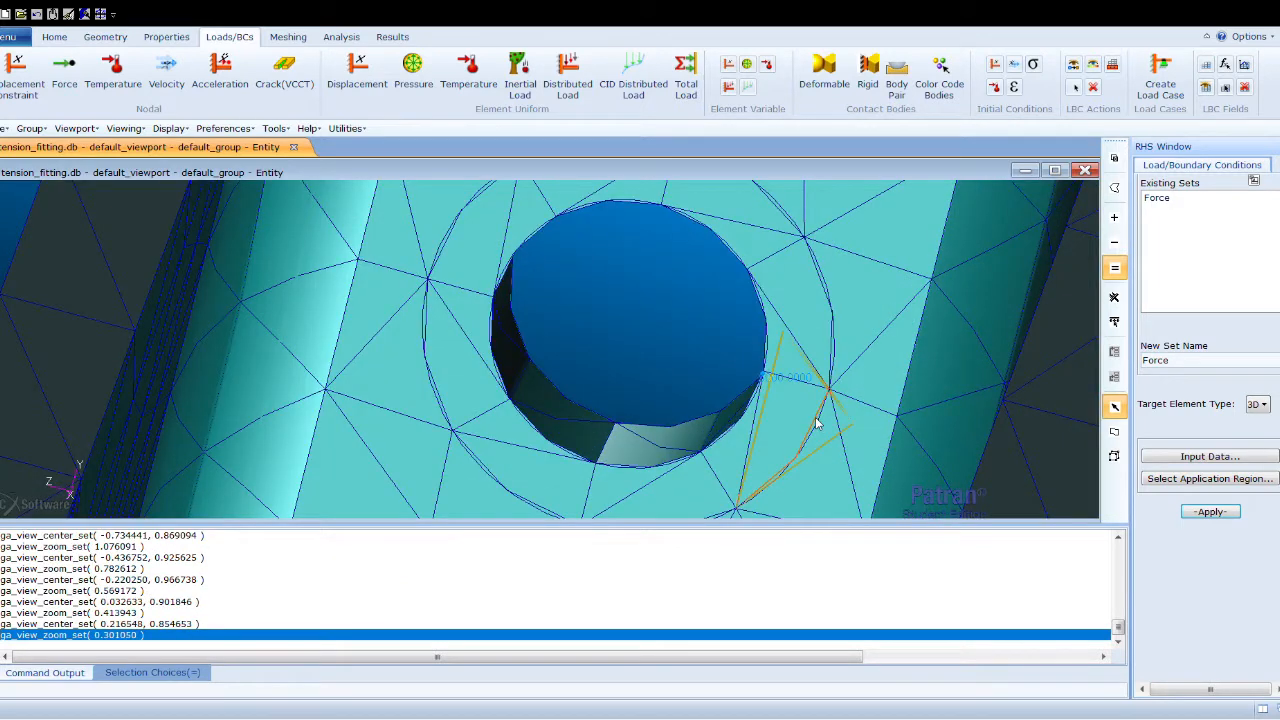
scroll(670, 368, down, 1)
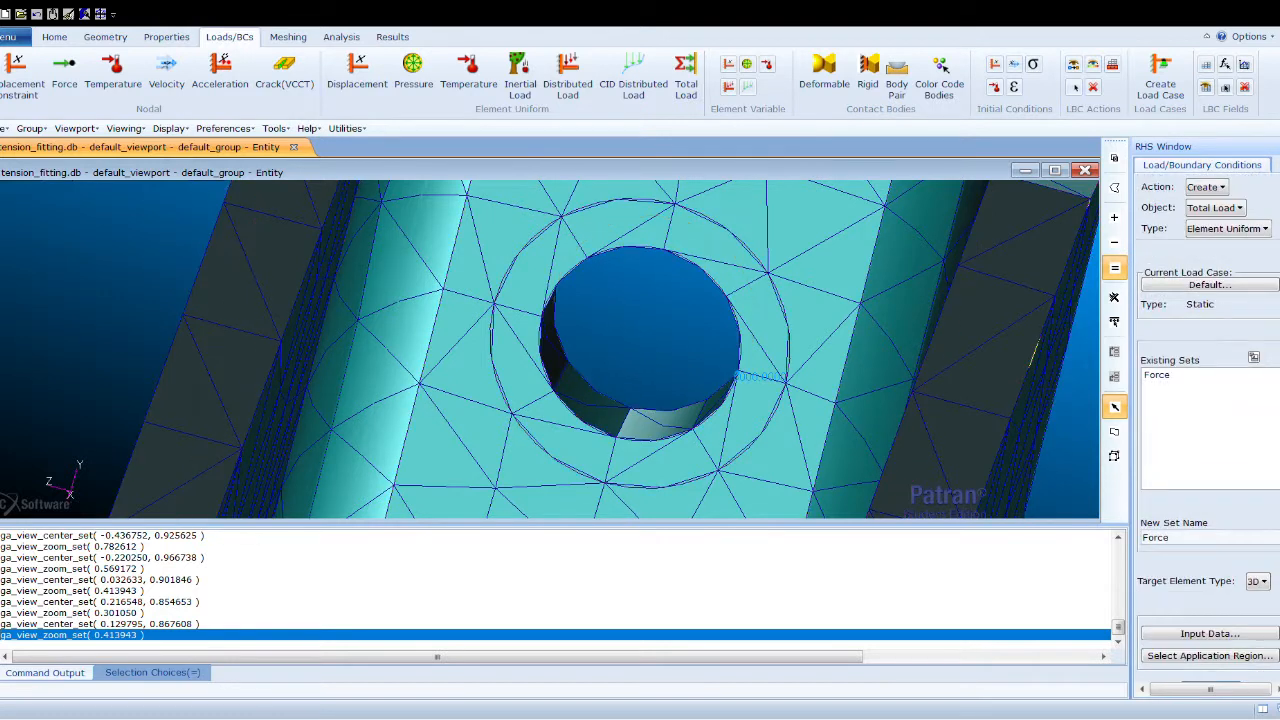
click(1207, 190)
click(1234, 292)
click(1220, 208)
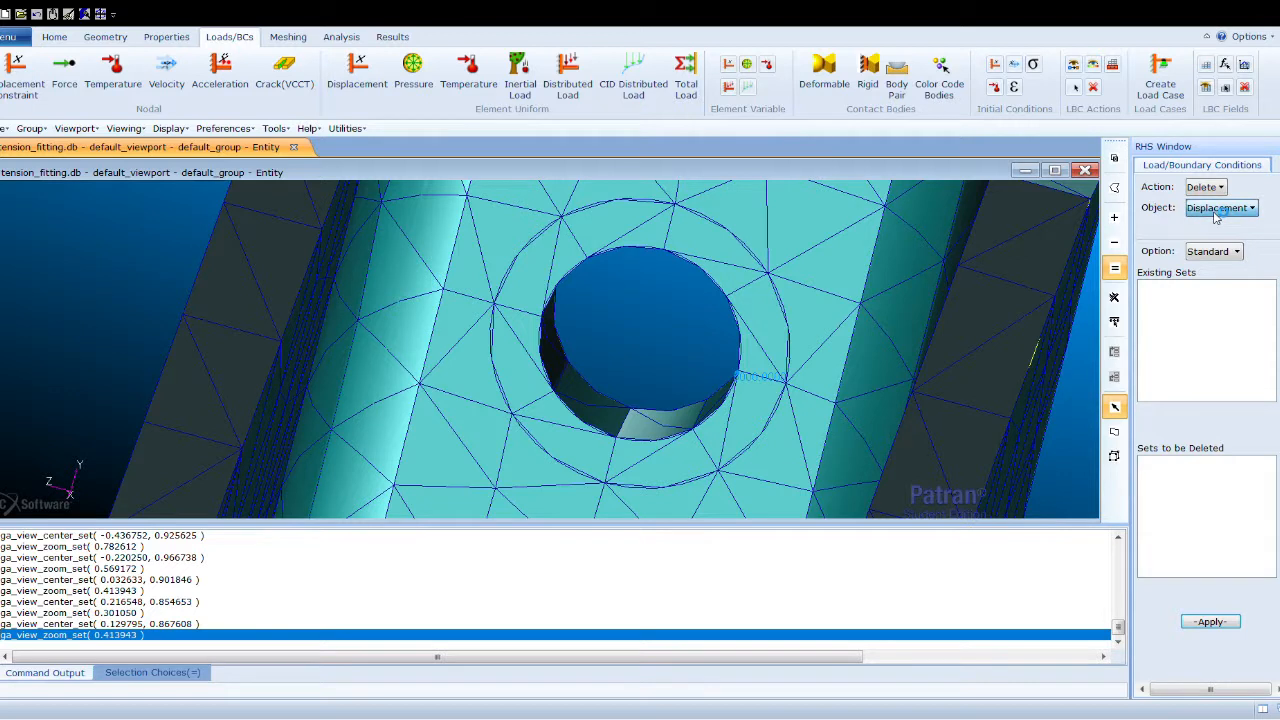
click(1226, 246)
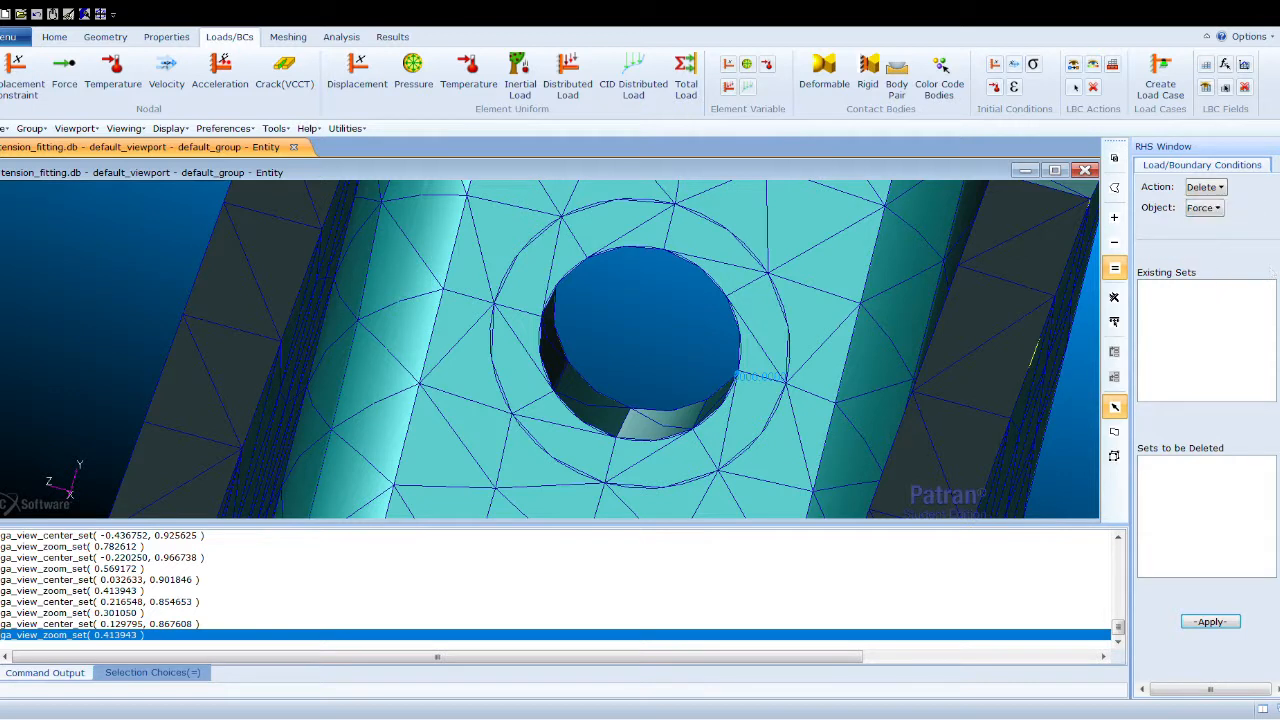
scroll(1207, 400, down, 3)
scroll(1207, 400, up, 3)
click(1204, 210)
click(1180, 287)
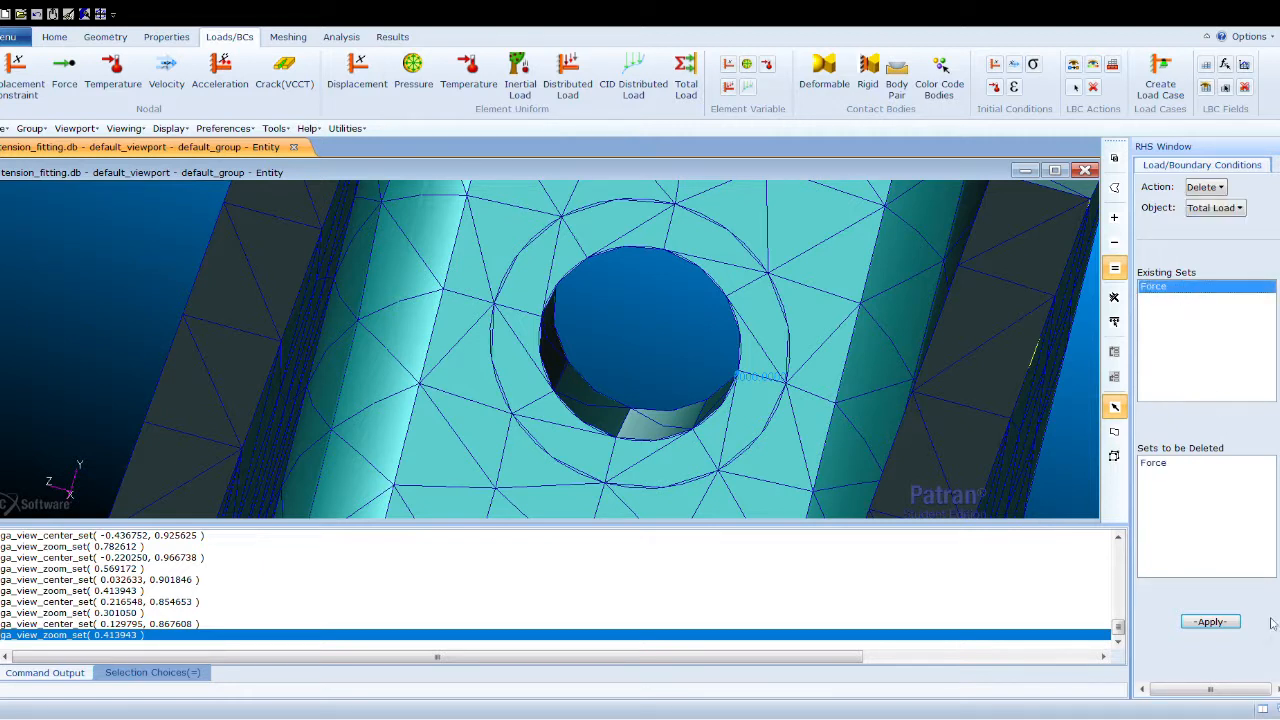
click(1212, 622)
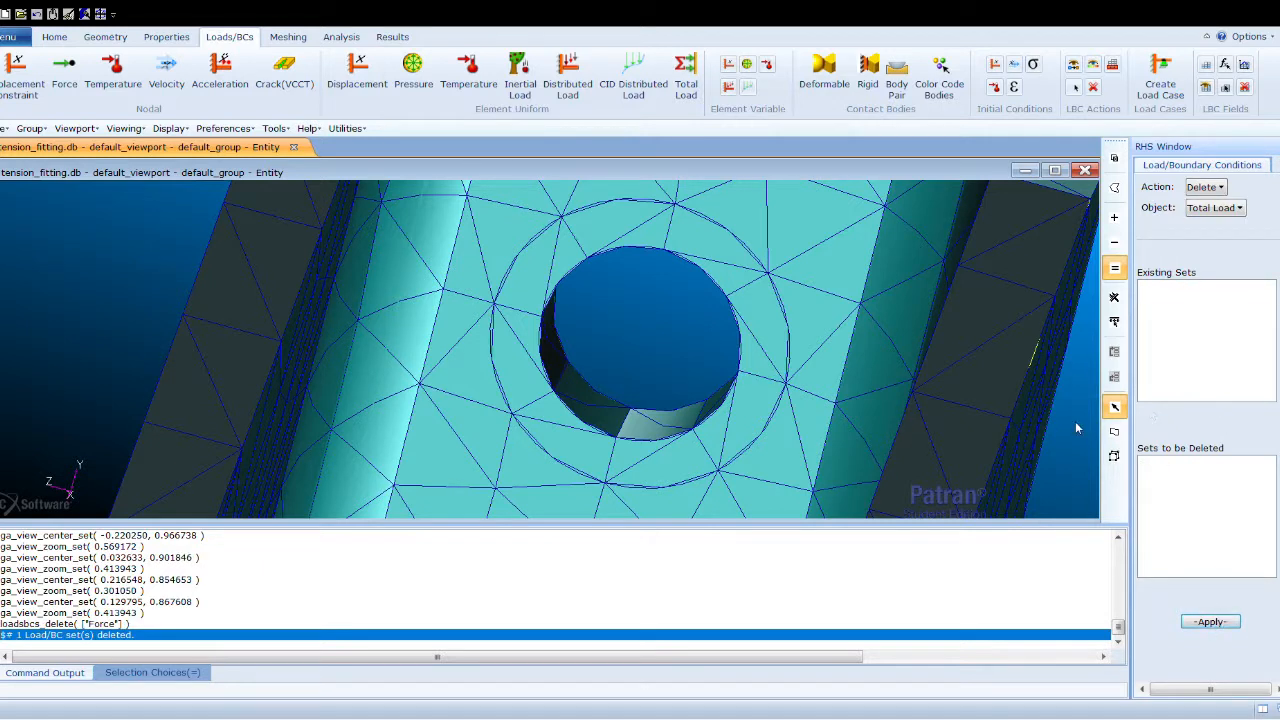
Return to creating an Element Uniform Total Load named Force for 3D elements and open its application region selection
click(1205, 187)
click(1212, 205)
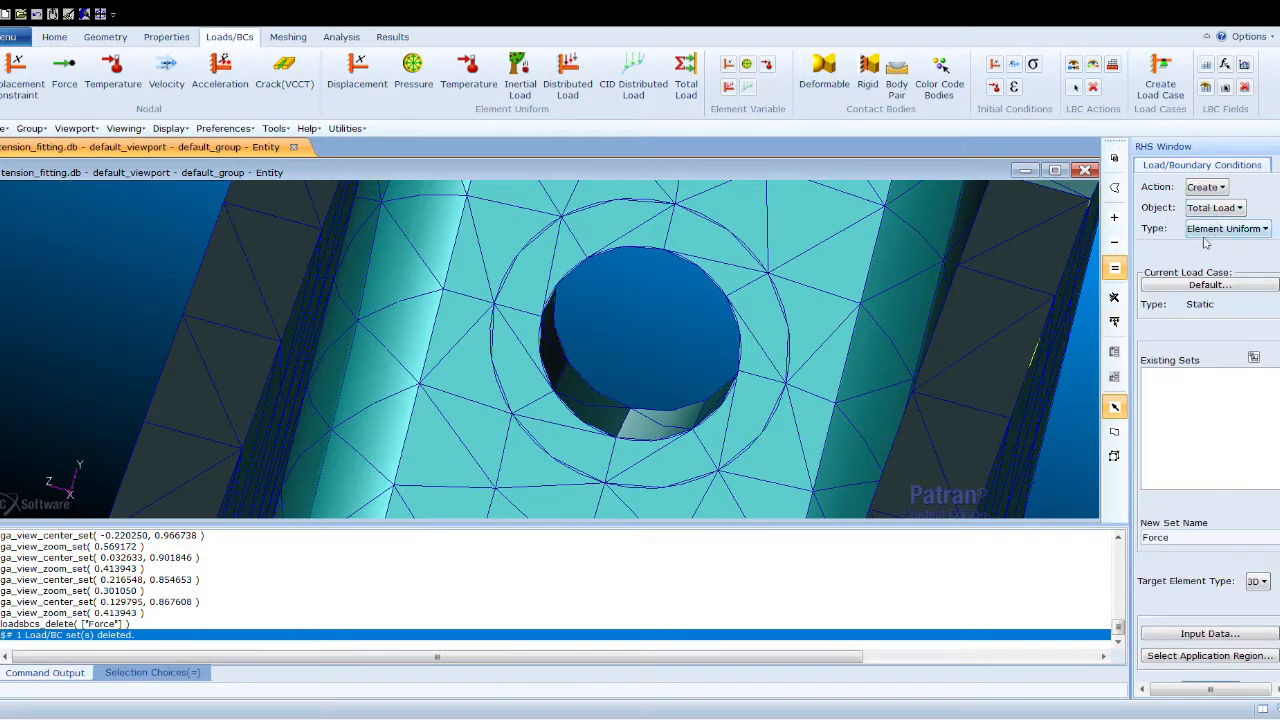
scroll(1265, 427, down, 2)
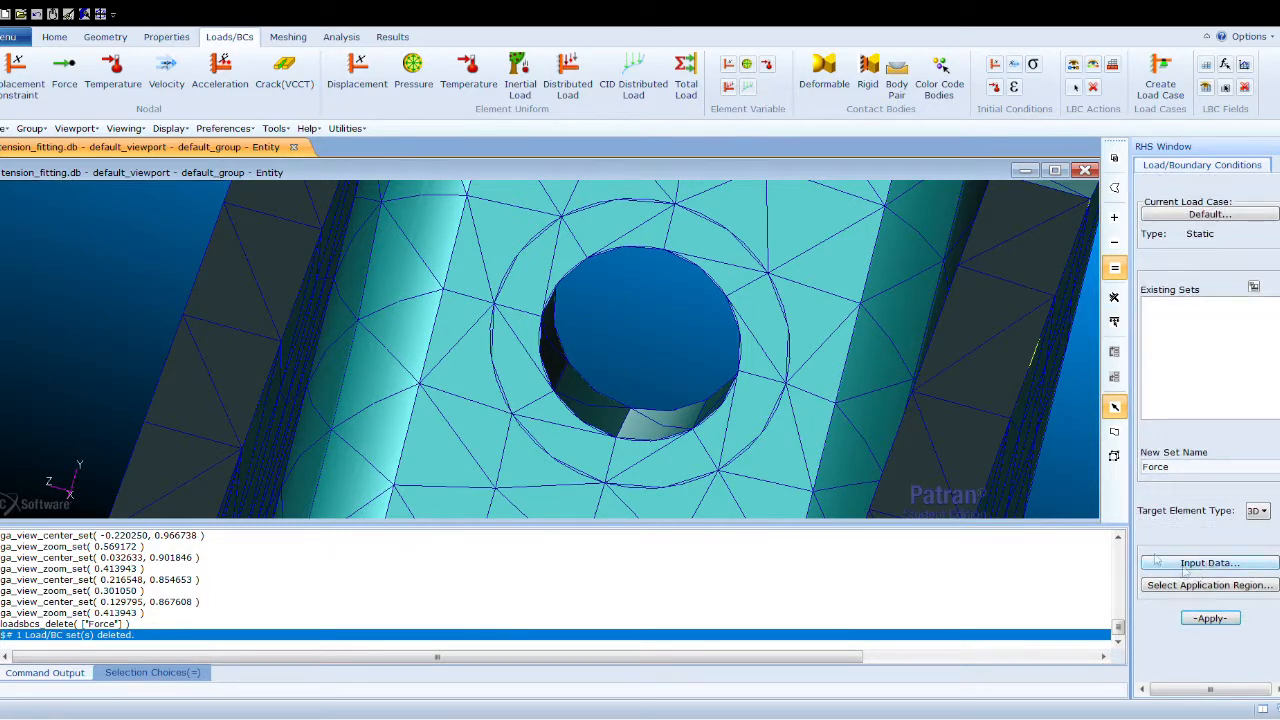
click(1248, 586)
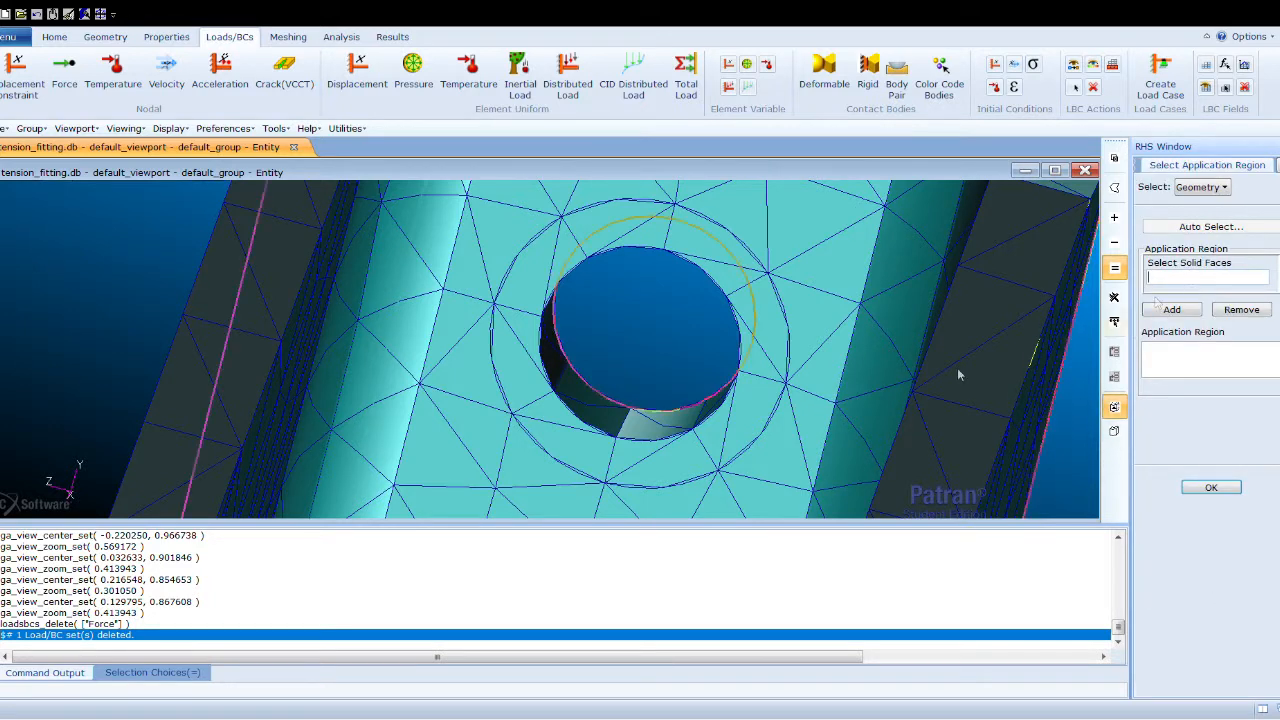
Create the Force total load <-5000,0,0> on the imprinted ring face around the bolt hole, Solid 1.1
scroll(560, 350, down, 2)
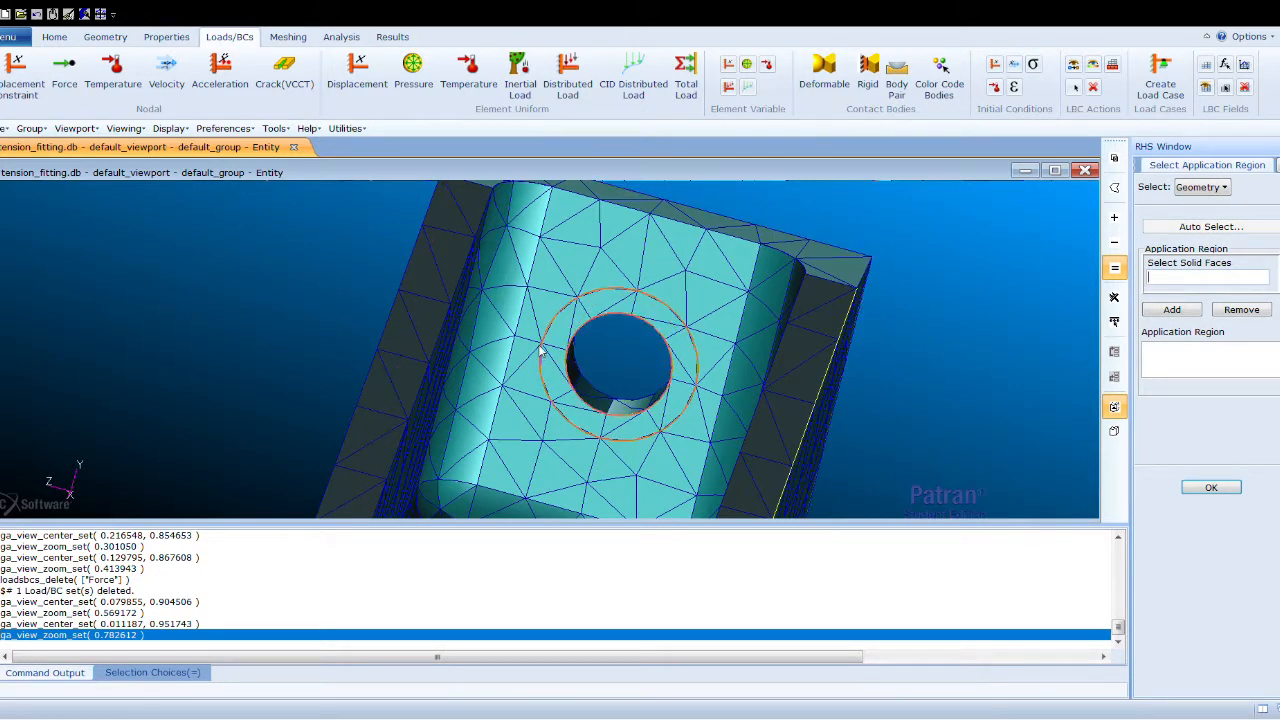
mouse_move(548, 353)
middle_down()
mouse_move(558, 336)
mouse_move(574, 358)
mouse_move(556, 360)
middle_up()
scroll(556, 360, down, 2)
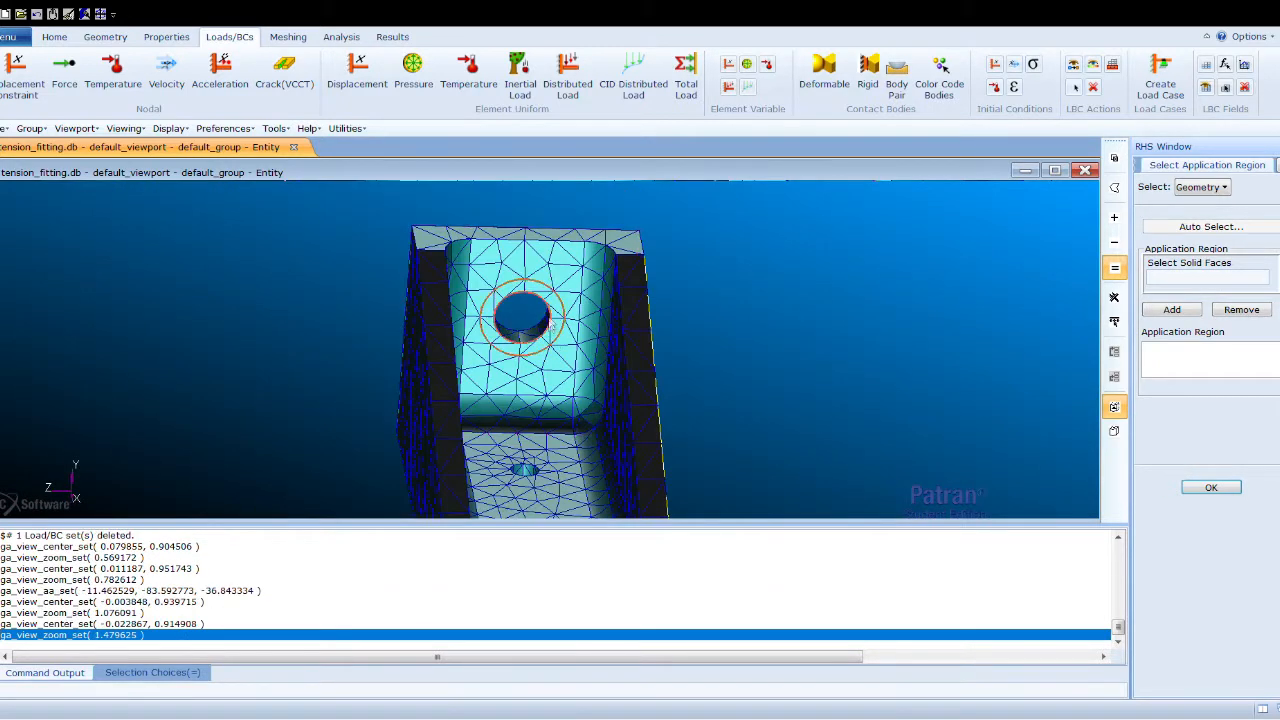
scroll(500, 292, up, 1)
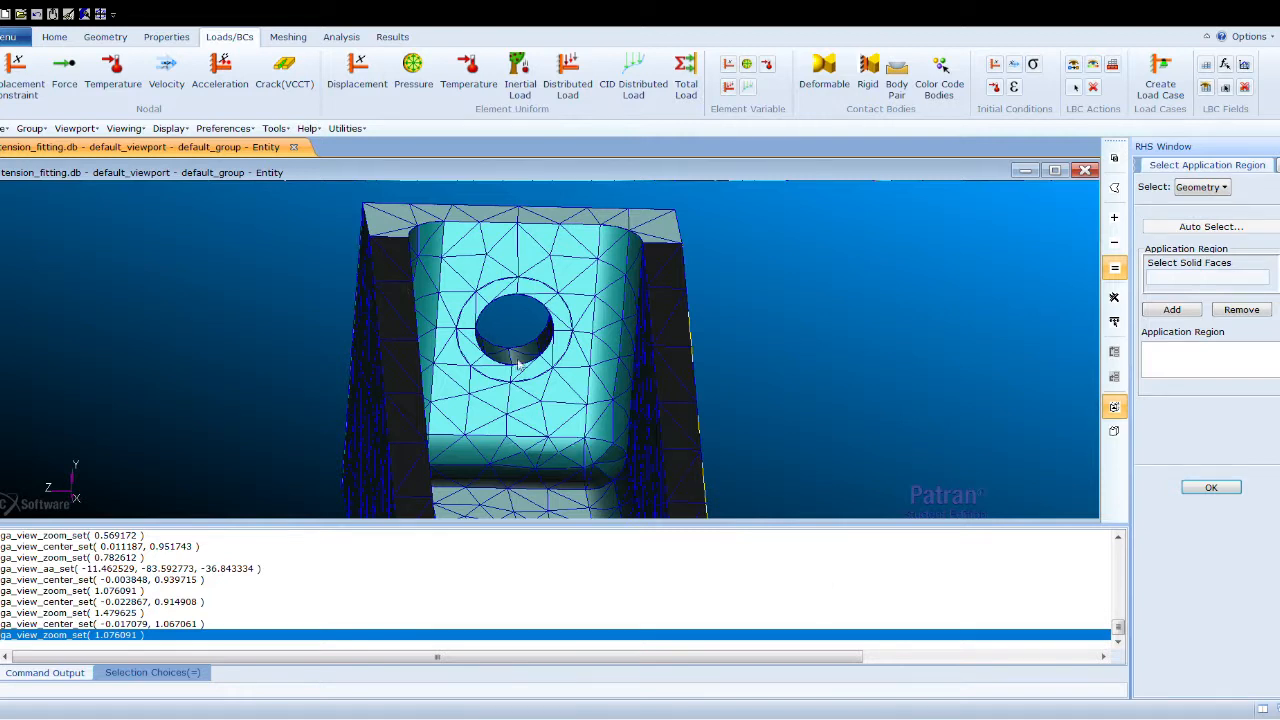
scroll(490, 385, up, 2)
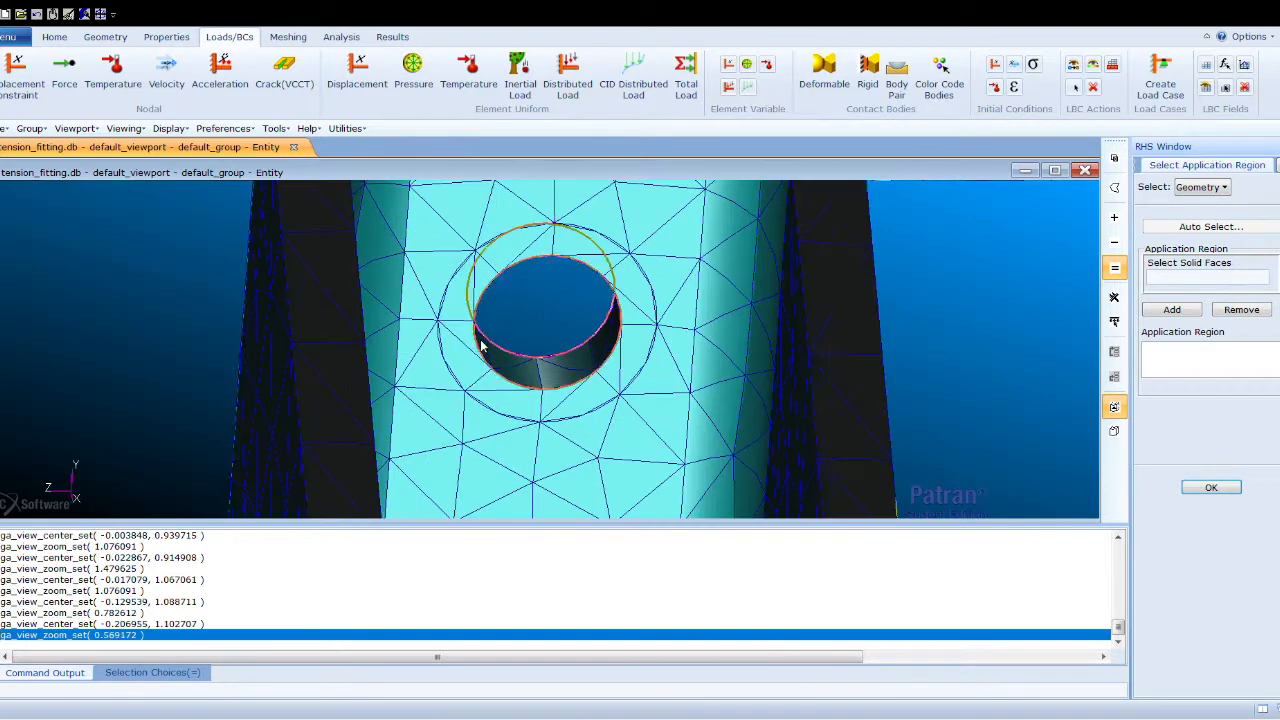
click(626, 340)
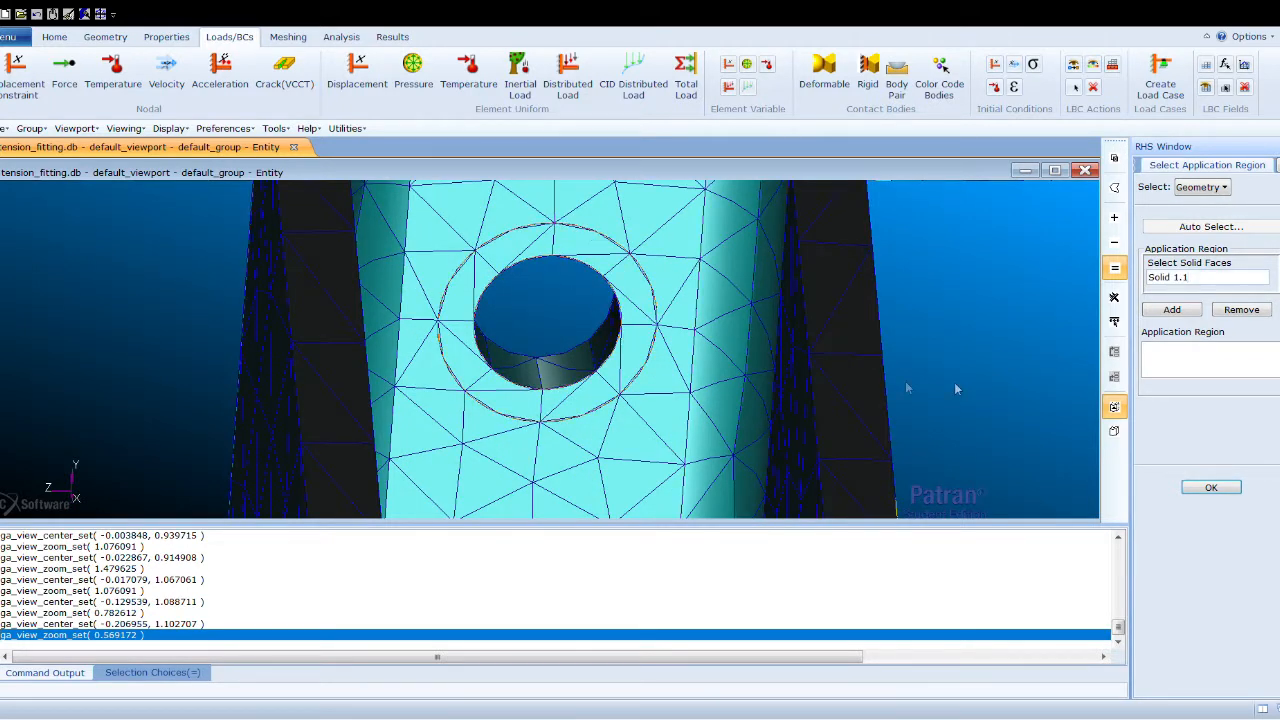
click(1173, 311)
click(1211, 487)
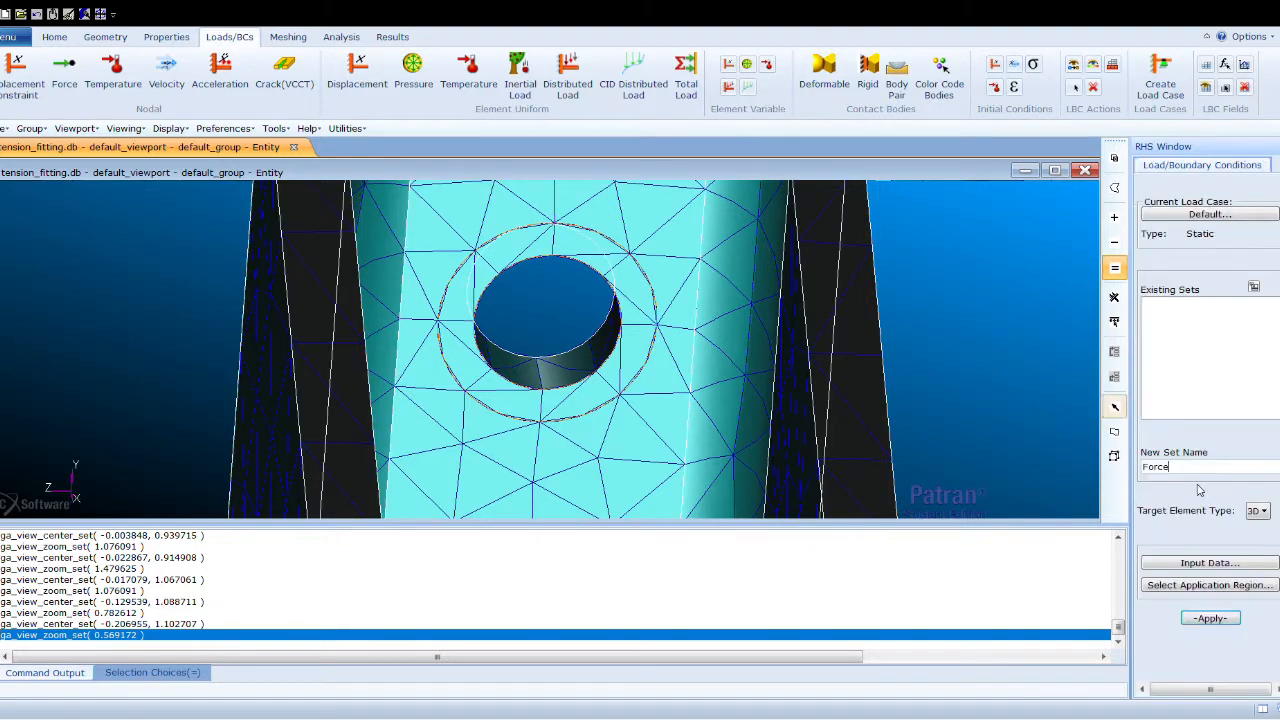
click(1210, 619)
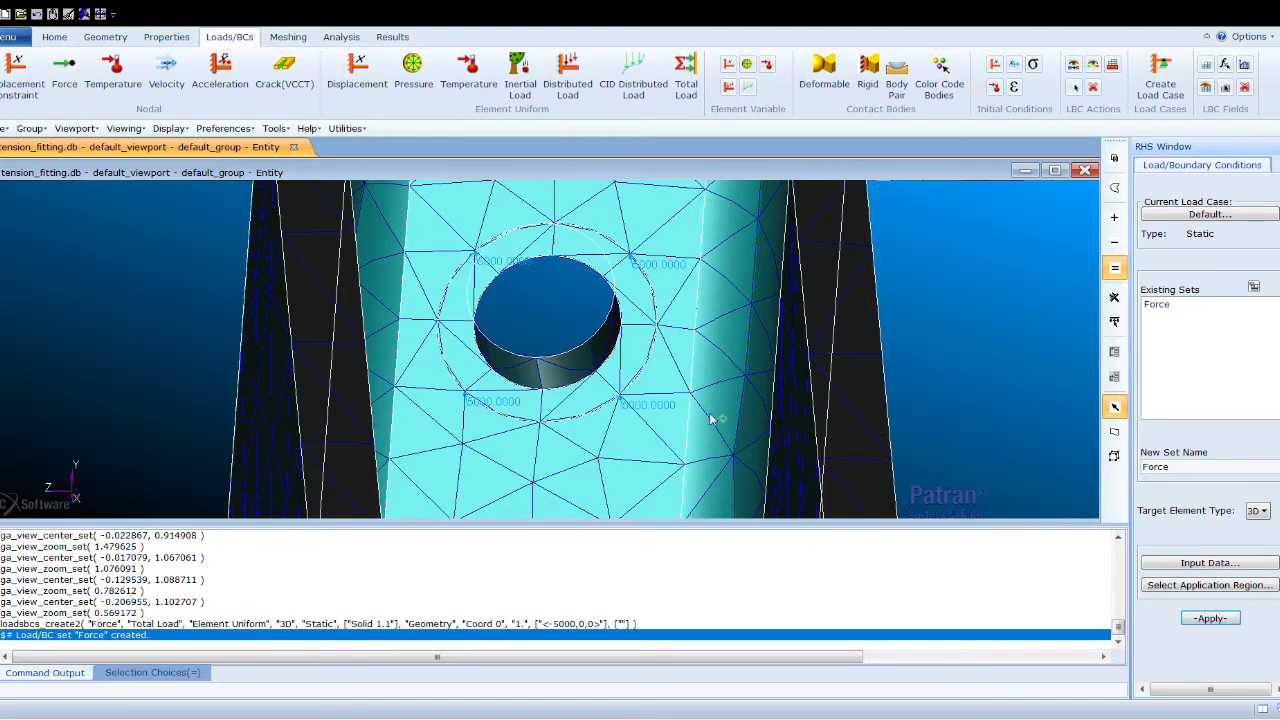
Examine the Force load markers on the bolt hole ring and their direction relative to the whole fitting
scroll(800, 432, down, 4)
middle_drag(833, 445, 865, 452)
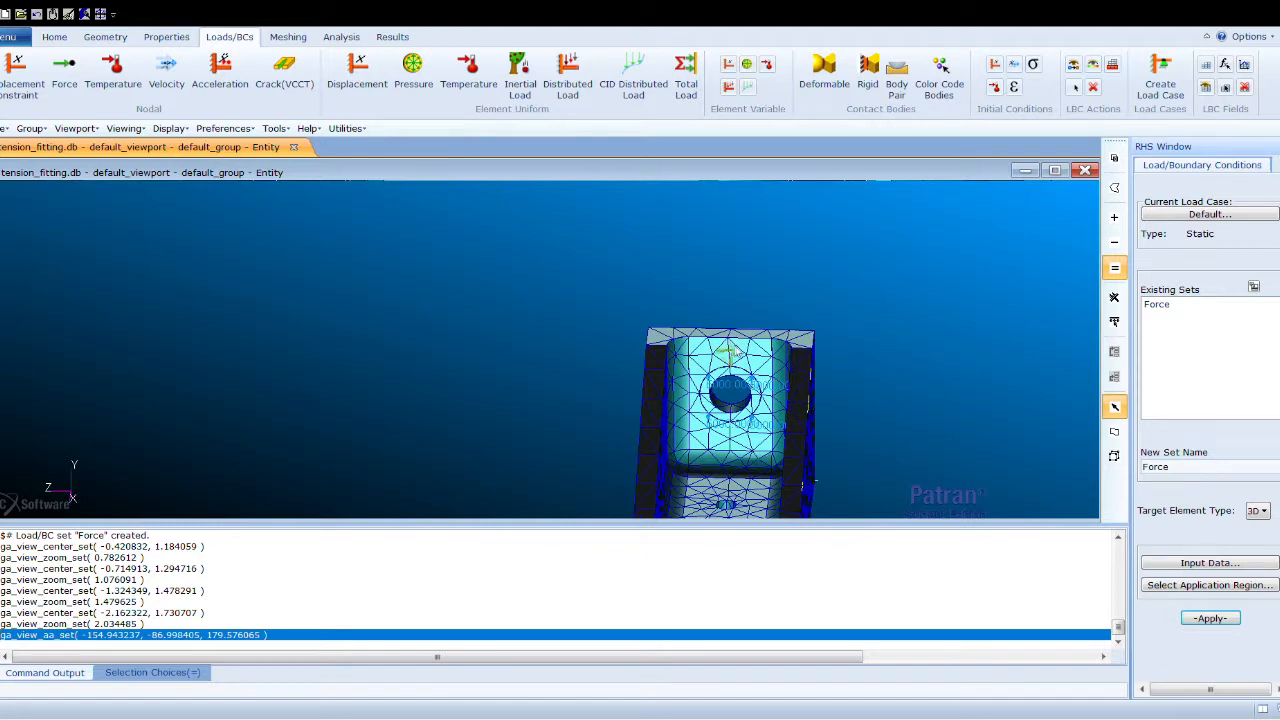
scroll(772, 395, up, 1)
scroll(803, 457, down, 3)
mouse_move(803, 489)
middle_down()
mouse_move(779, 493)
mouse_move(816, 486)
mouse_move(786, 484)
mouse_move(803, 491)
middle_up()
scroll(804, 492, down, 3)
scroll(805, 492, up, 3)
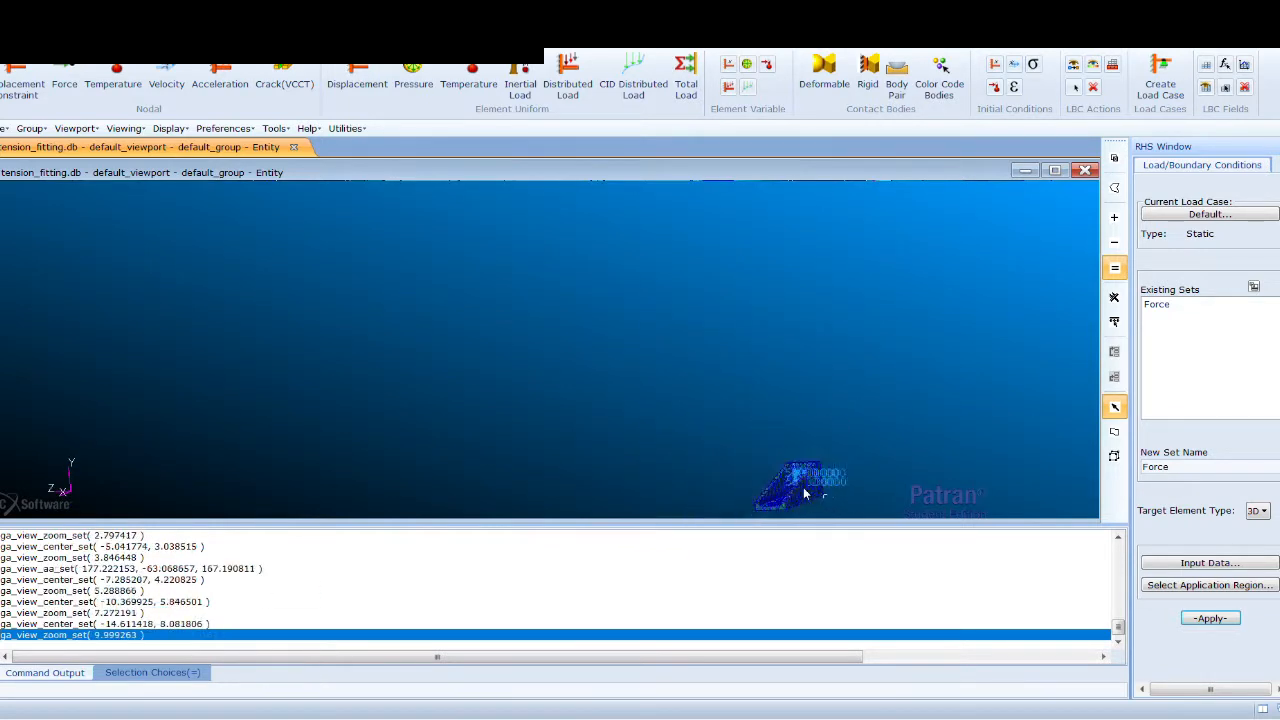